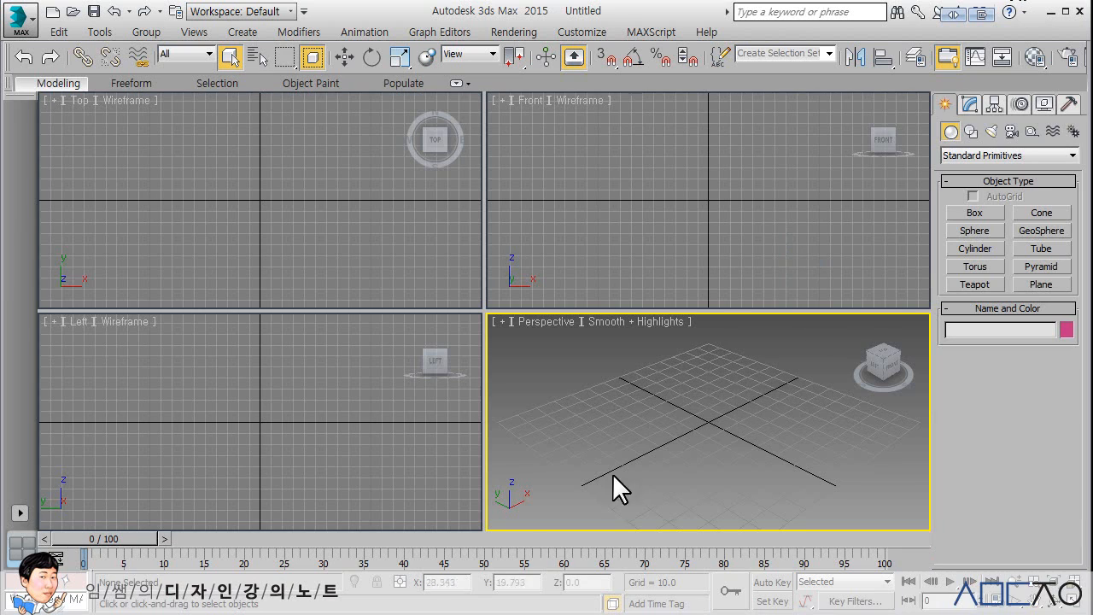
# Step: Load Chess_line_gray.JPG from the desktop as the file-based viewport background for the Front viewport
pyautogui.click(645, 225)
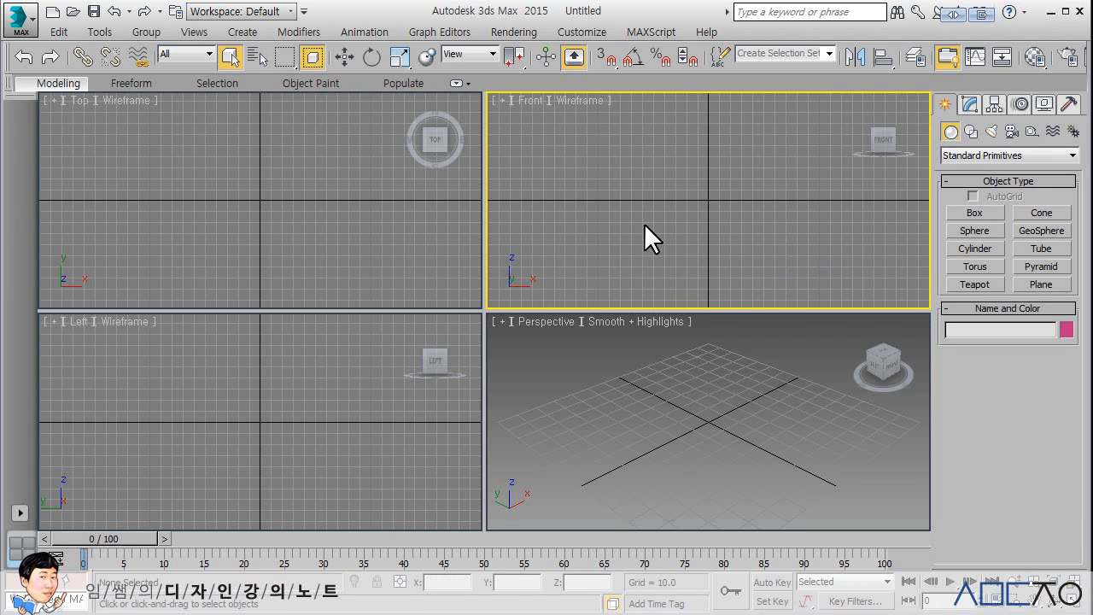
pyautogui.click(194, 32)
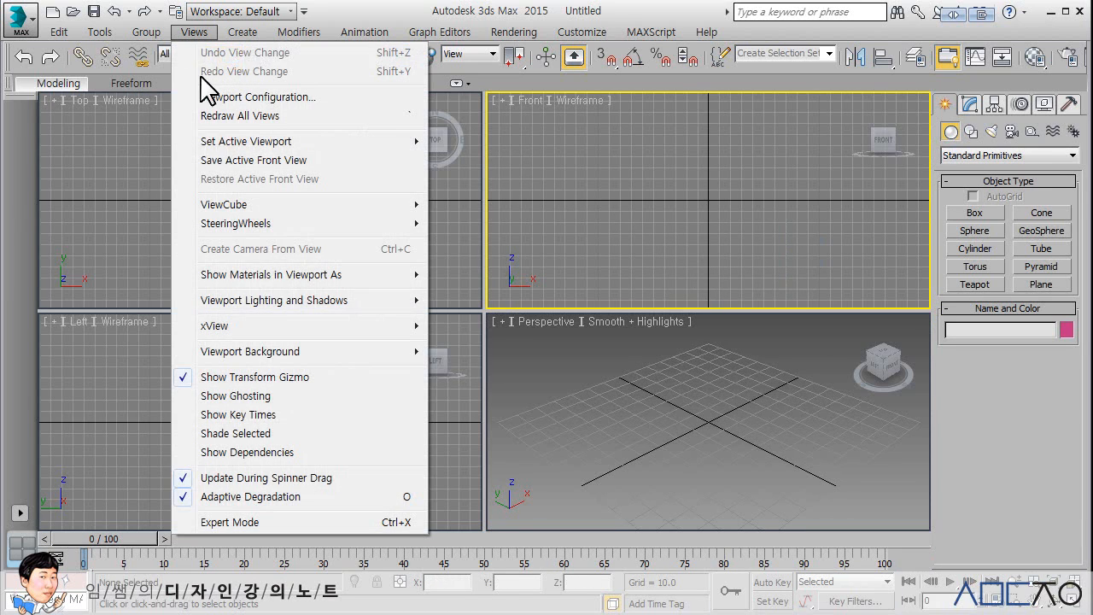
pyautogui.moveTo(274, 354)
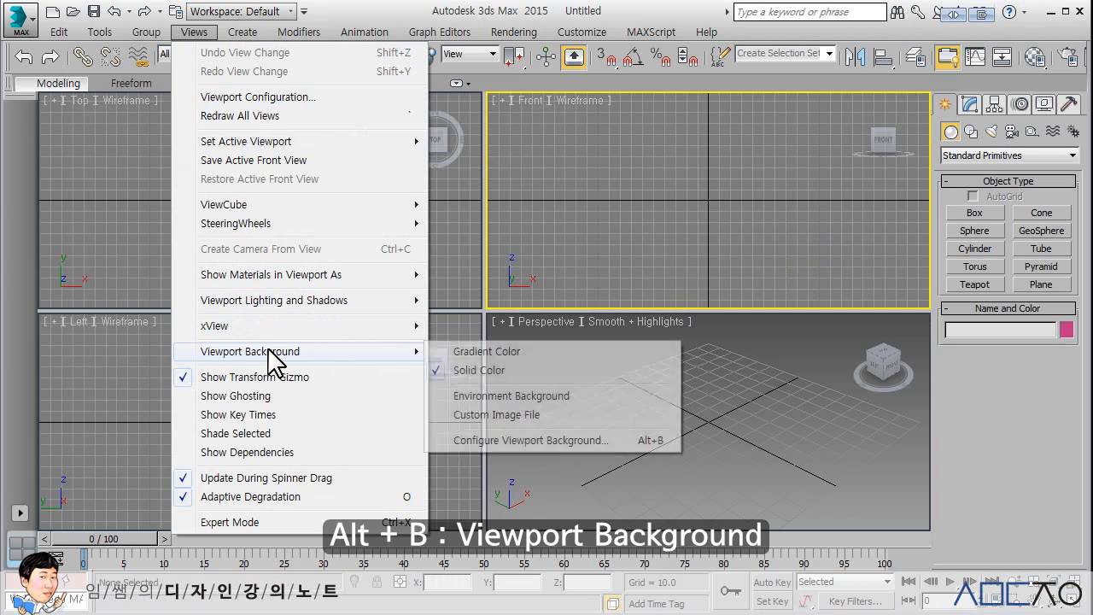
pyautogui.click(482, 439)
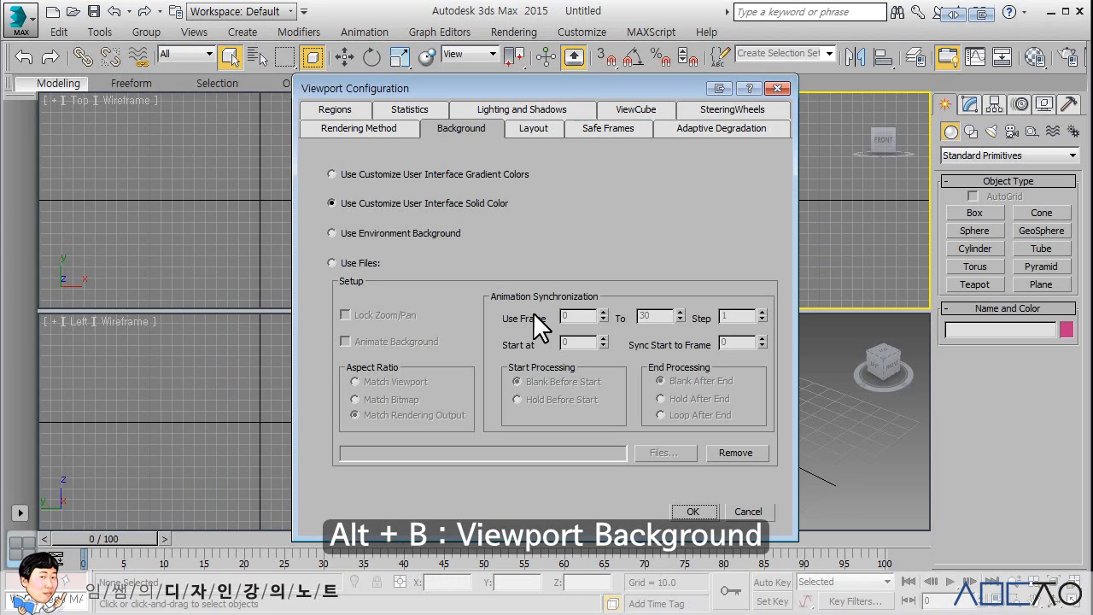
pyautogui.click(332, 263)
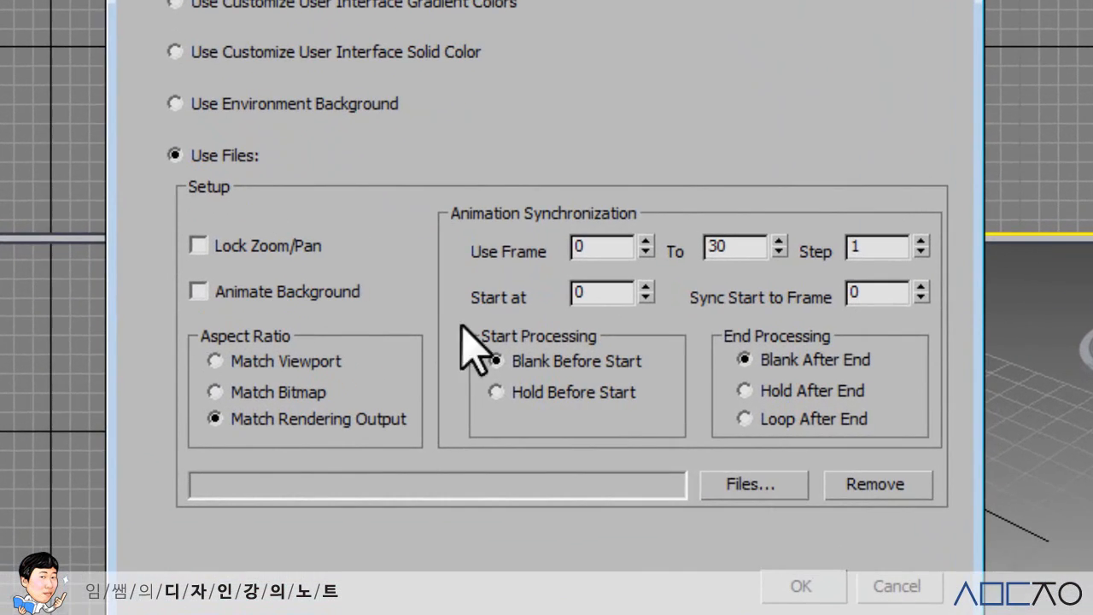
pyautogui.click(740, 485)
pyautogui.click(224, 183)
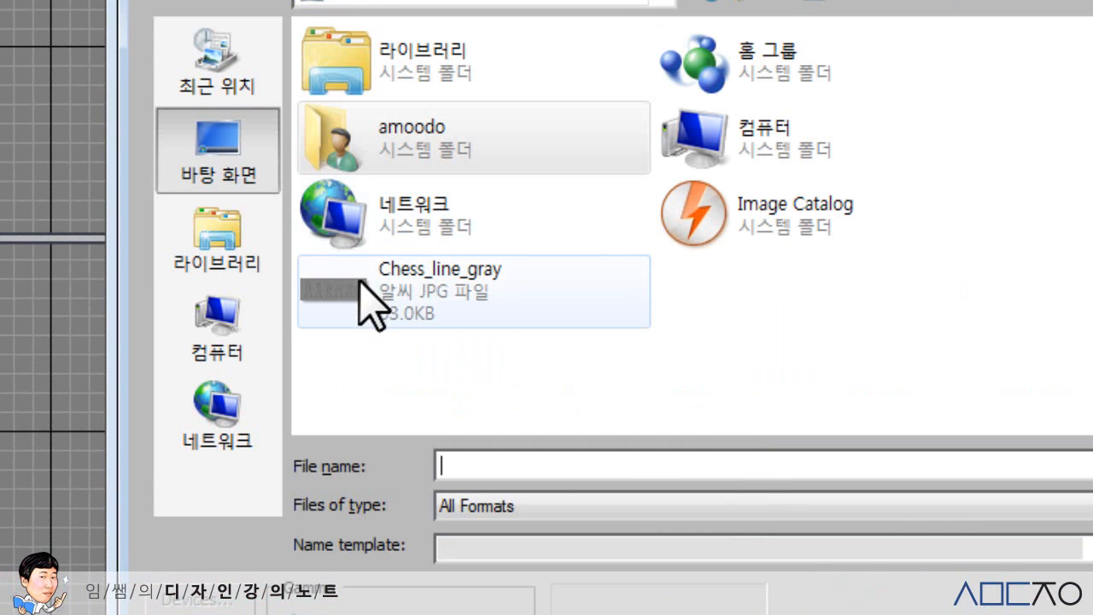
pyautogui.click(373, 310)
pyautogui.press('Return')
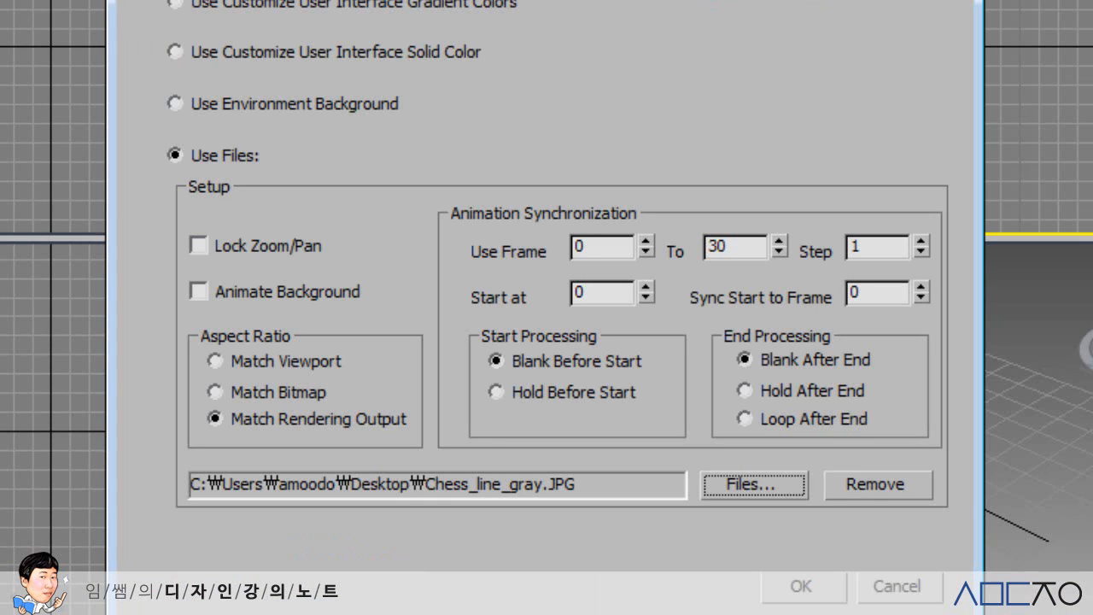
# Step: Enable Lock Zoom/Pan, set the background aspect ratio to Match Bitmap and apply the viewport configuration
pyautogui.click(253, 250)
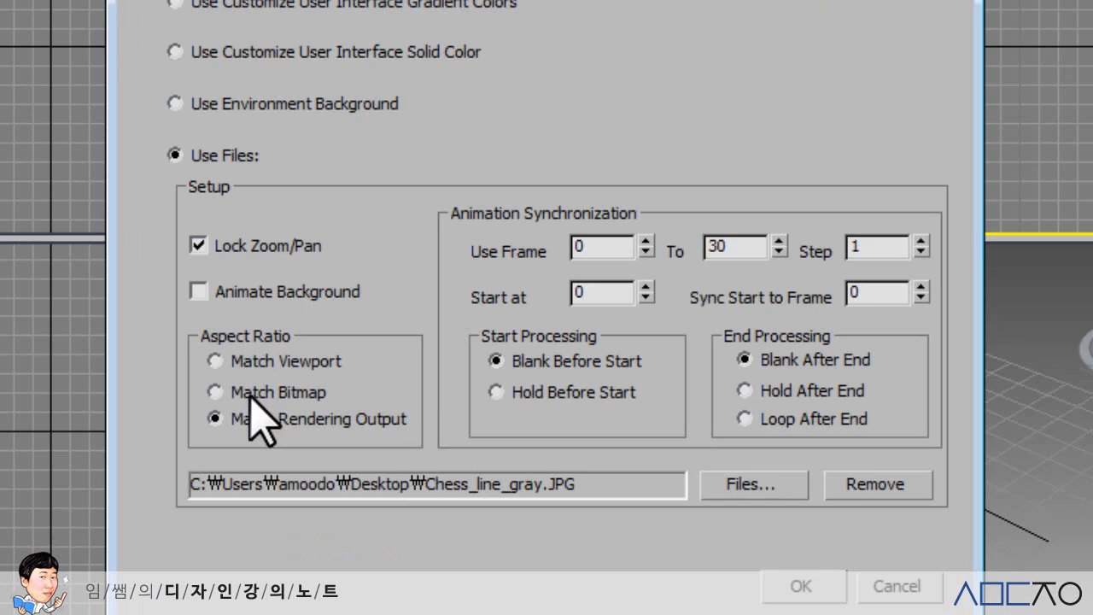
pyautogui.click(220, 392)
pyautogui.click(800, 586)
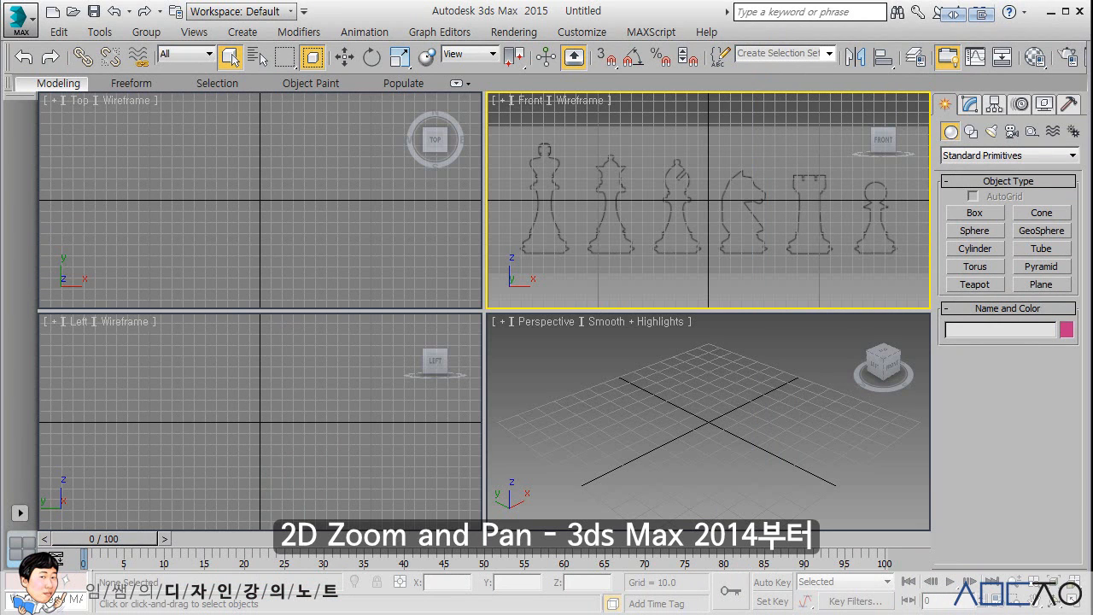
# Step: Maximize the Front viewport and examine how the background image follows the view while zooming and panning
pyautogui.moveTo(736, 261); pyautogui.dragTo(738, 256, button='middle')
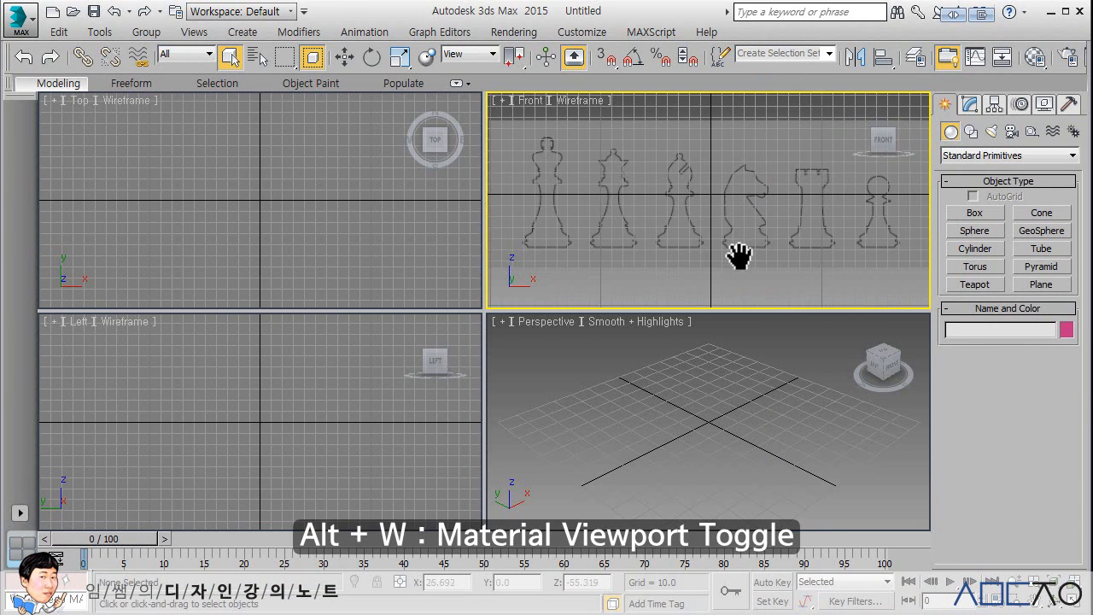
pyautogui.hotkey('alt', 'w')
pyautogui.moveTo(700, 317); pyautogui.dragTo(568, 307, button='middle')
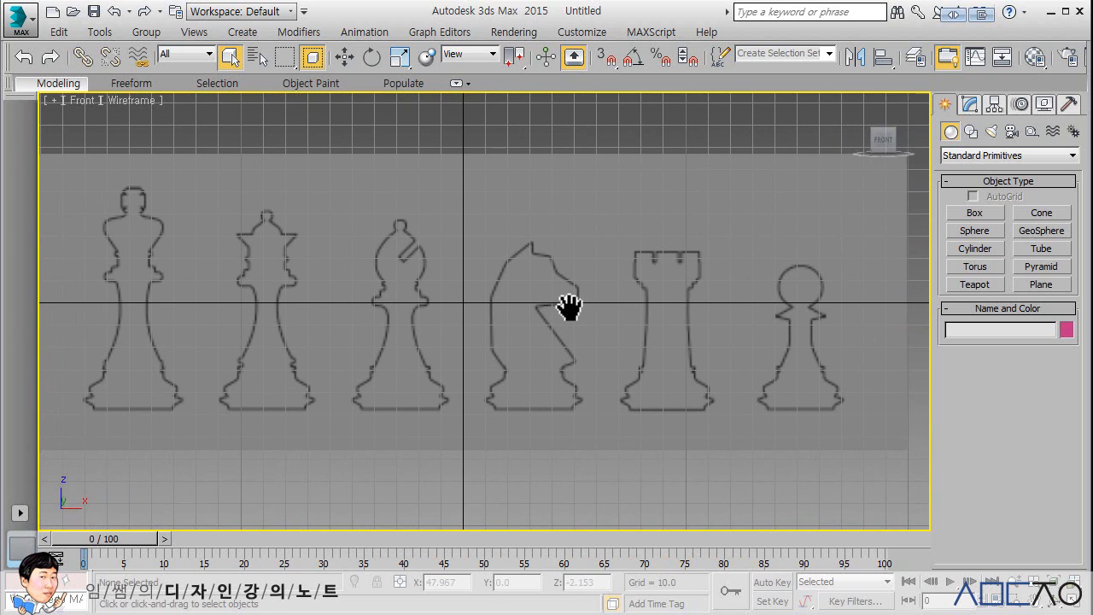
pyautogui.scroll(3, 568, 305)
pyautogui.scroll(-12, 569, 305)
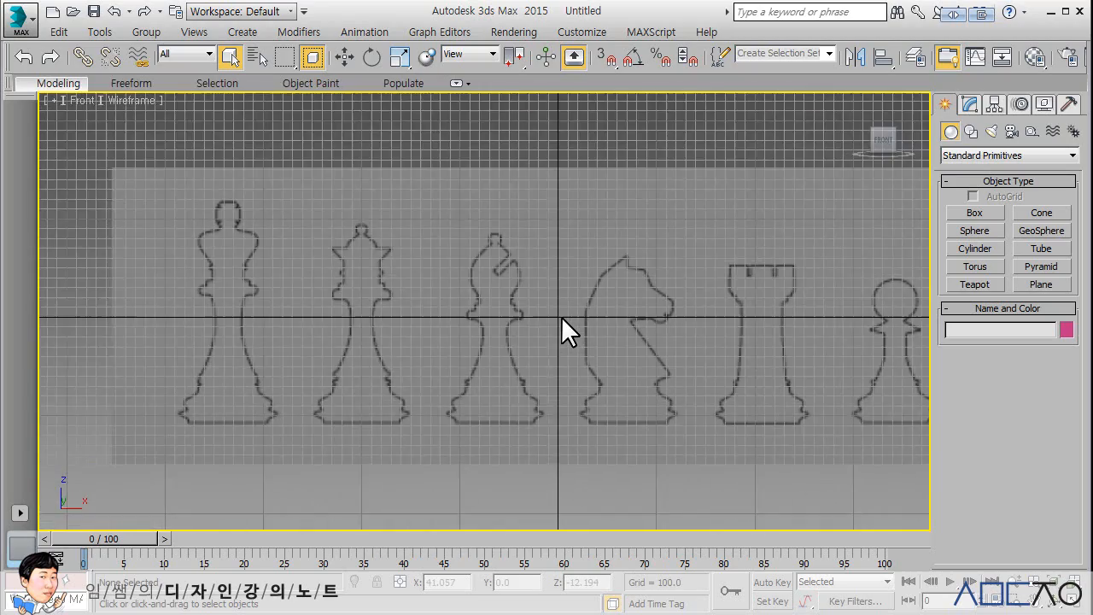
pyautogui.scroll(2, 561, 321)
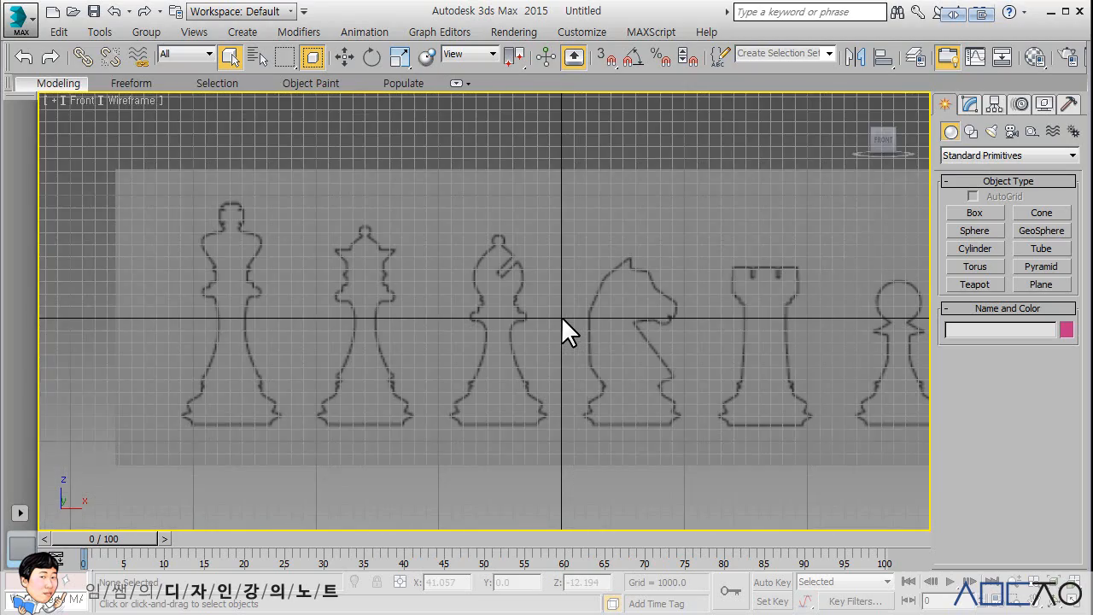
pyautogui.scroll(-3, 562, 321)
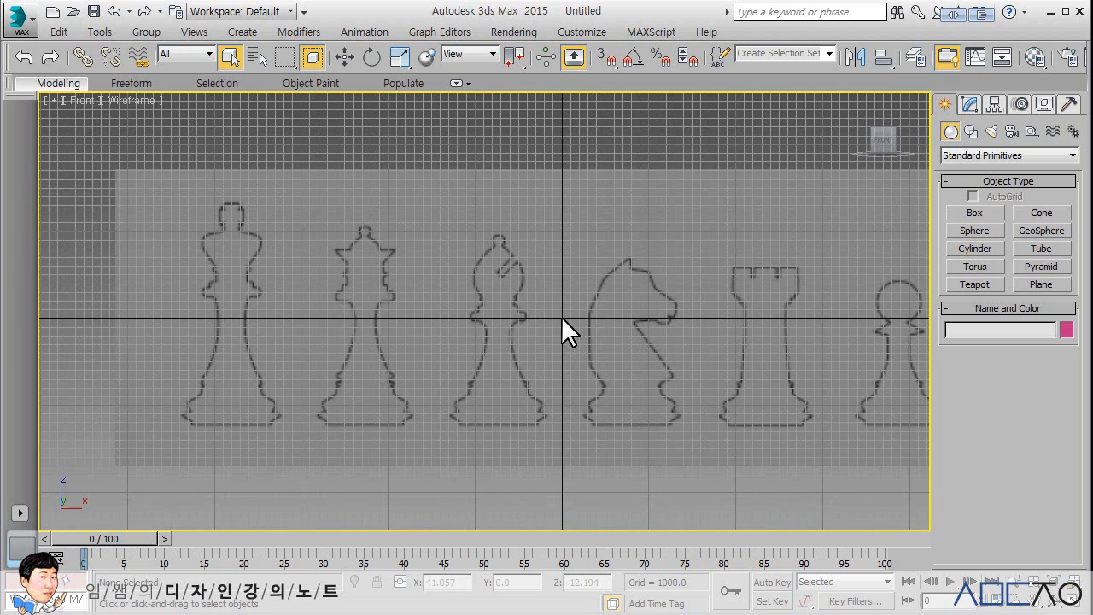
pyautogui.moveTo(586, 317); pyautogui.dragTo(516, 294, button='middle')
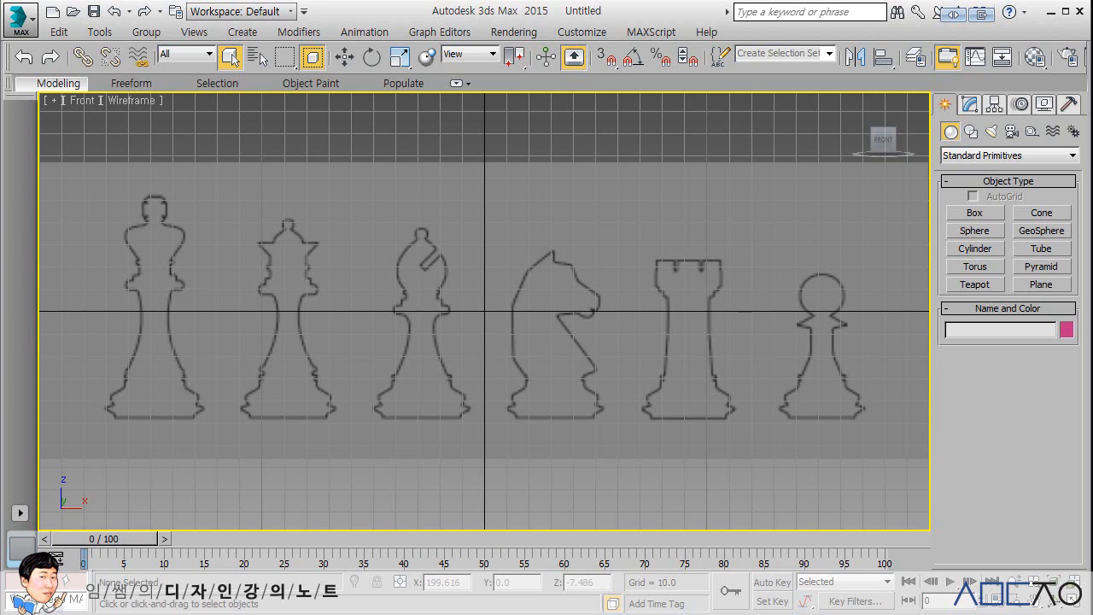
# Step: Remove the chess image from the viewport background settings and apply the change
pyautogui.hotkey('alt', 'b')
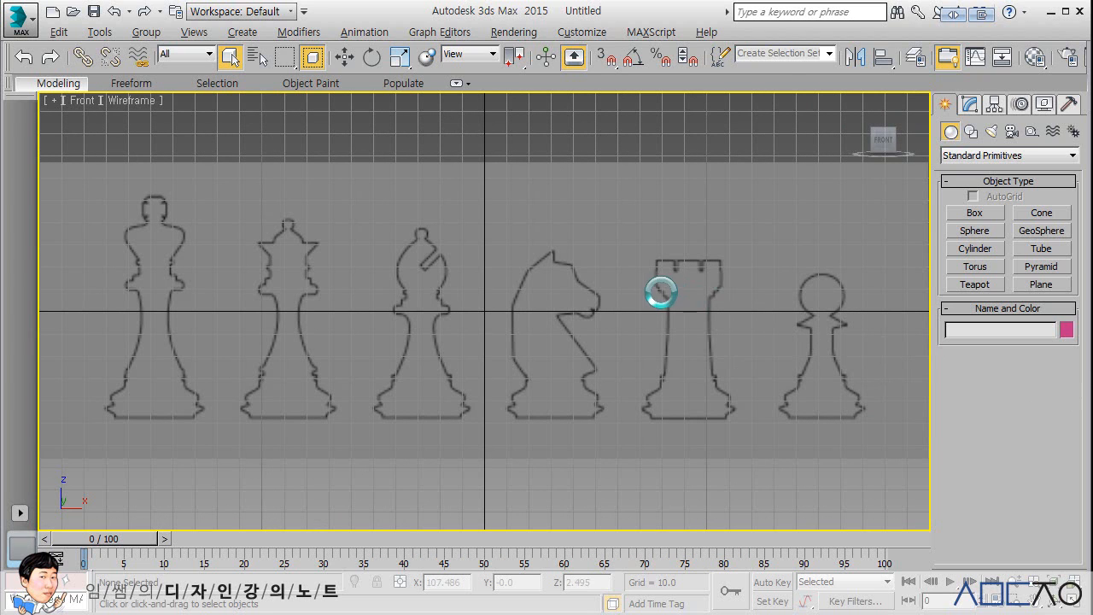
pyautogui.click(722, 446)
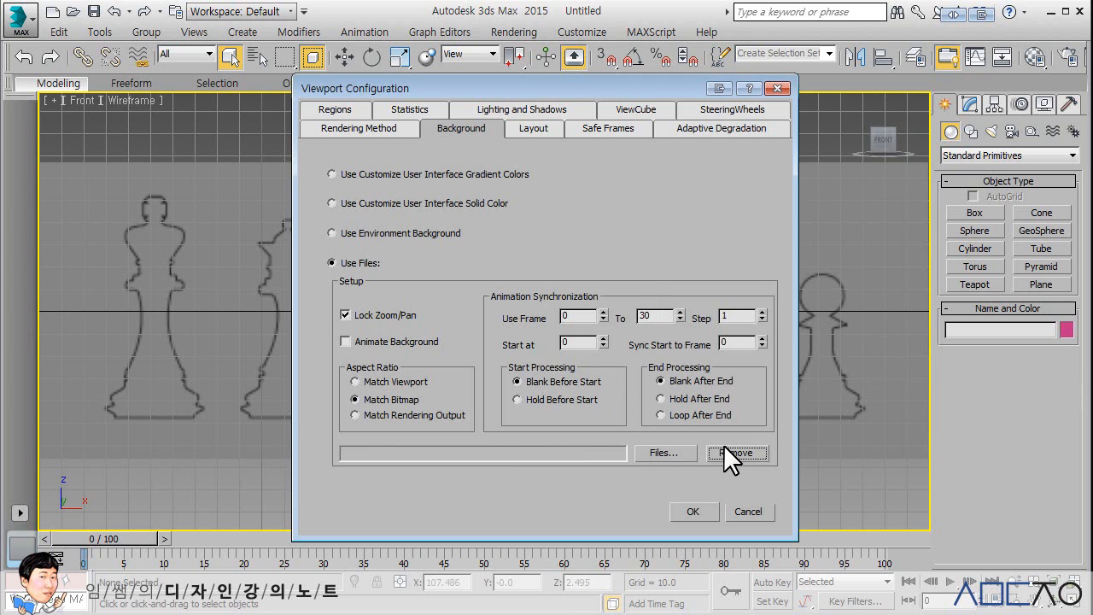
pyautogui.click(691, 510)
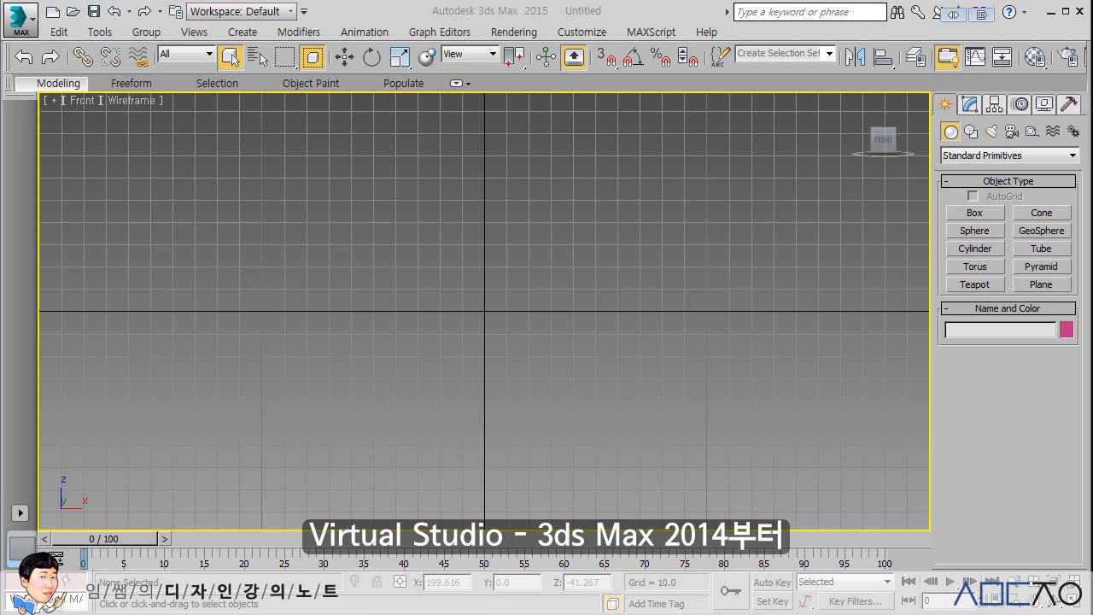
# Step: Switch to the web browser and read the Autodesk Knowledge Network article on setting up a "Virtual Studio"
pyautogui.click(362, 613)
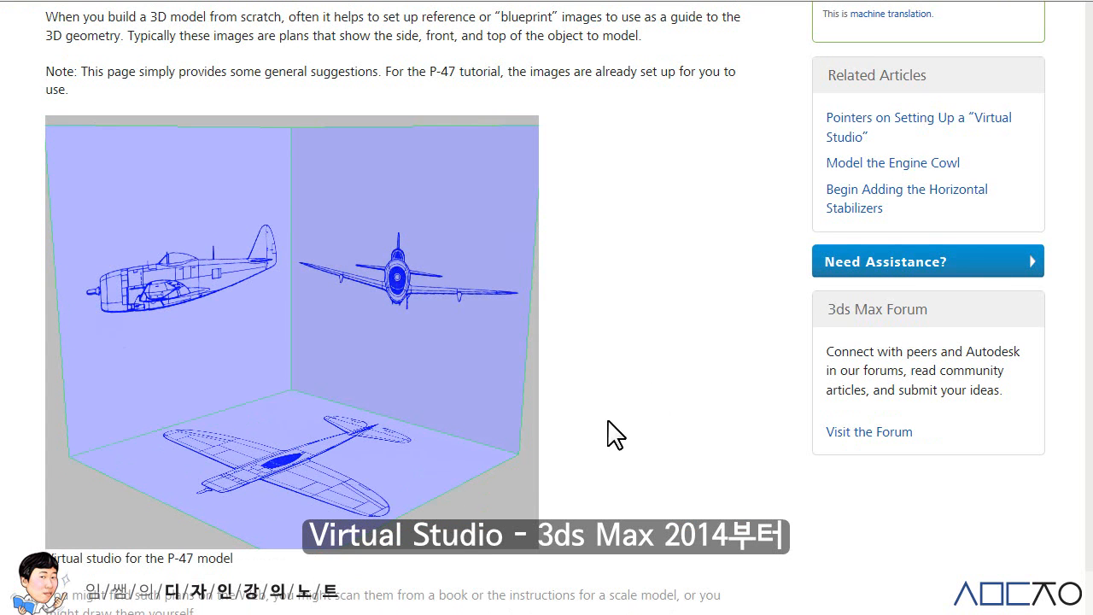
pyautogui.scroll(4, 656, 349)
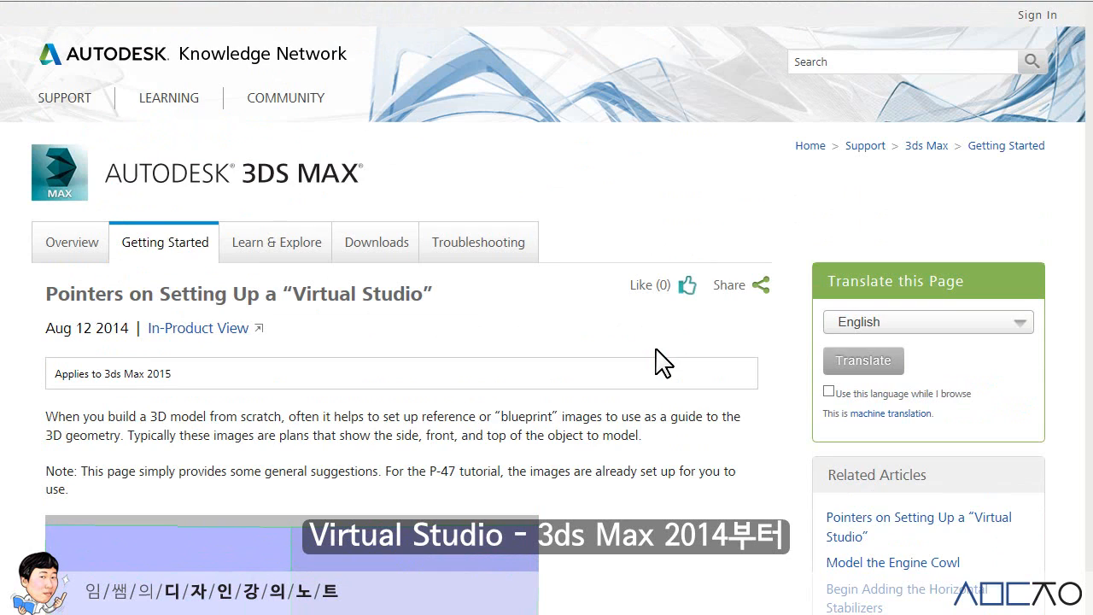
pyautogui.scroll(-5, 663, 363)
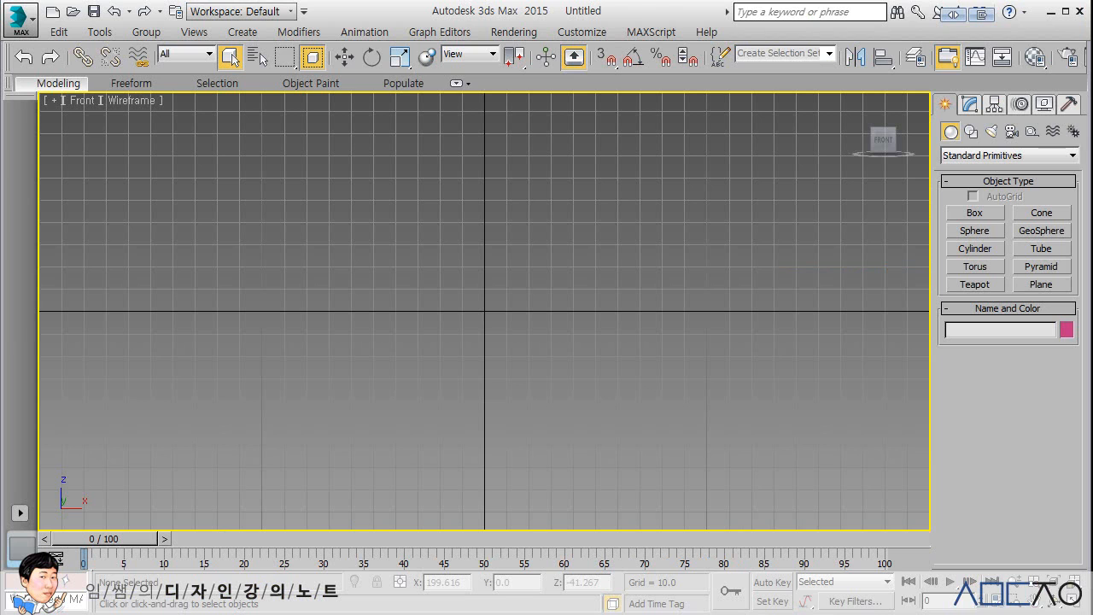
# Step: Draw a plane about 87.5 long and 188 wide in the Front viewport and move it to X 0, Z 0
pyautogui.click(1041, 285)
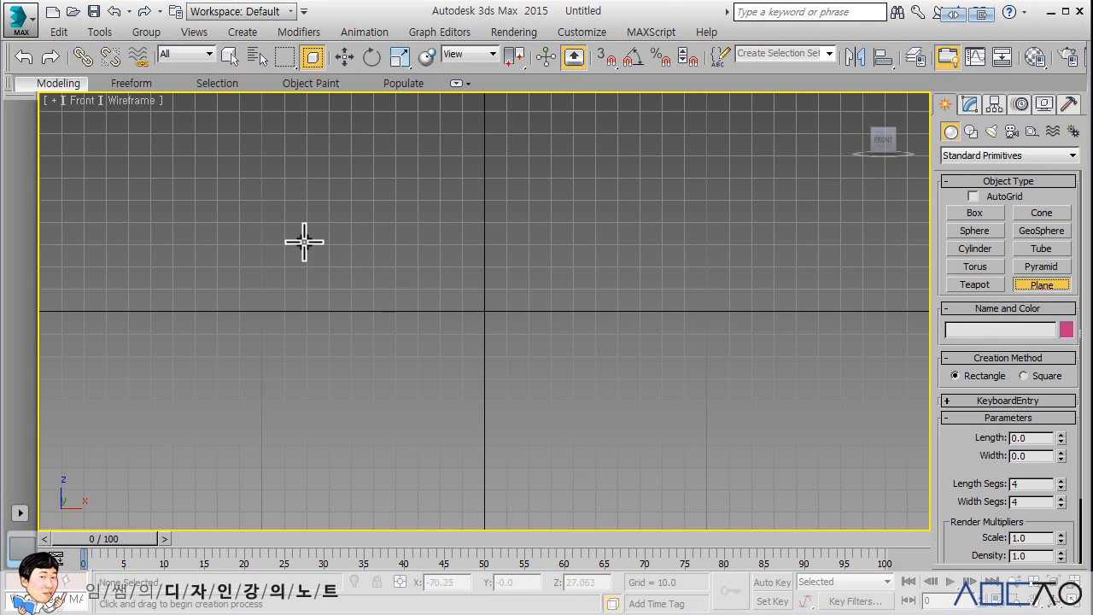
pyautogui.moveTo(277, 224); pyautogui.dragTo(695, 417)
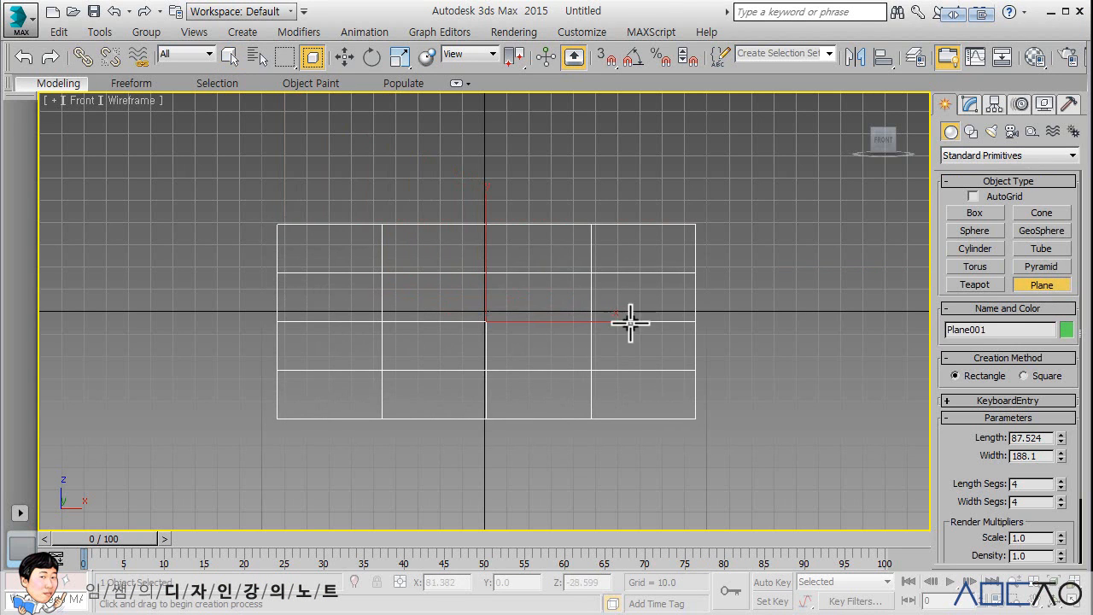
pyautogui.click(345, 58)
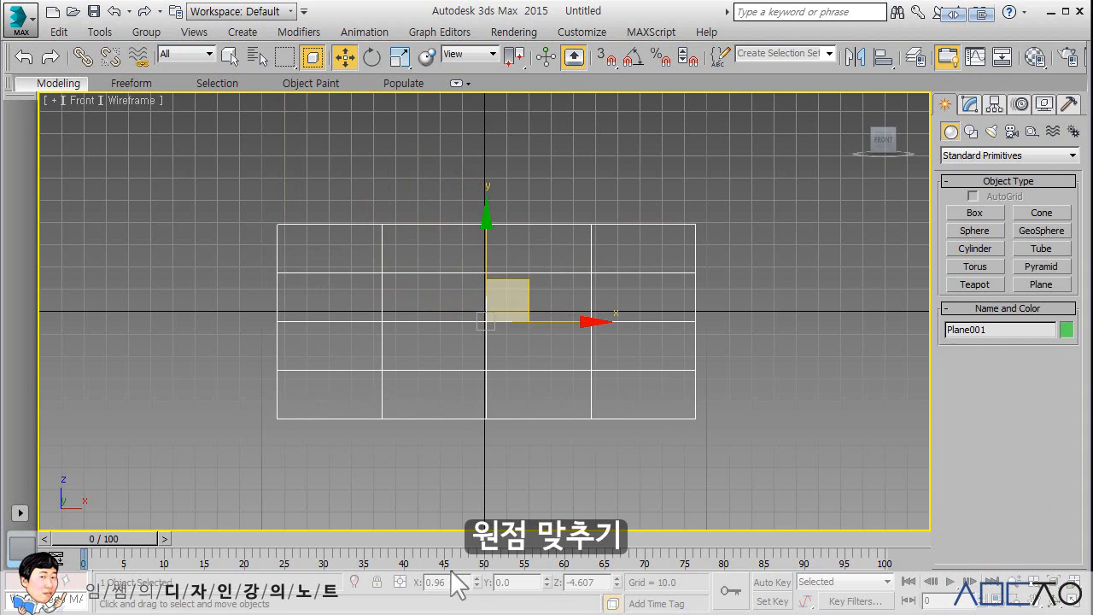
pyautogui.moveTo(454, 582); pyautogui.dragTo(372, 579)
pyautogui.write('0')
pyautogui.press('Tab')
pyautogui.press('Tab')
pyautogui.write('0')
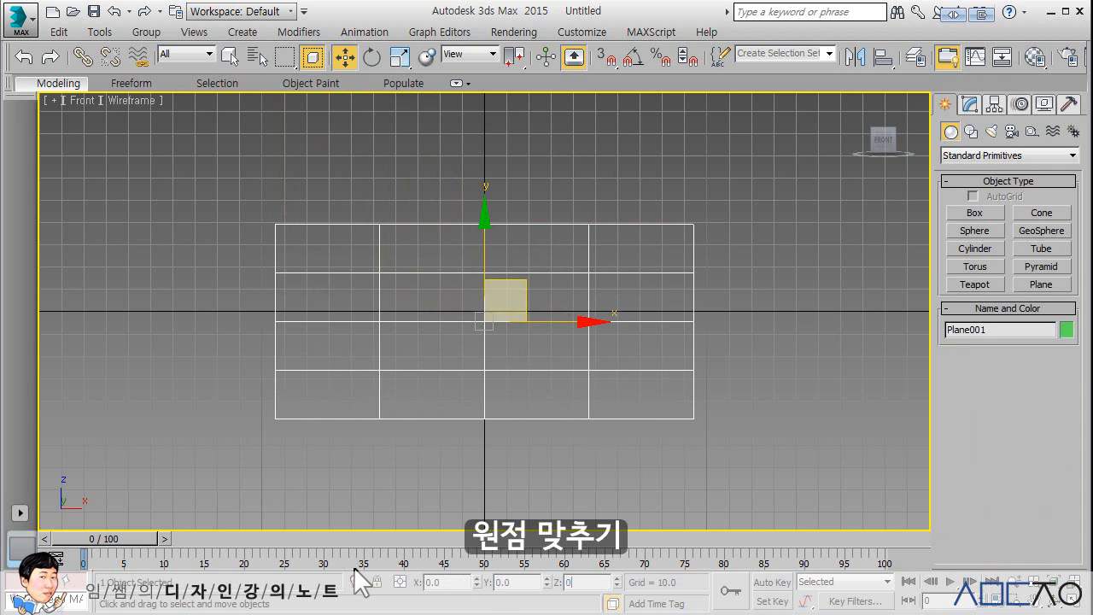
pyautogui.press('Return')
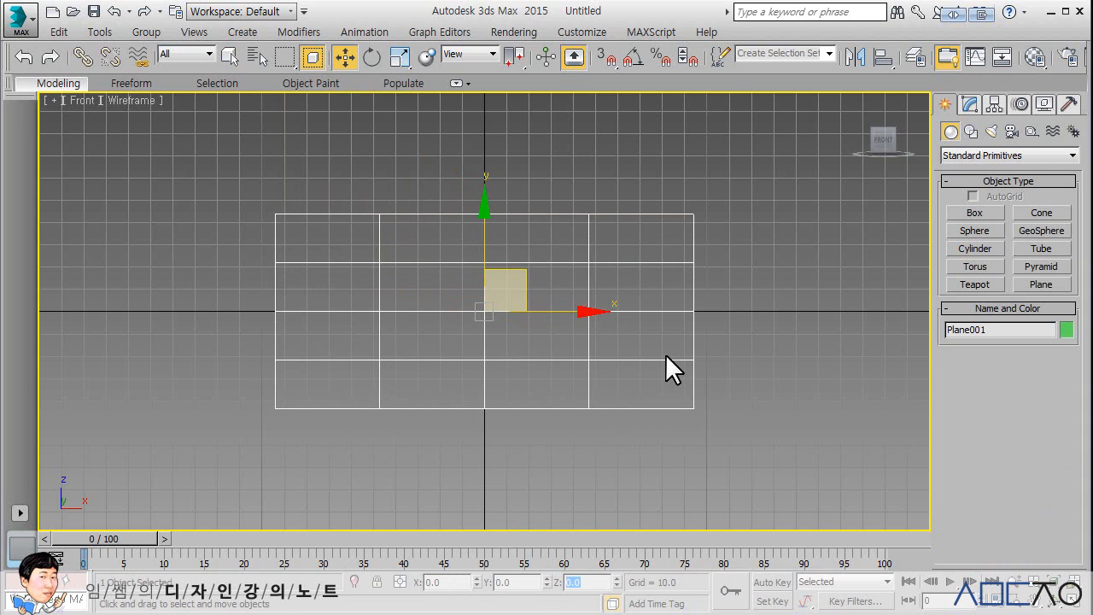
# Step: Display the plane as Smooth + Highlights with Edged Faces and set its length and width segments to 1
pyautogui.press('F3')
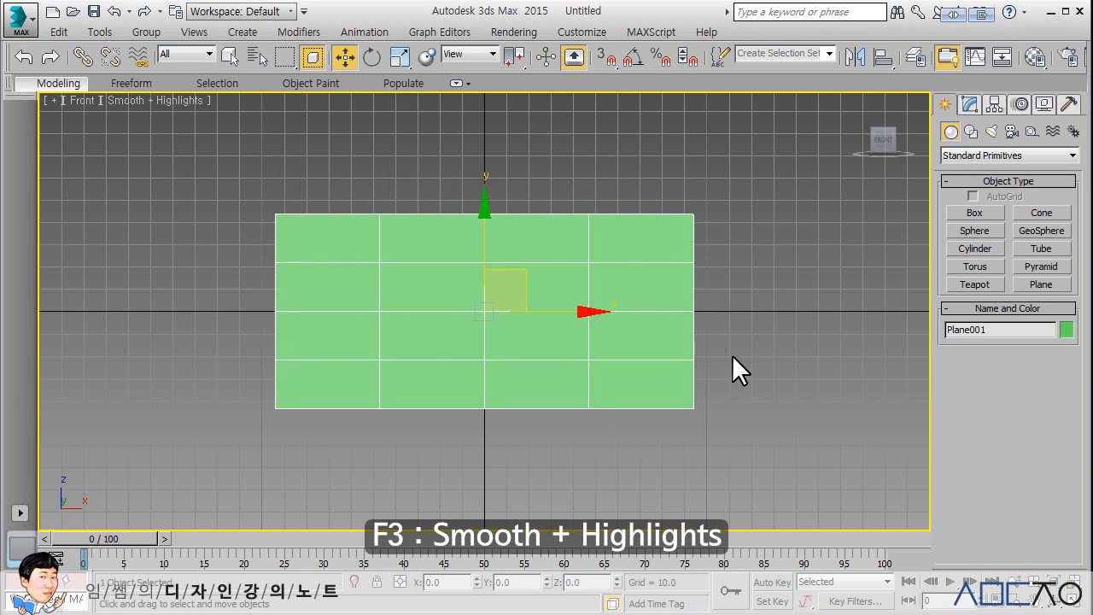
pyautogui.press('F4')
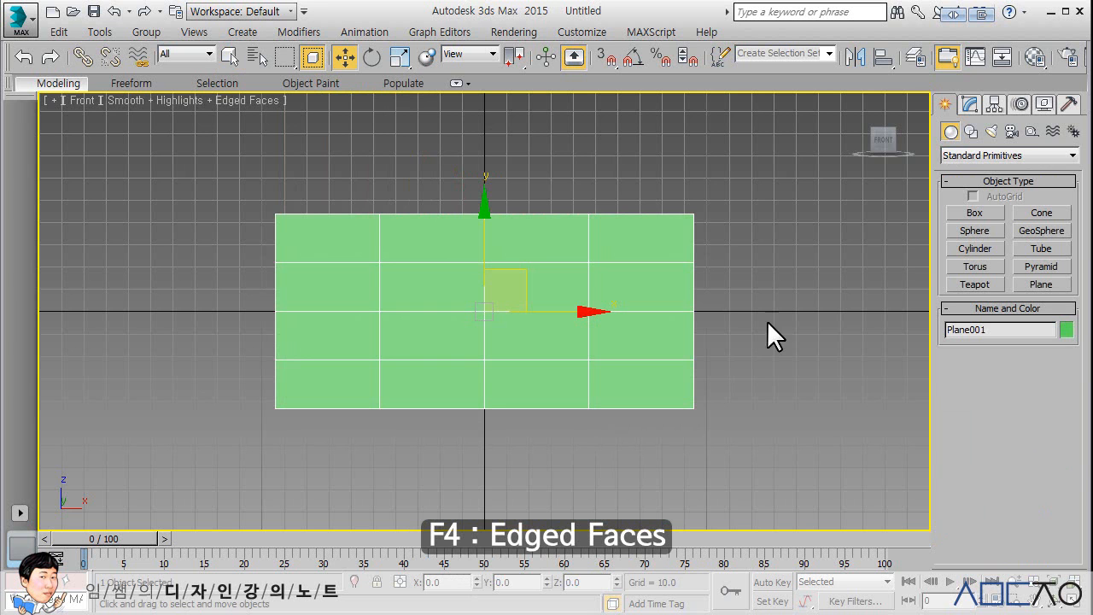
pyautogui.click(967, 104)
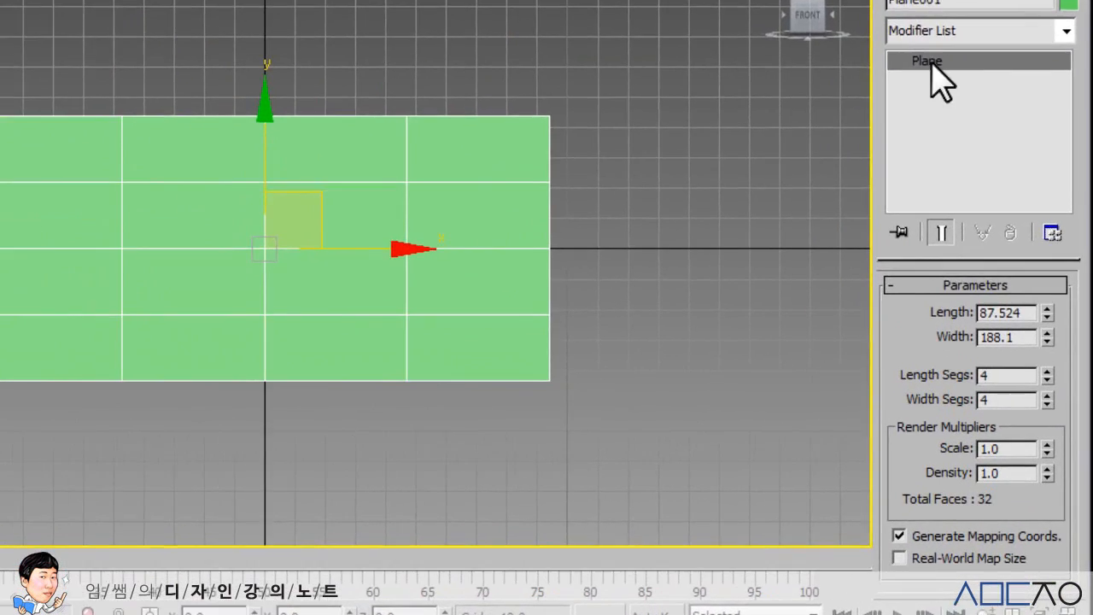
pyautogui.doubleClick(1015, 401)
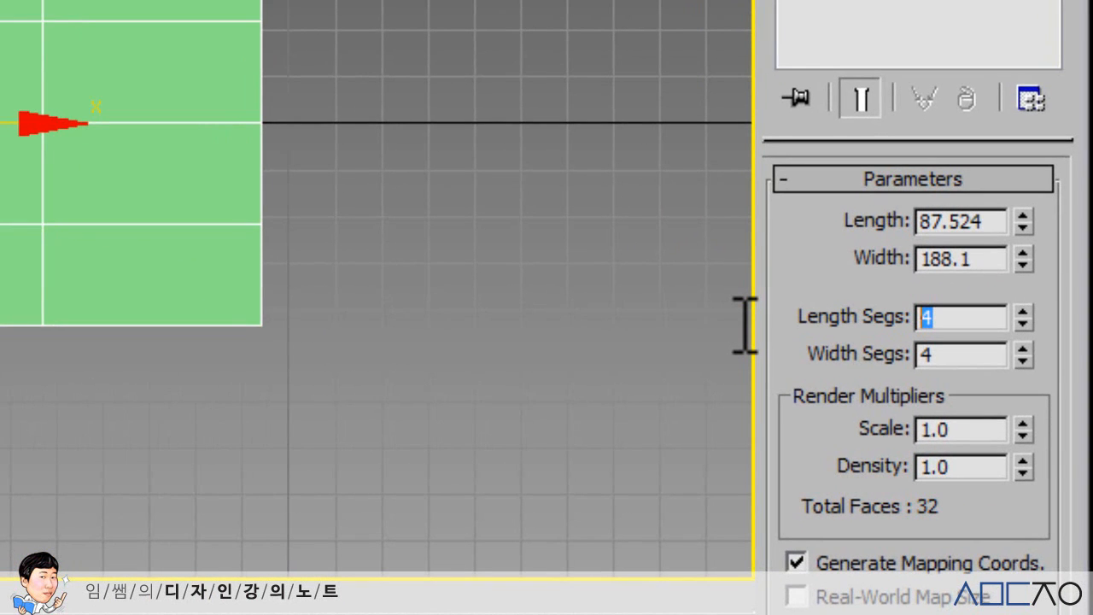
pyautogui.write('1')
pyautogui.press('Tab')
pyautogui.write('1')
pyautogui.press('Return')
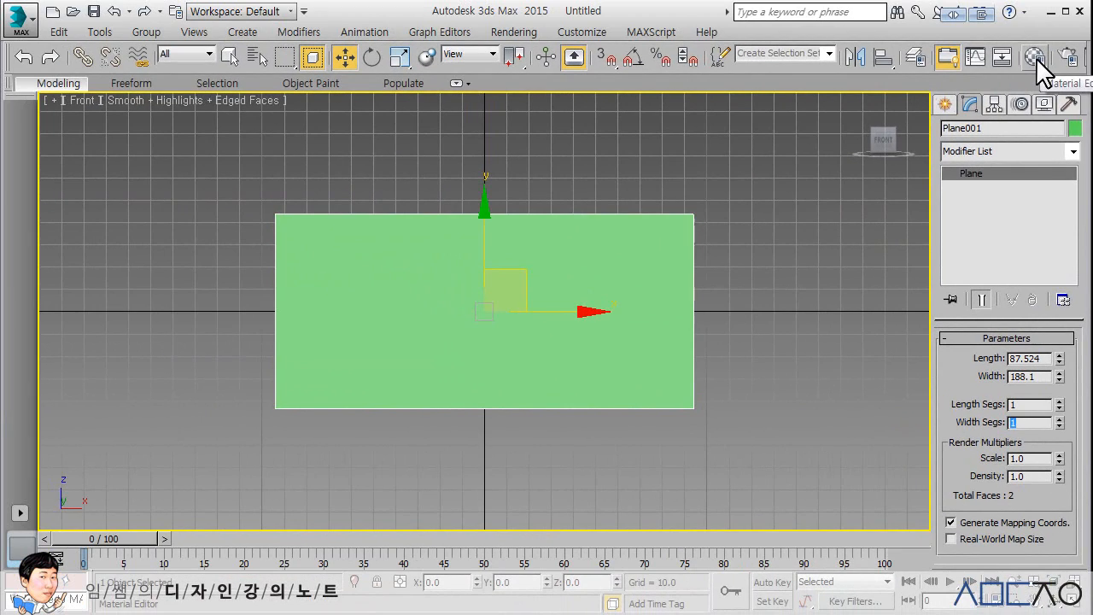
# Step: Load the Chess_line_gray image as a Bitmap map for the Diffuse color of the first material, 01 - Default
pyautogui.click(1035, 57)
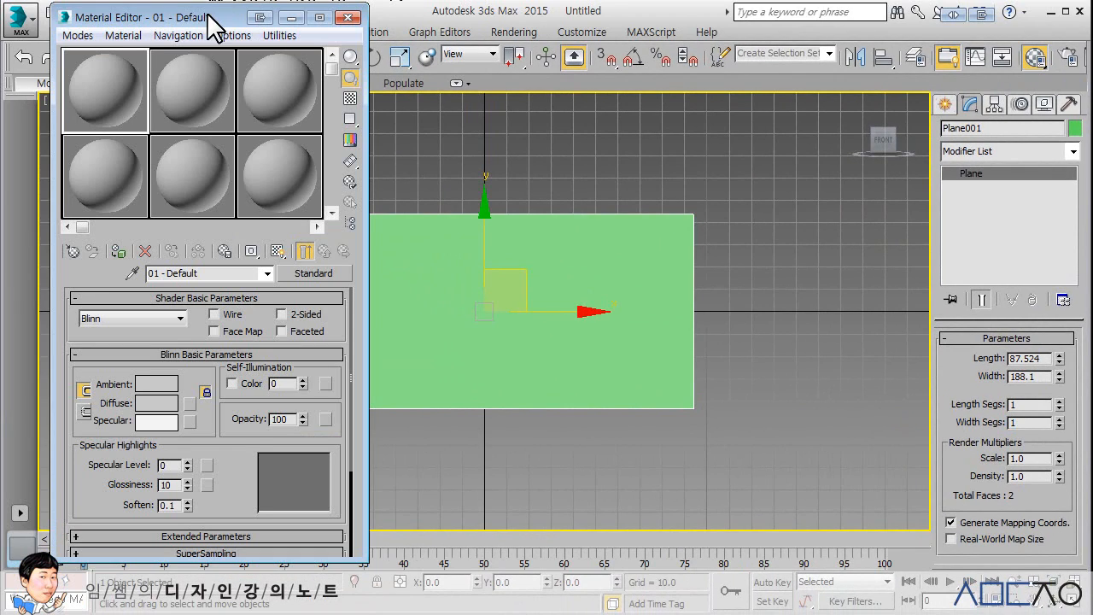
pyautogui.moveTo(205, 15); pyautogui.dragTo(209, 40)
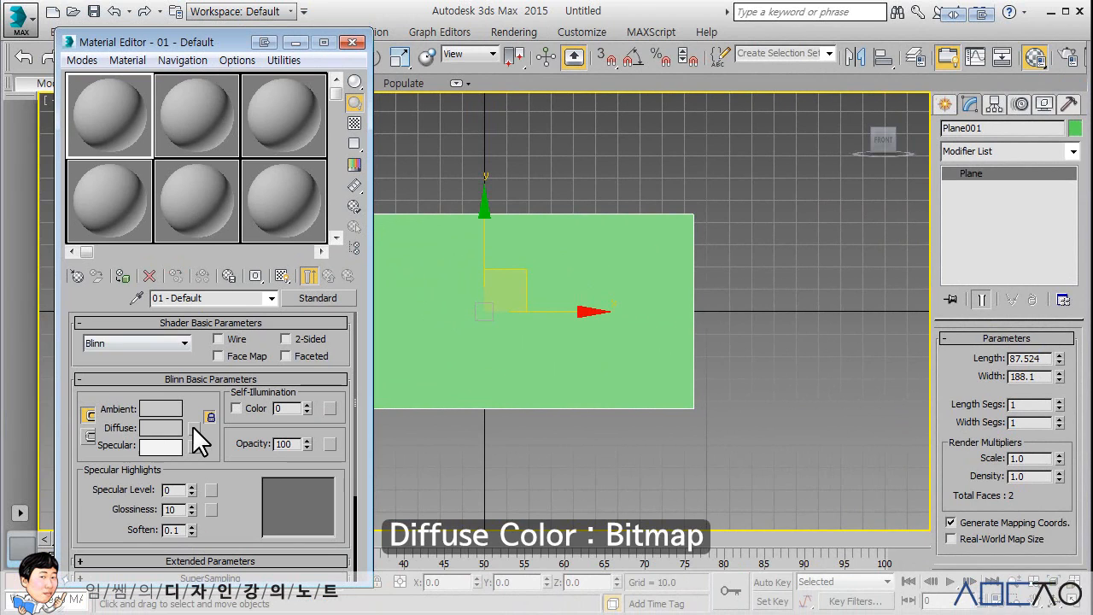
pyautogui.click(192, 426)
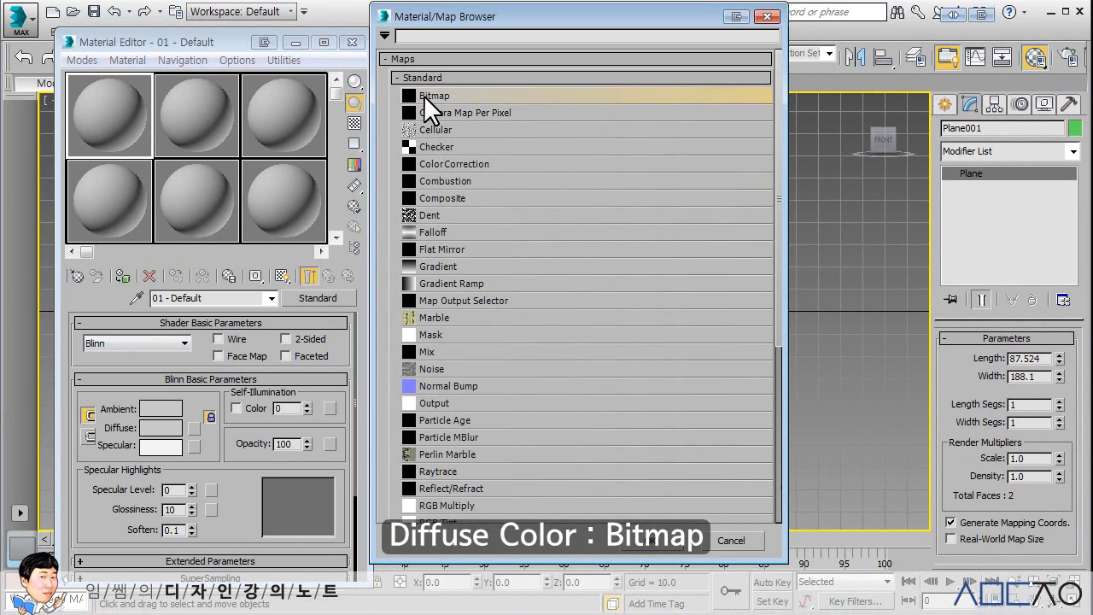
pyautogui.moveTo(453, 11); pyautogui.dragTo(459, 35)
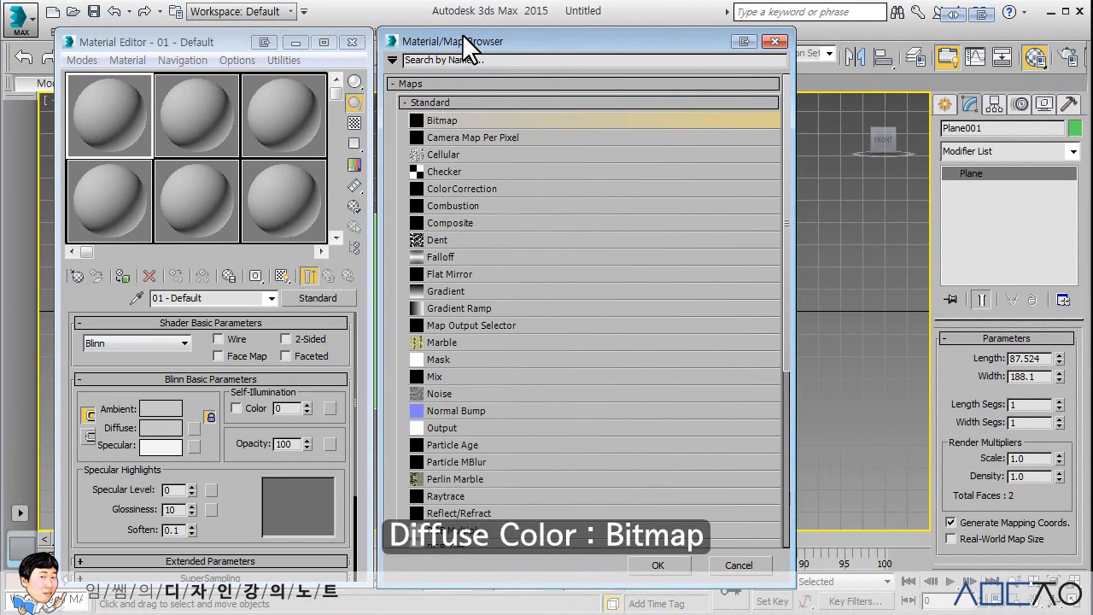
pyautogui.doubleClick(448, 123)
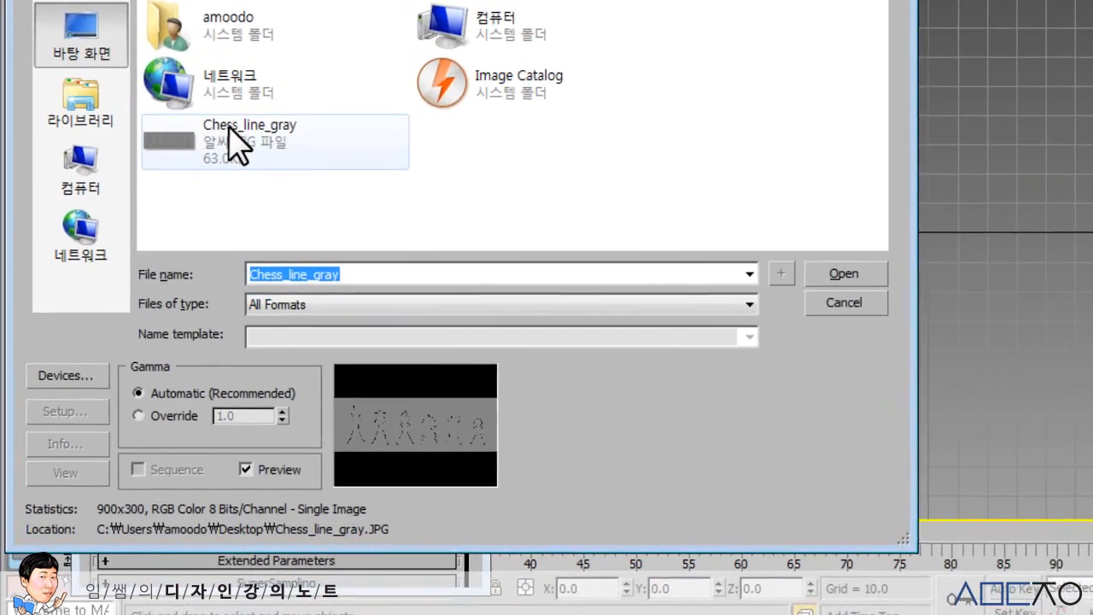
pyautogui.click(239, 181)
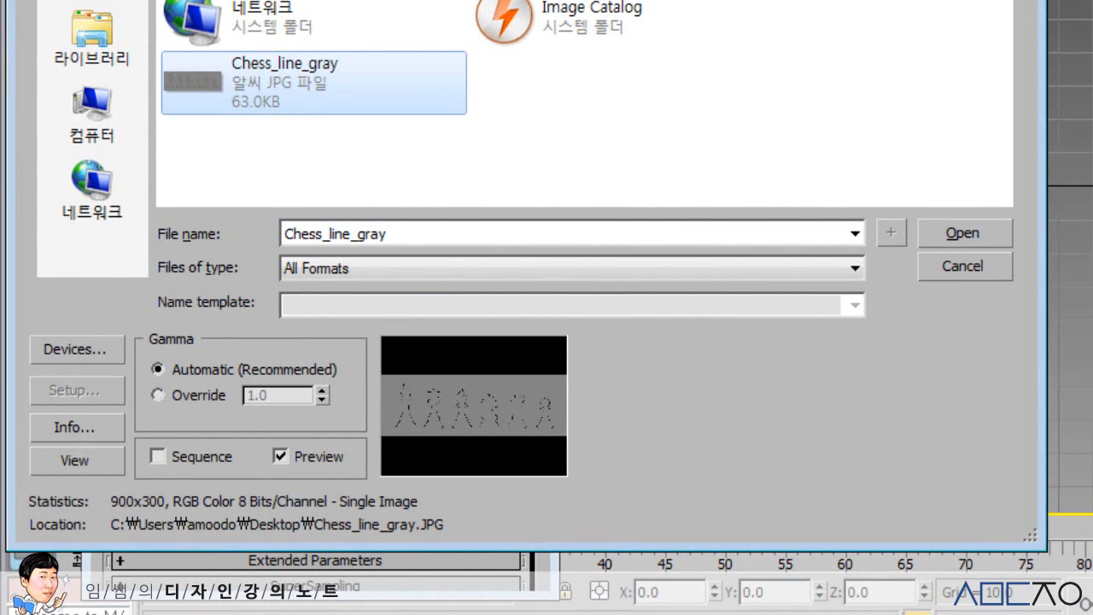
pyautogui.moveTo(529, 0); pyautogui.dragTo(563, 29)
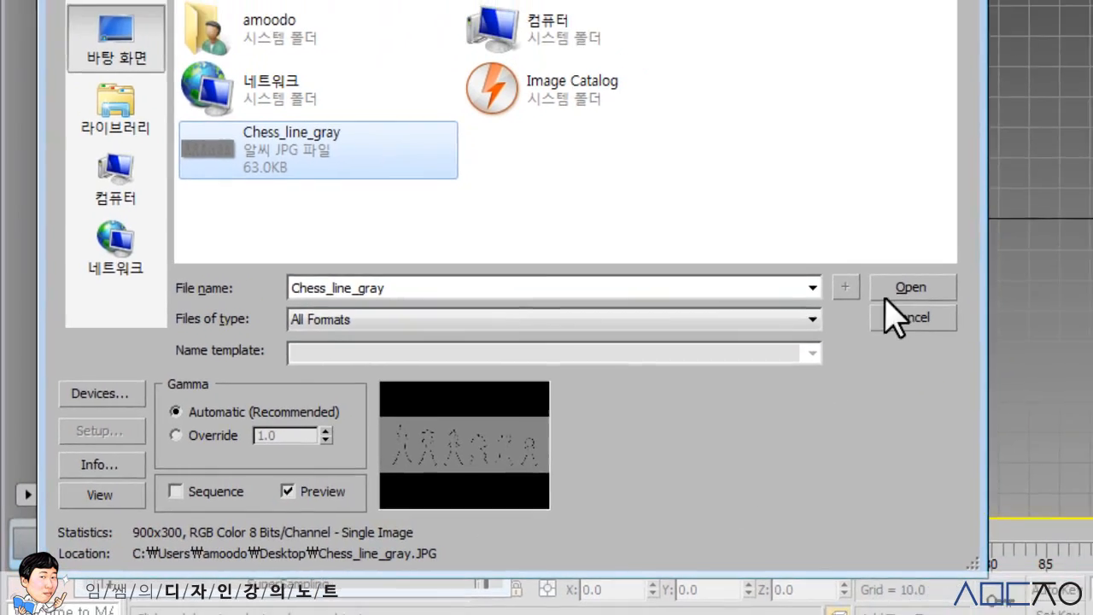
pyautogui.click(973, 268)
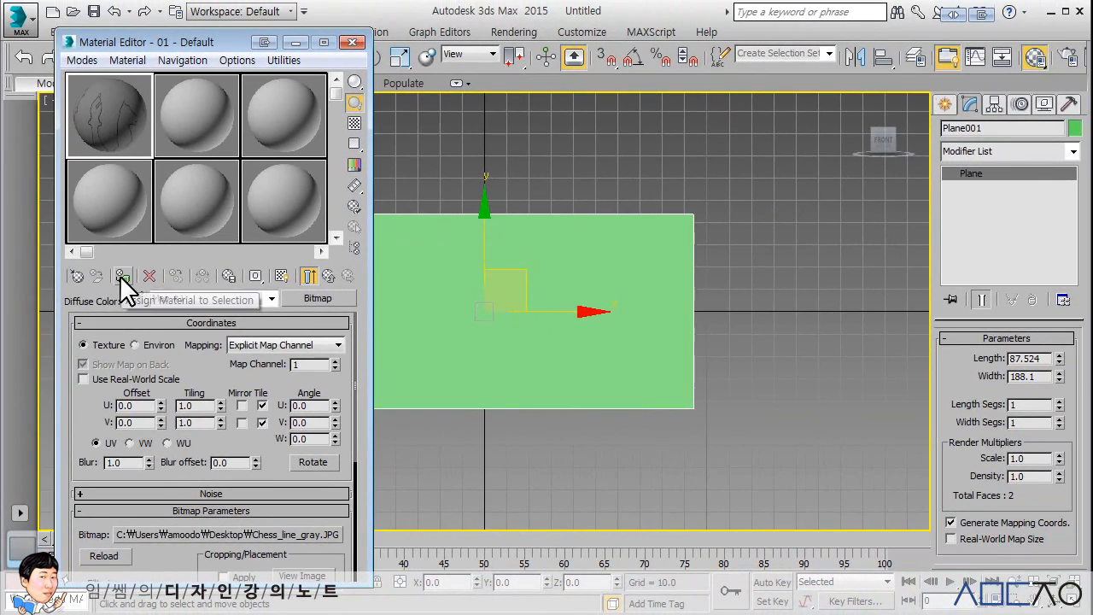
# Step: Assign the material to the selected plane with its map shown in the viewport, and turn off Show End Result
pyautogui.click(122, 277)
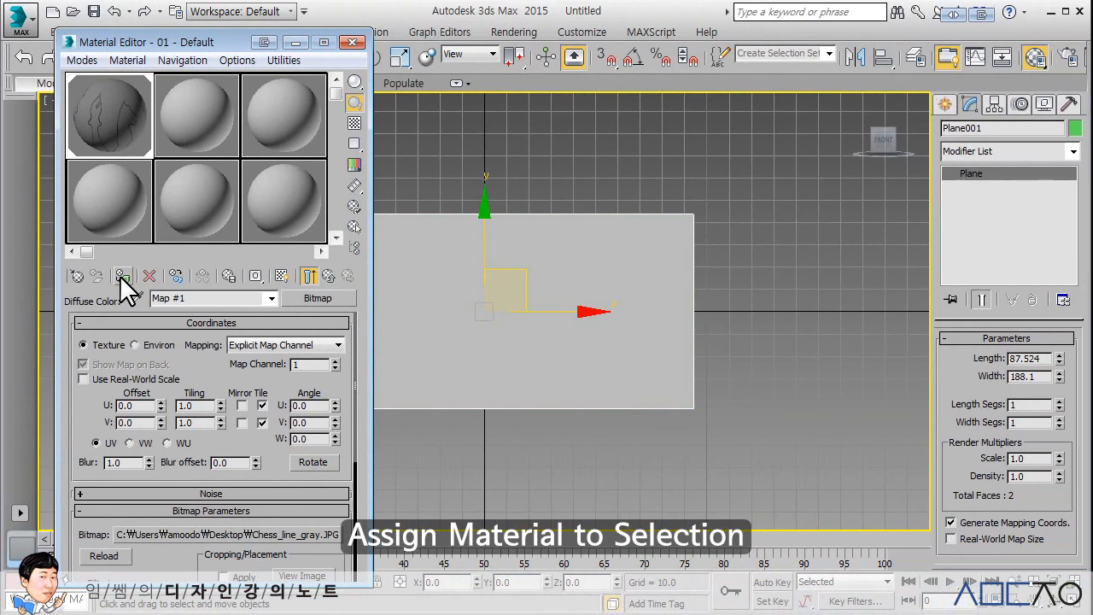
pyautogui.click(281, 276)
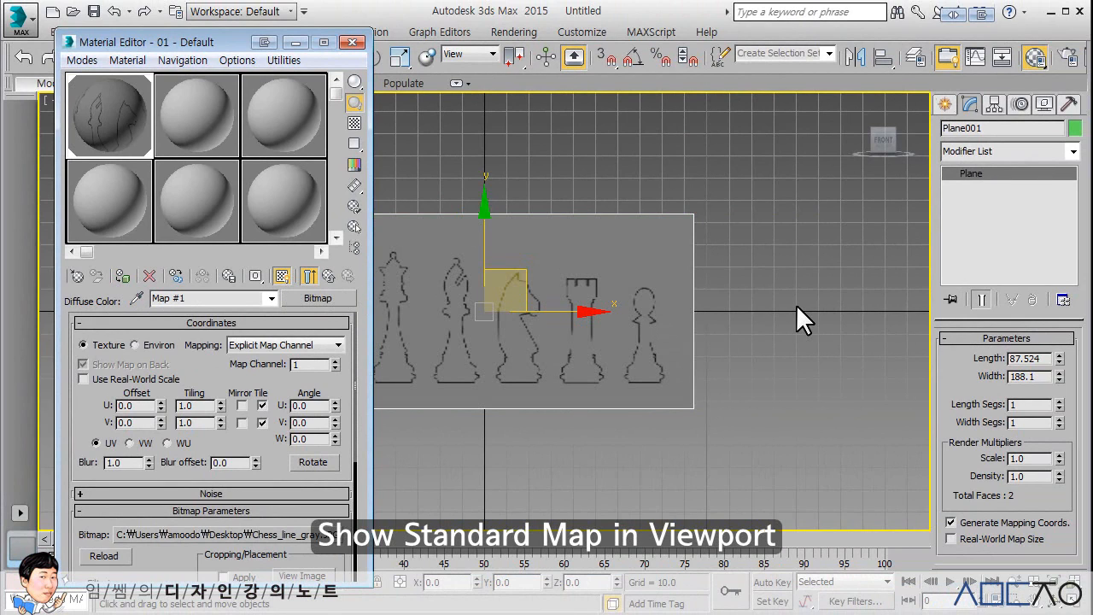
pyautogui.click(305, 275)
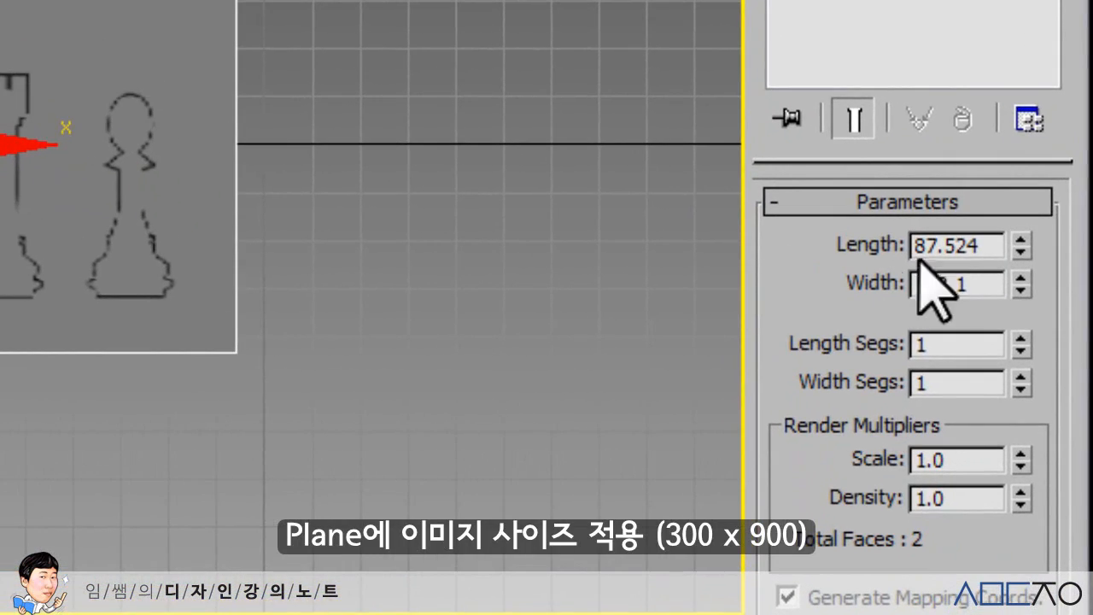
# Step: Set the plane's length to 300 and its width to 900 to match the image's proportions
pyautogui.moveTo(982, 245); pyautogui.dragTo(777, 244)
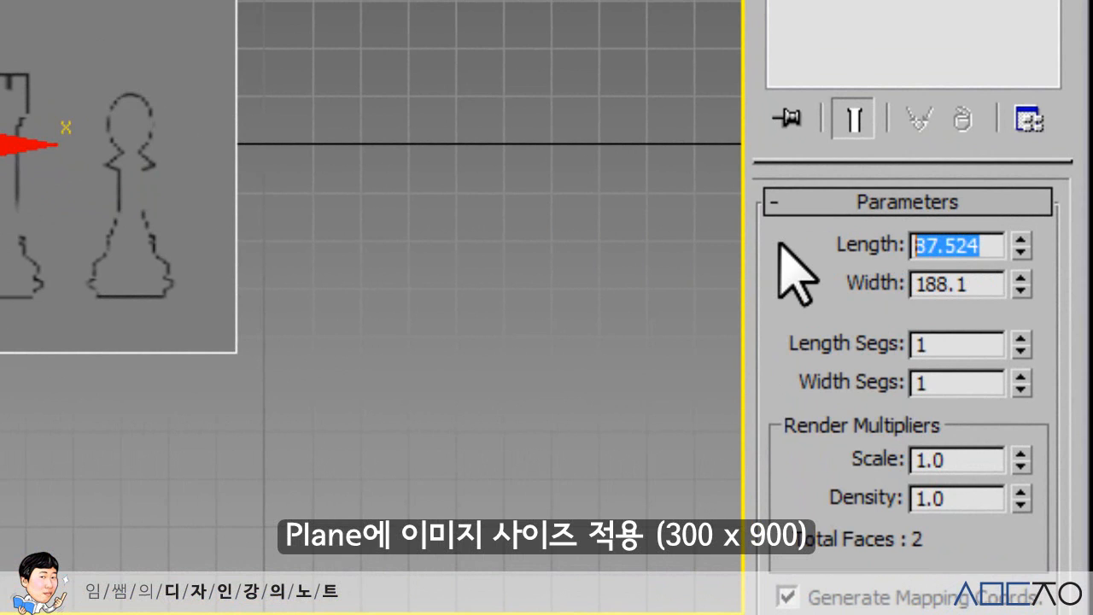
pyautogui.write('300')
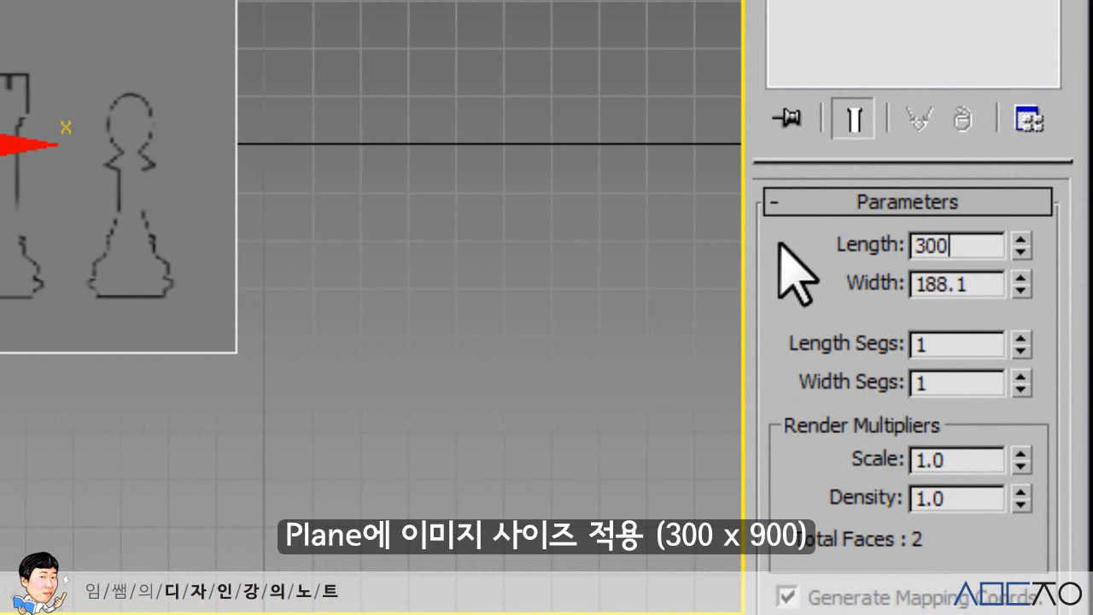
pyautogui.press('Tab')
pyautogui.write('900')
pyautogui.press('Return')
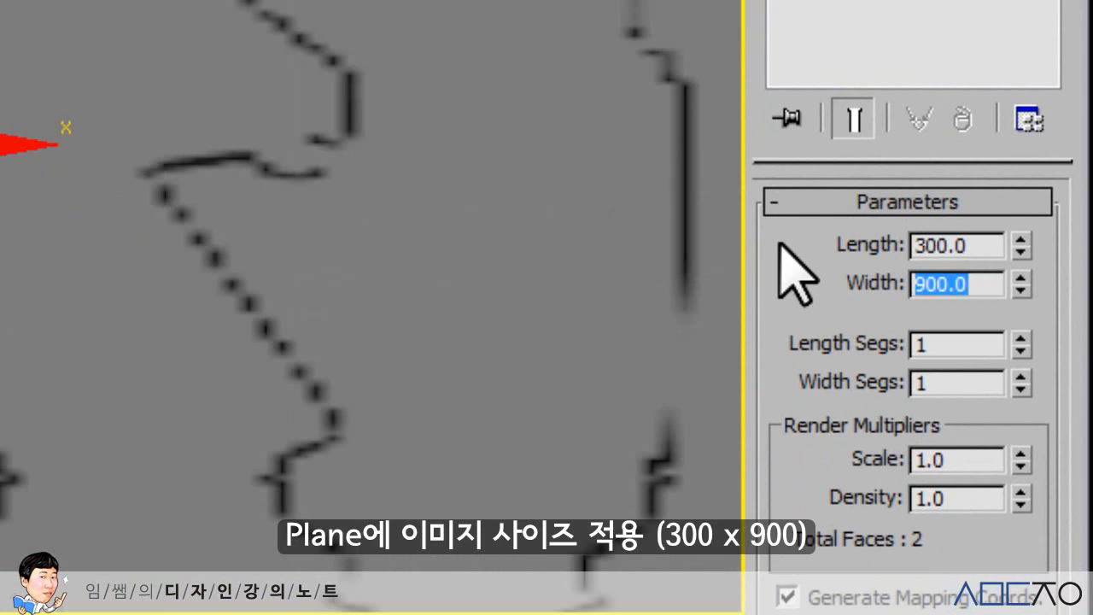
# Step: Examine the display quality of the chess outlines on the plane, both as a whole and up close
pyautogui.moveTo(188, 175); pyautogui.dragTo(191, 141, button='middle')
pyautogui.press('z')
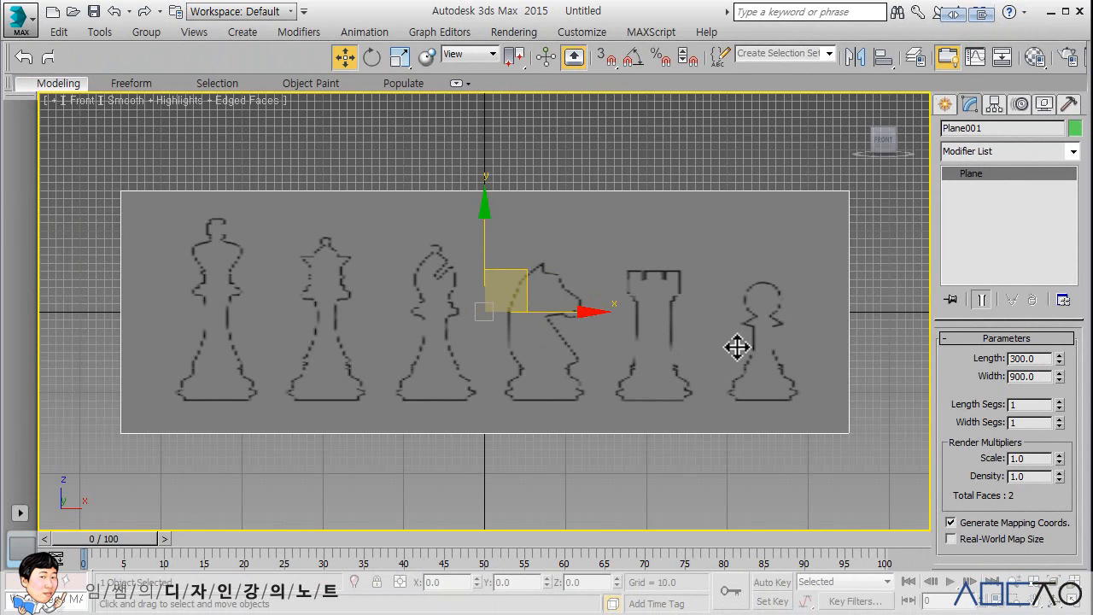
pyautogui.moveTo(734, 344); pyautogui.dragTo(675, 334, button='middle')
pyautogui.scroll(5, 749, 350)
pyautogui.scroll(3, 648, 347)
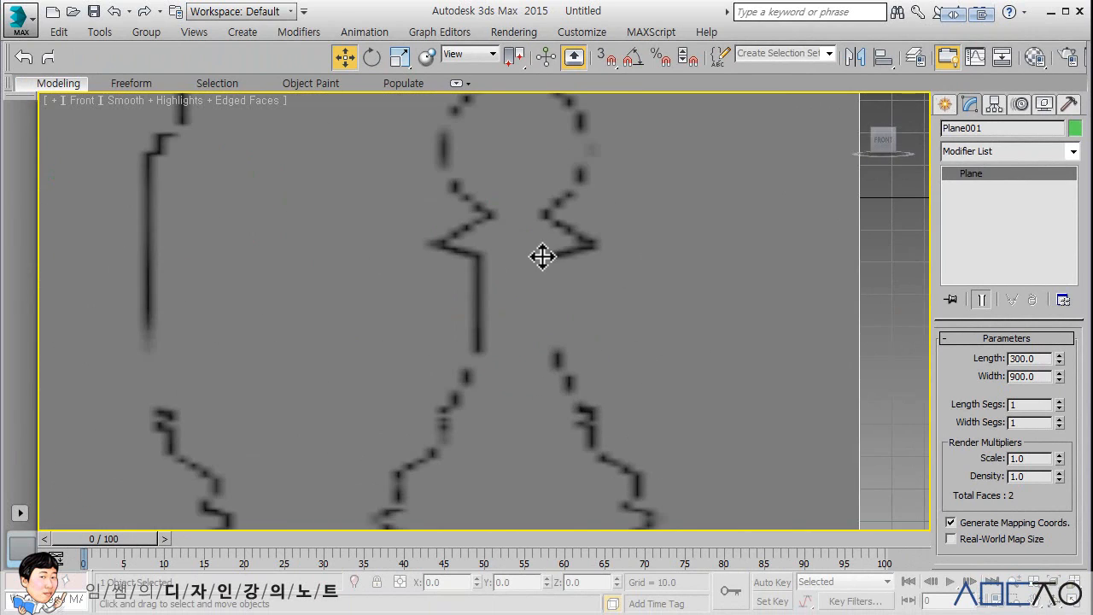
pyautogui.moveTo(546, 367); pyautogui.dragTo(651, 330, button='middle')
pyautogui.scroll(-6, 618, 313)
pyautogui.press('z')
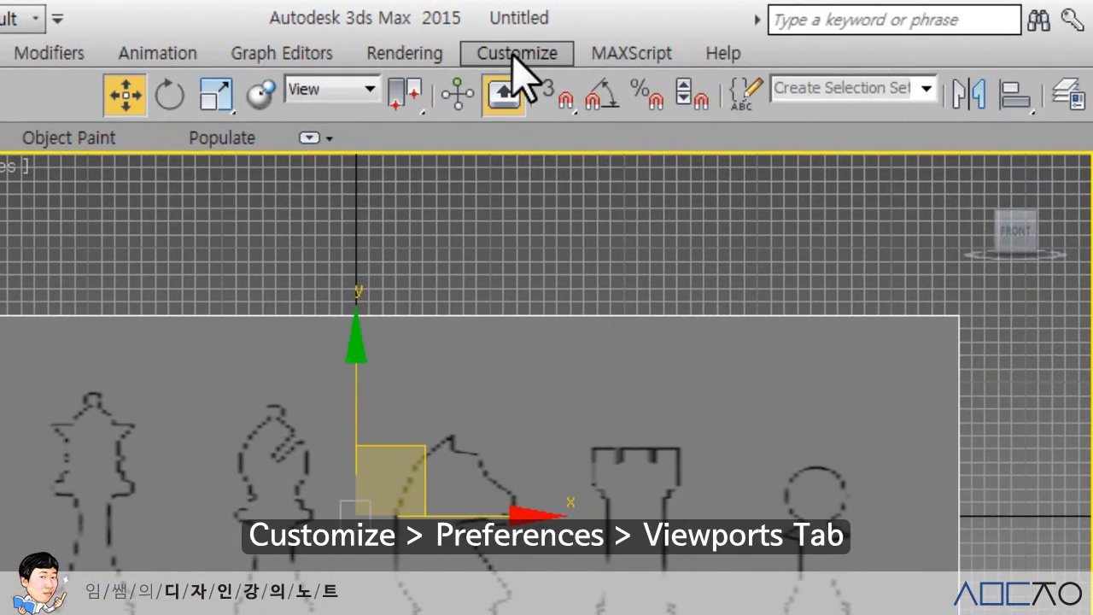
# Step: Configure the Direct3D display driver in the viewport preferences with Background Texture Size 1024 and Download Texture Size 512
pyautogui.click(515, 54)
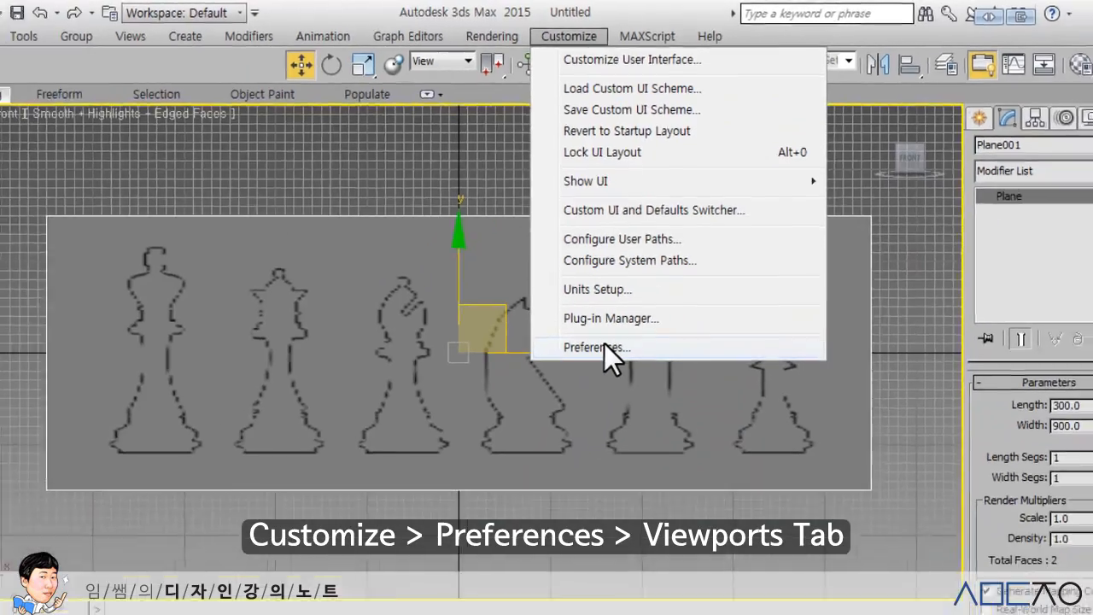
pyautogui.click(603, 345)
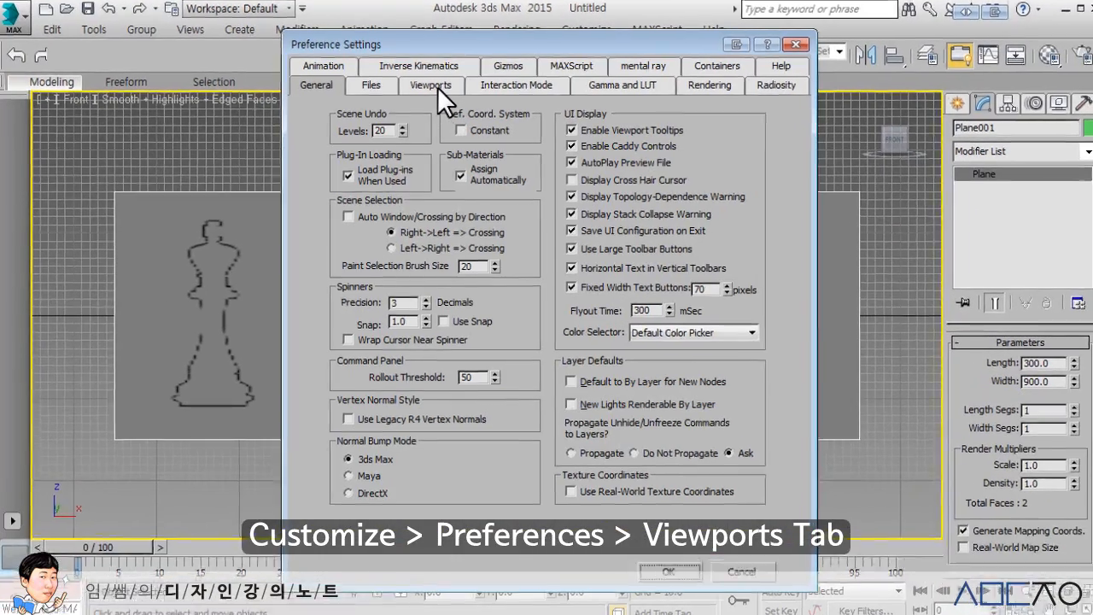
pyautogui.click(437, 87)
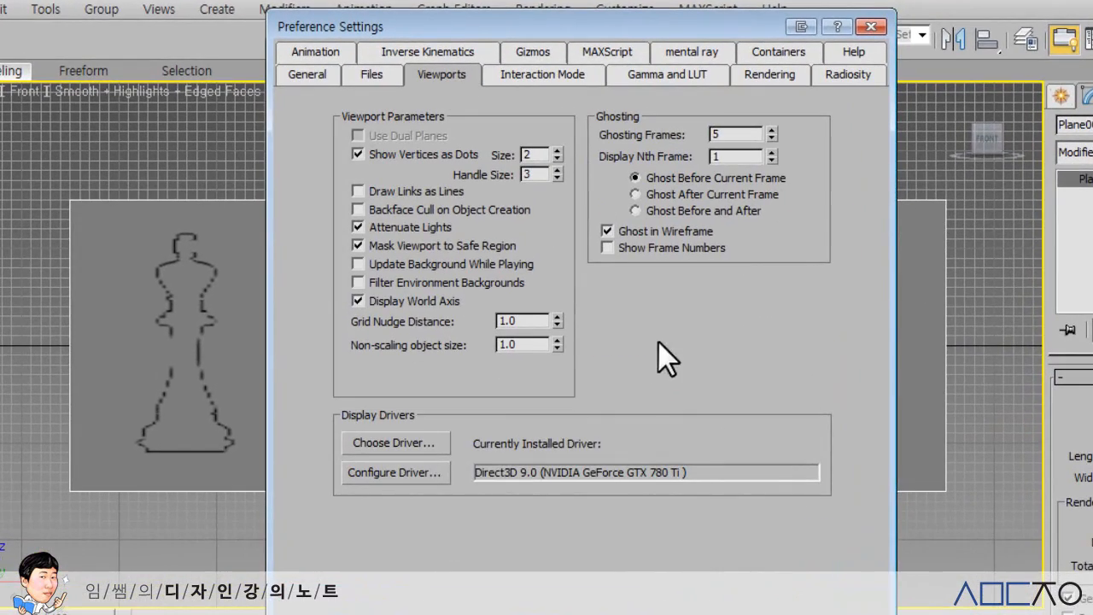
pyautogui.click(394, 472)
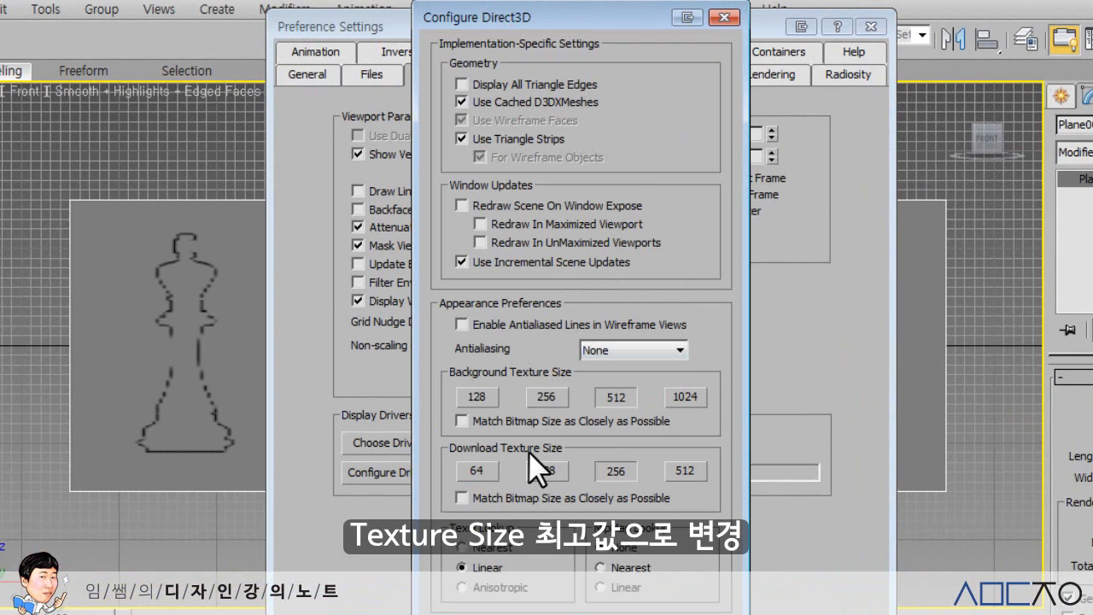
pyautogui.click(686, 397)
pyautogui.click(682, 469)
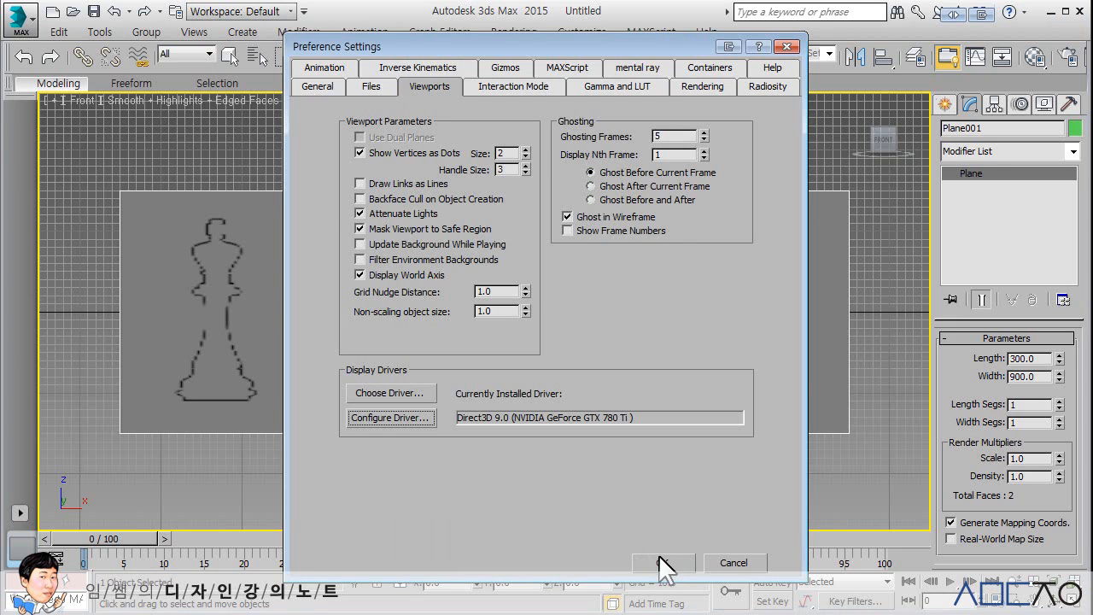
pyautogui.click(665, 560)
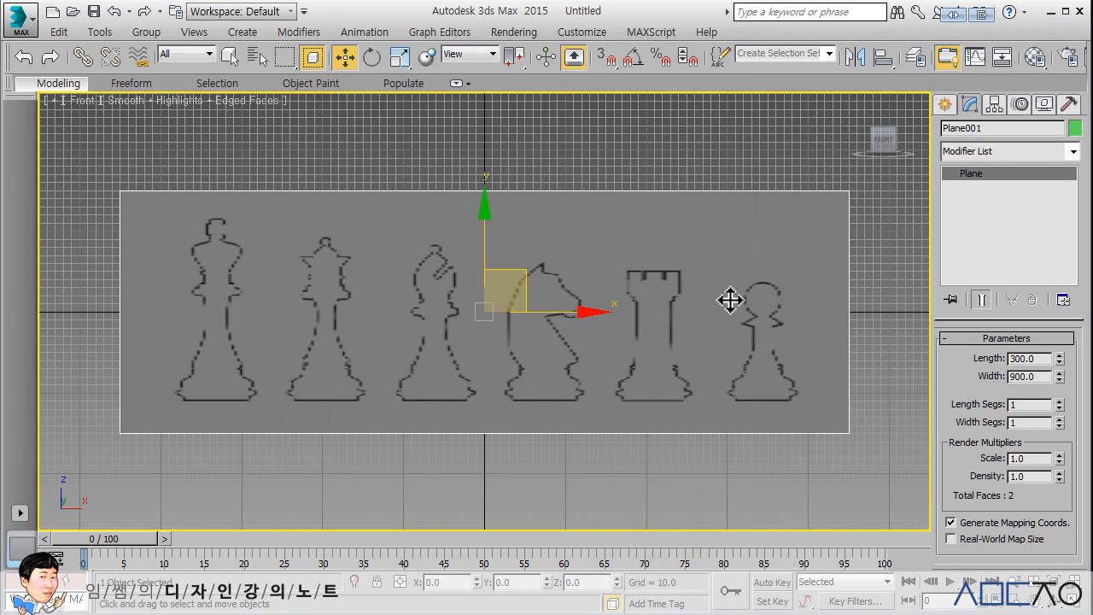
# Step: Reapply the Chess_line_gray image to the material's diffuse bitmap and close the Material Editor
pyautogui.click(1035, 58)
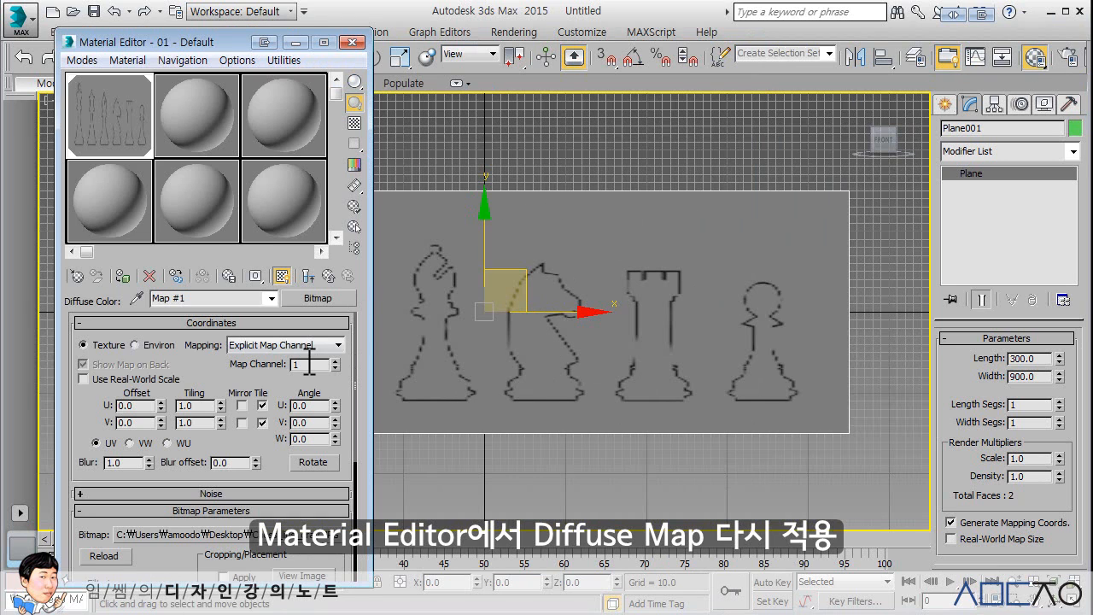
pyautogui.click(250, 534)
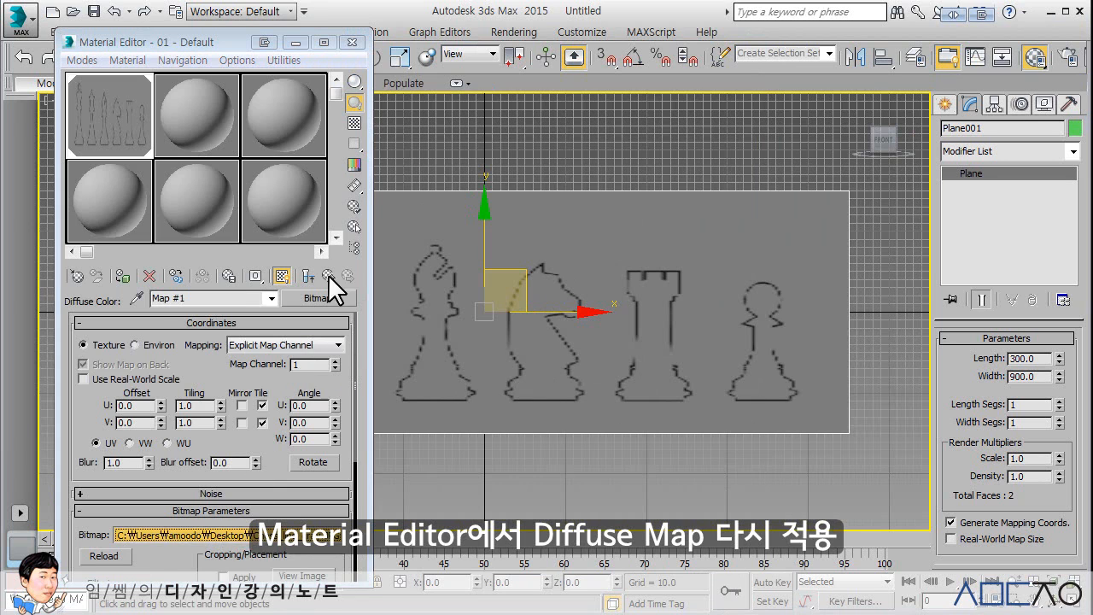
pyautogui.click(182, 308)
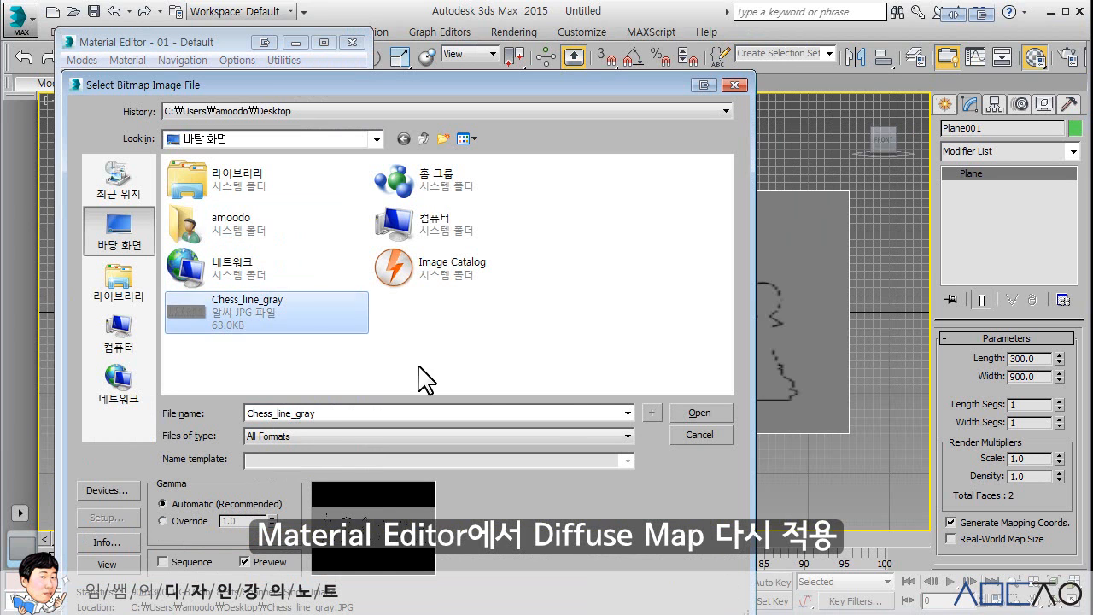
pyautogui.click(688, 413)
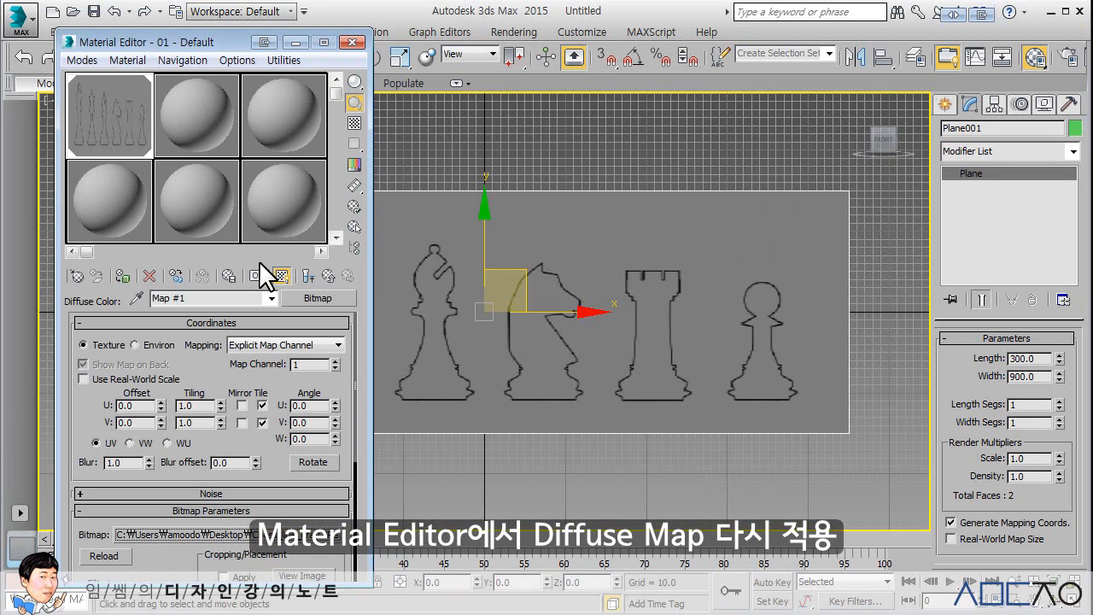
pyautogui.click(351, 42)
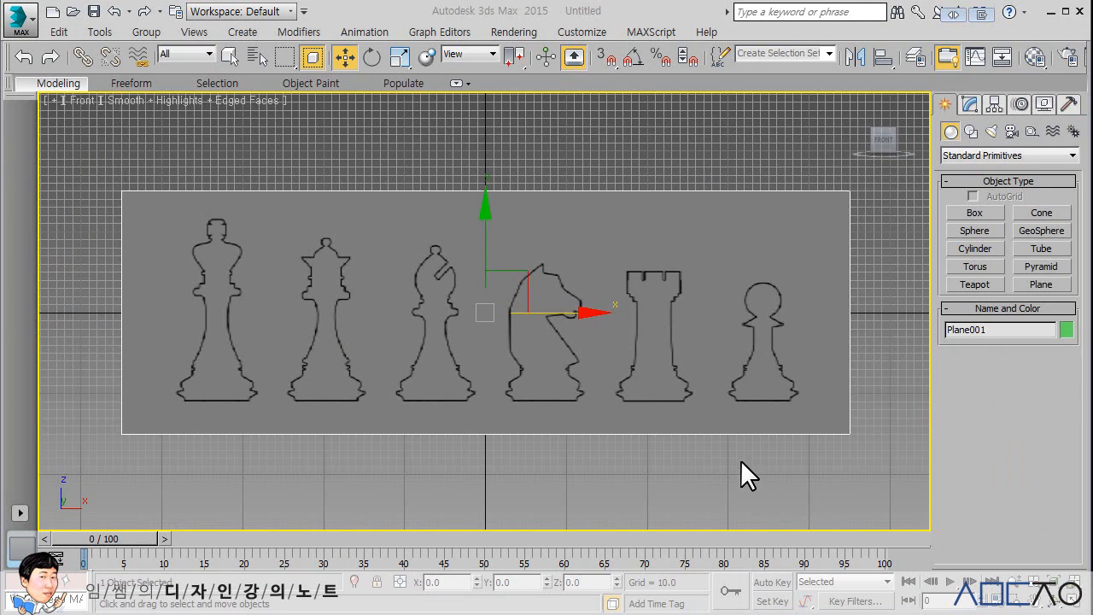
# Step: Move the plane freehand to about X 62.4, Z 9.5 in the Front viewport
pyautogui.scroll(4, 744, 402)
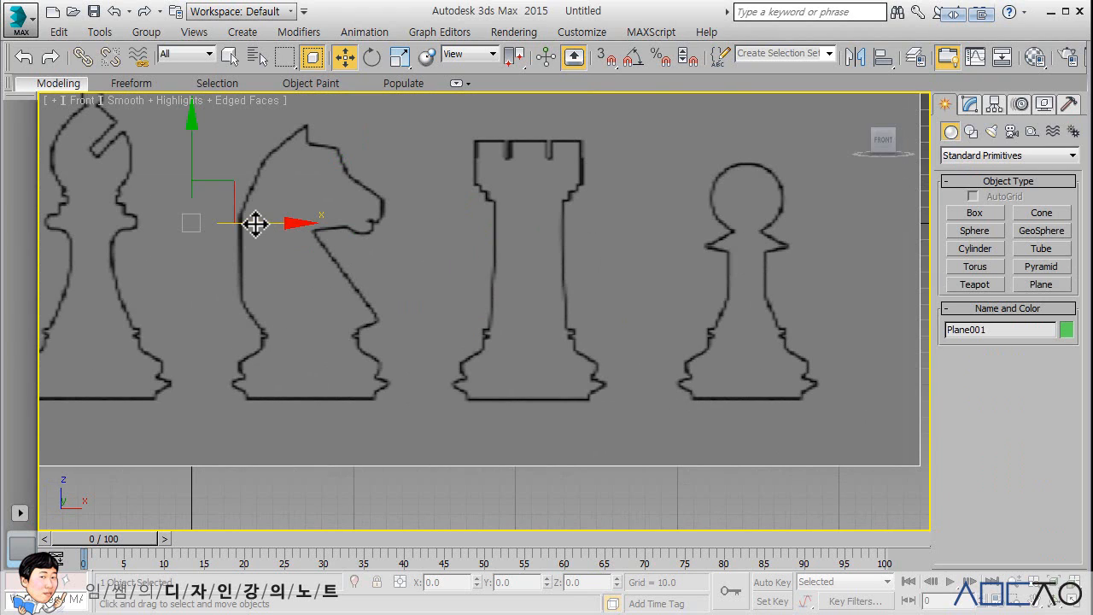
pyautogui.moveTo(255, 224); pyautogui.dragTo(356, 222)
pyautogui.scroll(-8, 390, 265)
pyautogui.moveTo(390, 267); pyautogui.dragTo(402, 312, button='middle')
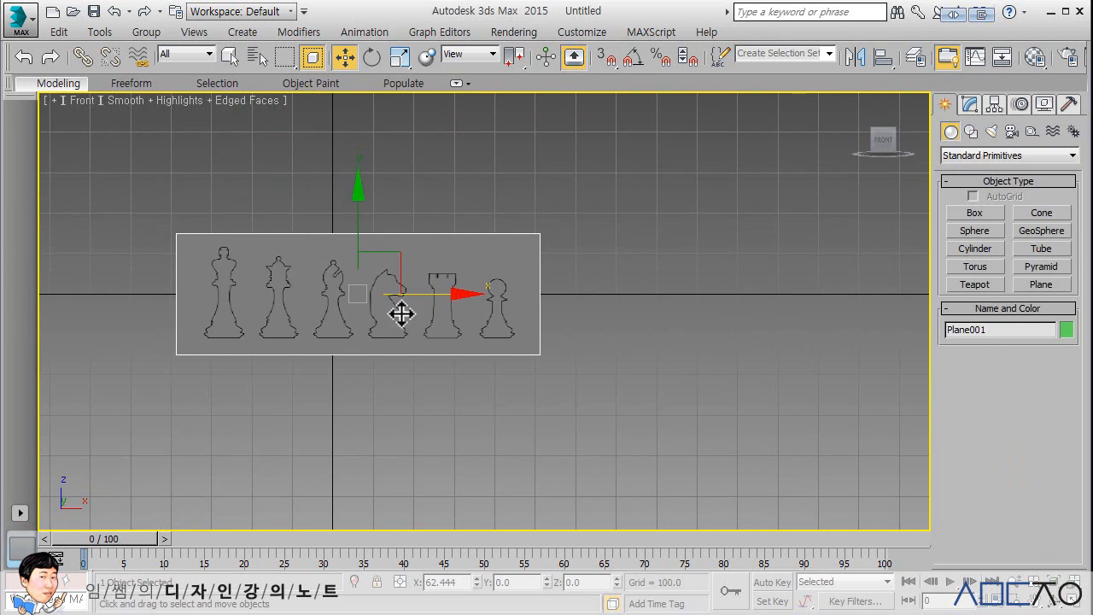
pyautogui.scroll(4, 379, 291)
pyautogui.moveTo(341, 220); pyautogui.dragTo(344, 213)
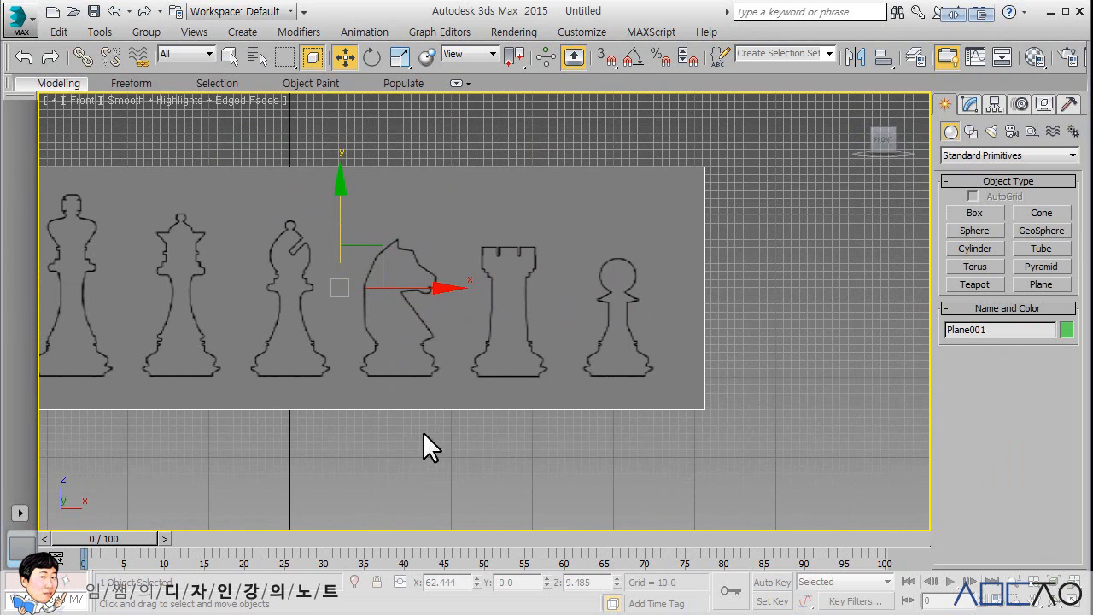
# Step: Set the plane's X and Z position to 0 and fit the whole plane in the Front viewport
pyautogui.click(466, 581)
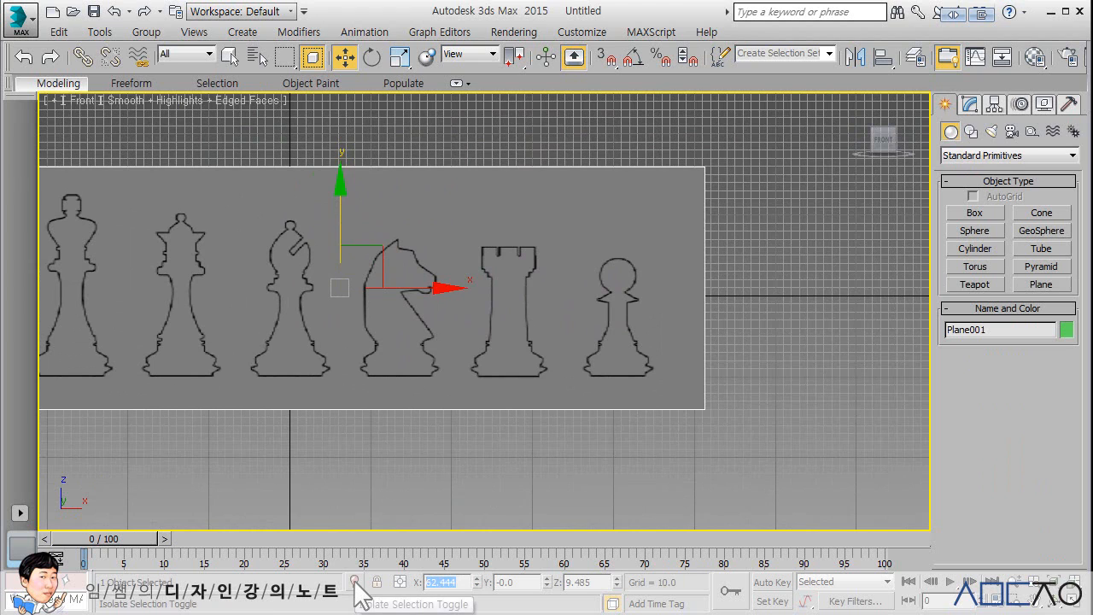
pyautogui.write('0')
pyautogui.press('Tab')
pyautogui.press('Tab')
pyautogui.write('0')
pyautogui.press('Return')
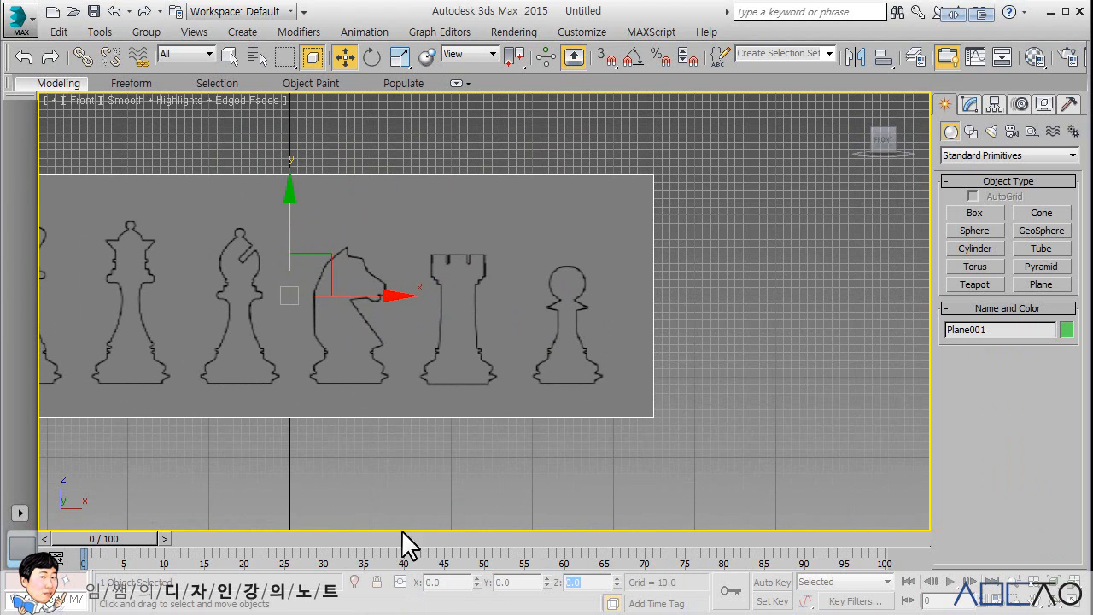
pyautogui.press('z')
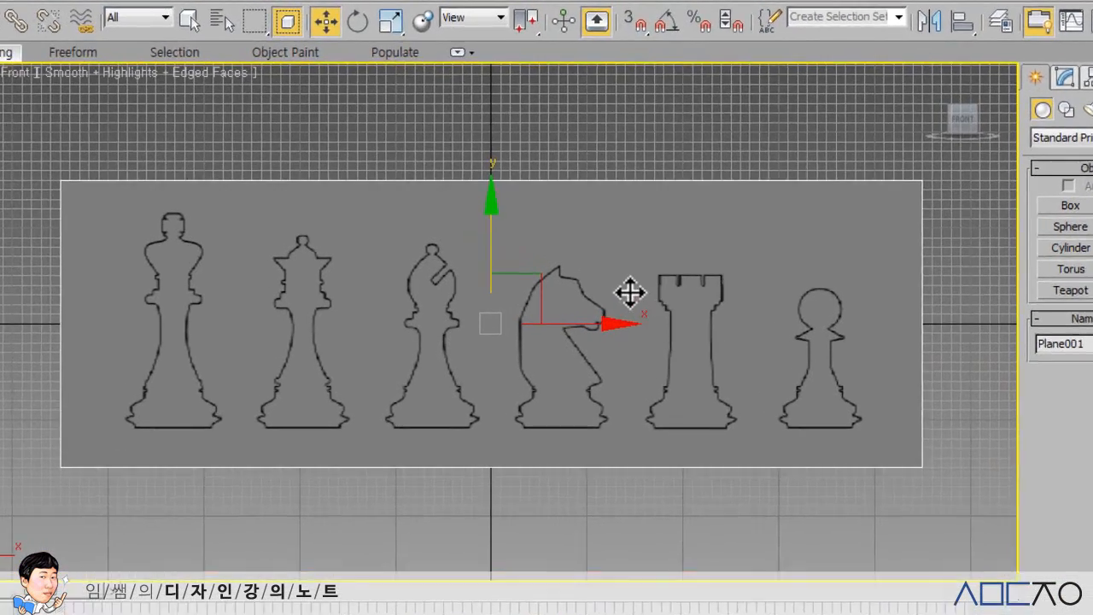
# Step: Try freezing the reference plane, and unfreeze all objects to select the plane again
pyautogui.rightClick(608, 283)
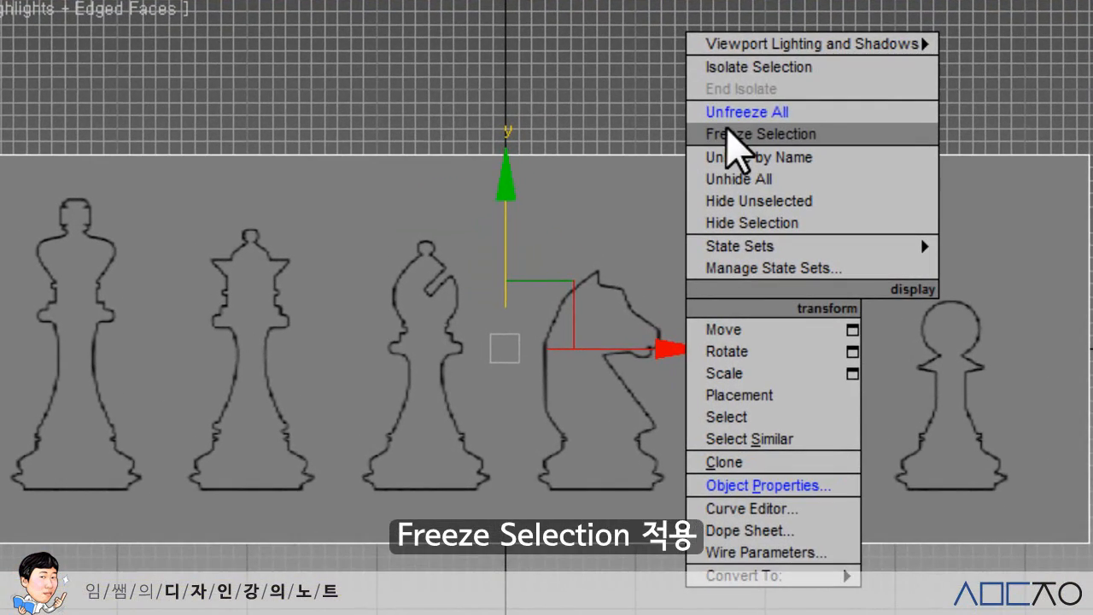
pyautogui.click(726, 135)
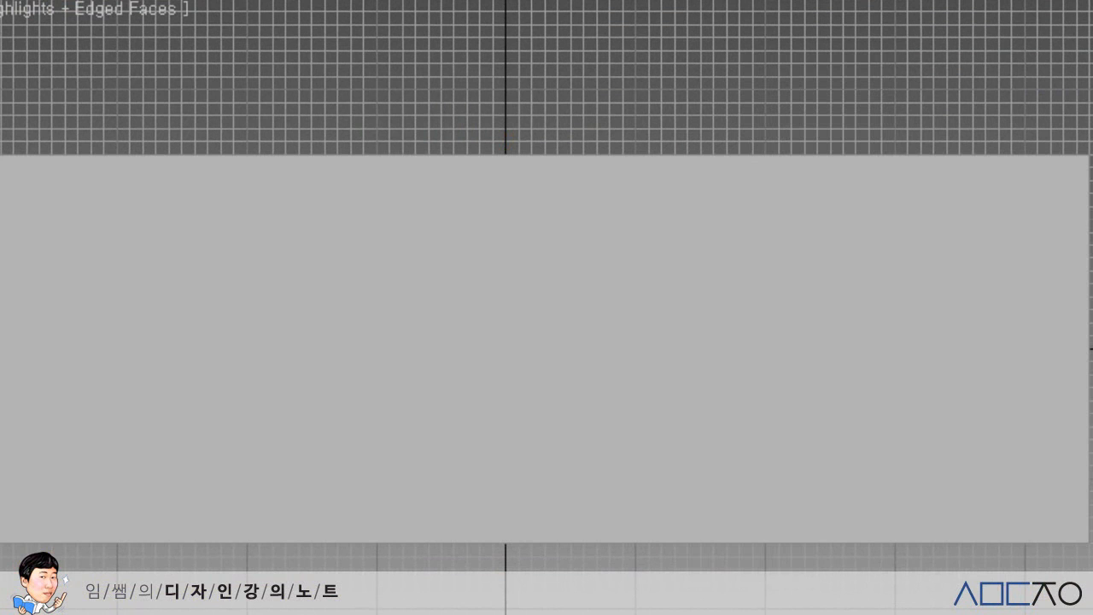
pyautogui.rightClick(723, 282)
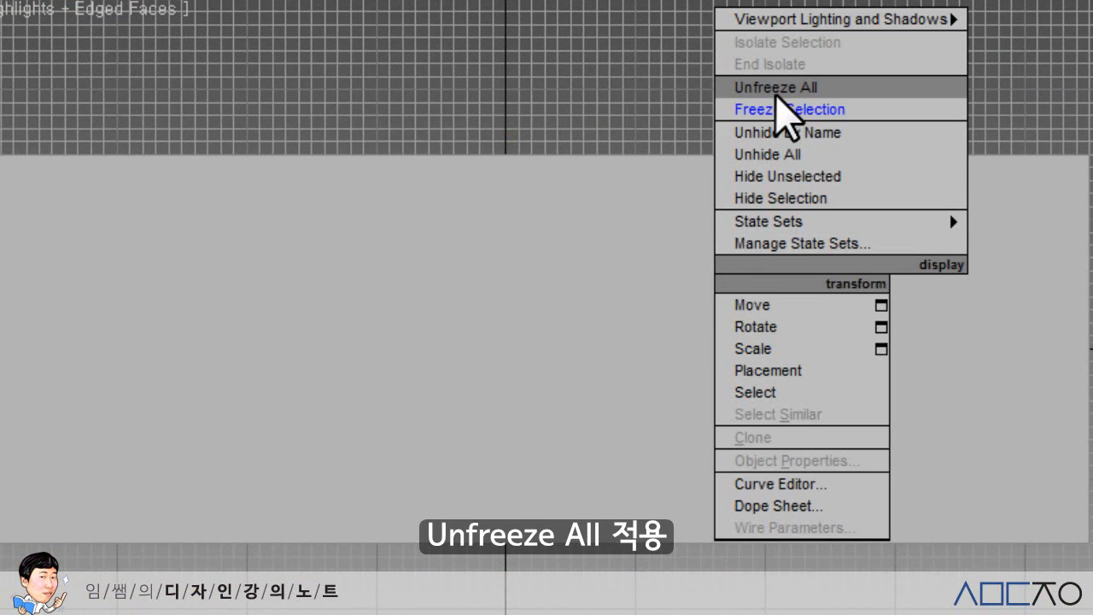
pyautogui.click(775, 89)
pyautogui.click(739, 237)
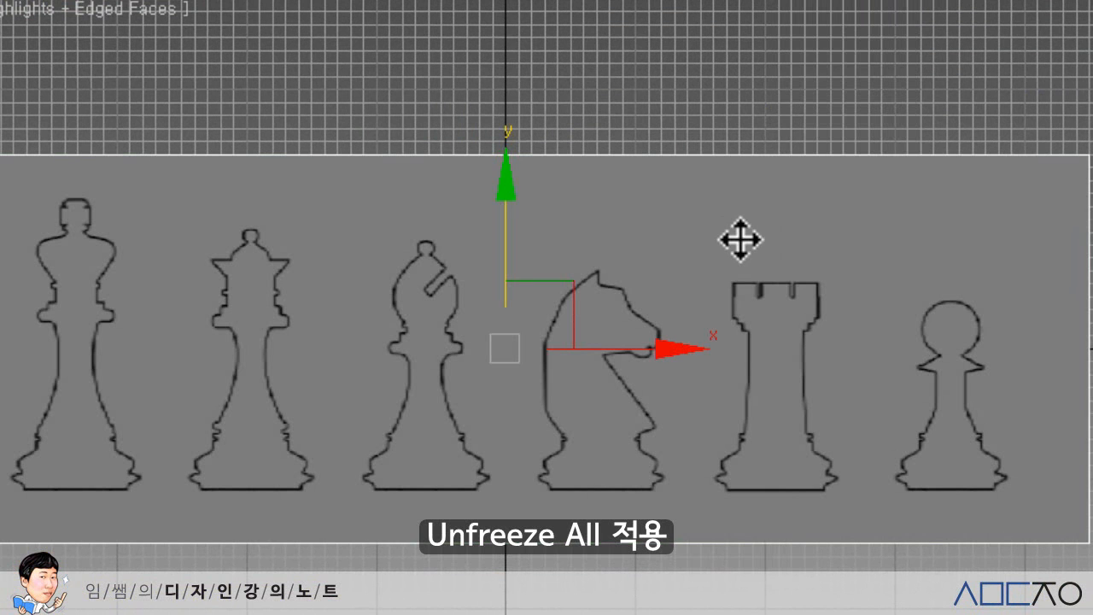
# Step: Turn off Show Frozen in Gray in the reference plane's object properties and freeze the plane
pyautogui.rightClick(736, 231)
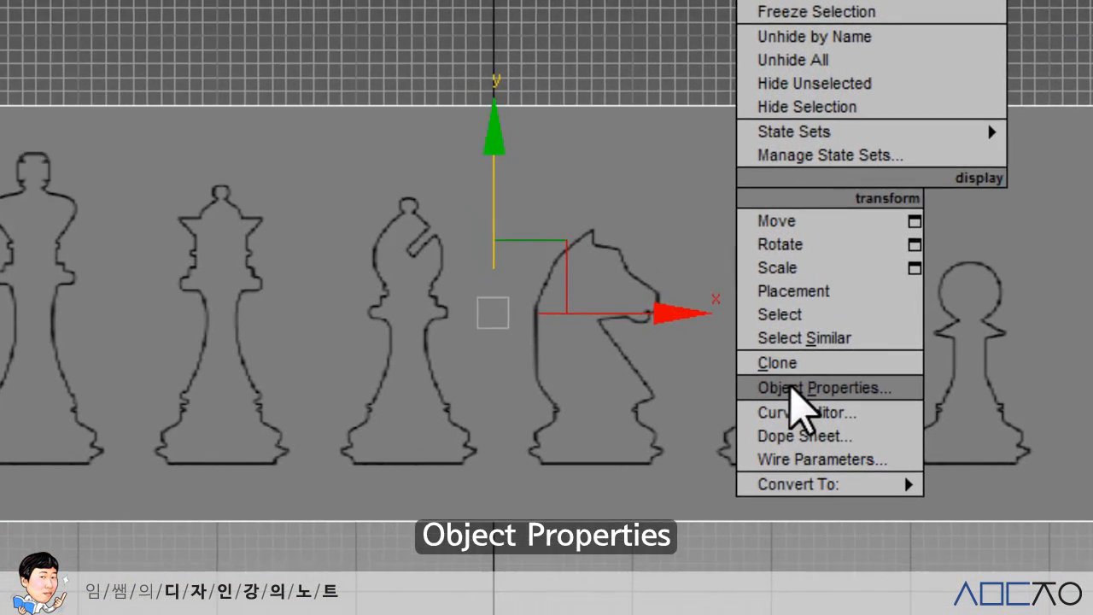
pyautogui.click(784, 419)
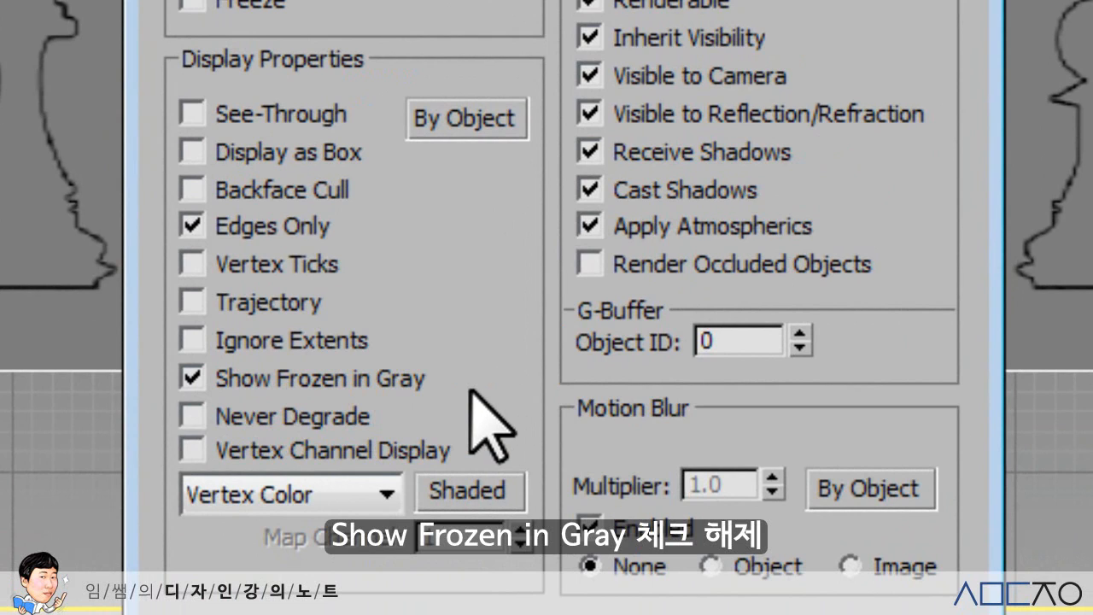
pyautogui.click(374, 382)
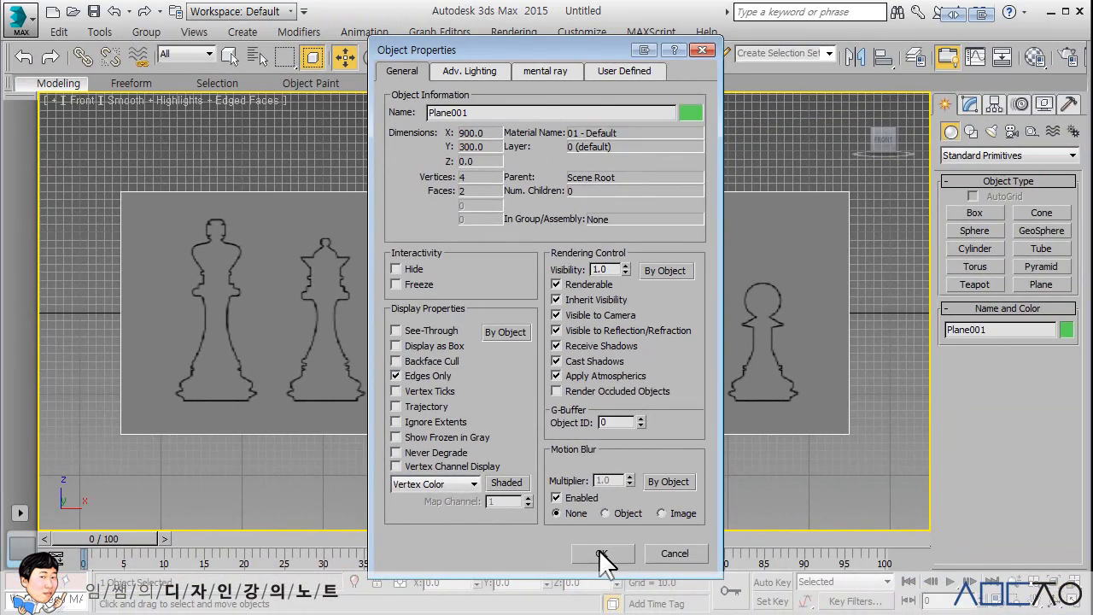
pyautogui.click(599, 548)
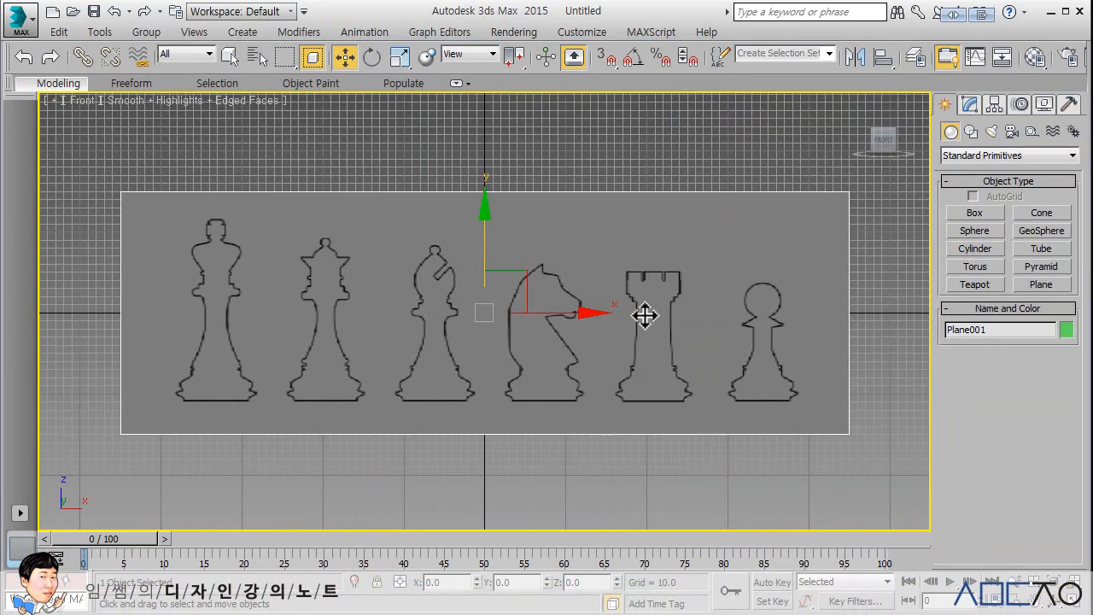
pyautogui.rightClick(616, 289)
pyautogui.click(655, 184)
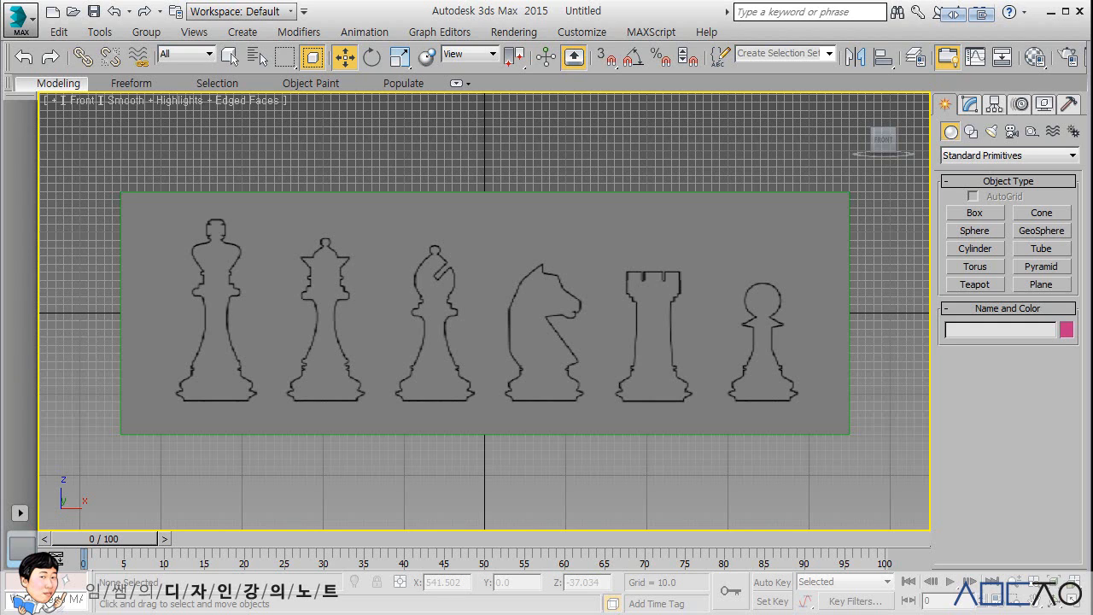
# Step: Draw a three-point line with Corner drag type from the top of the pawn's head around its left side to the neck
pyautogui.scroll(1, 492, 346)
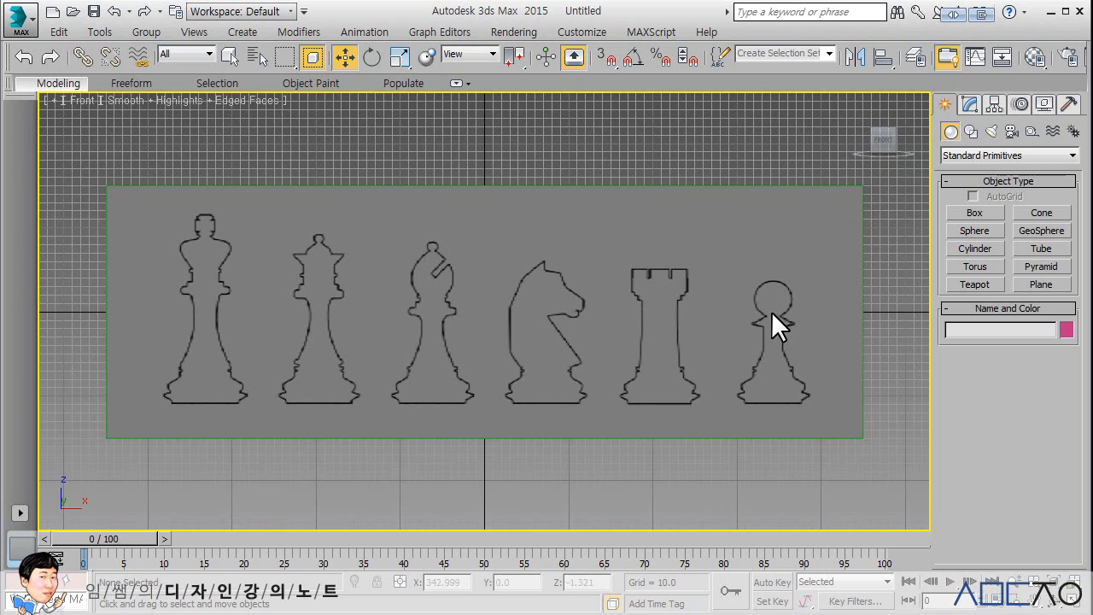
pyautogui.moveTo(771, 311); pyautogui.dragTo(622, 199, button='middle')
pyautogui.scroll(4, 731, 314)
pyautogui.scroll(4, 608, 229)
pyautogui.scroll(-2, 631, 205)
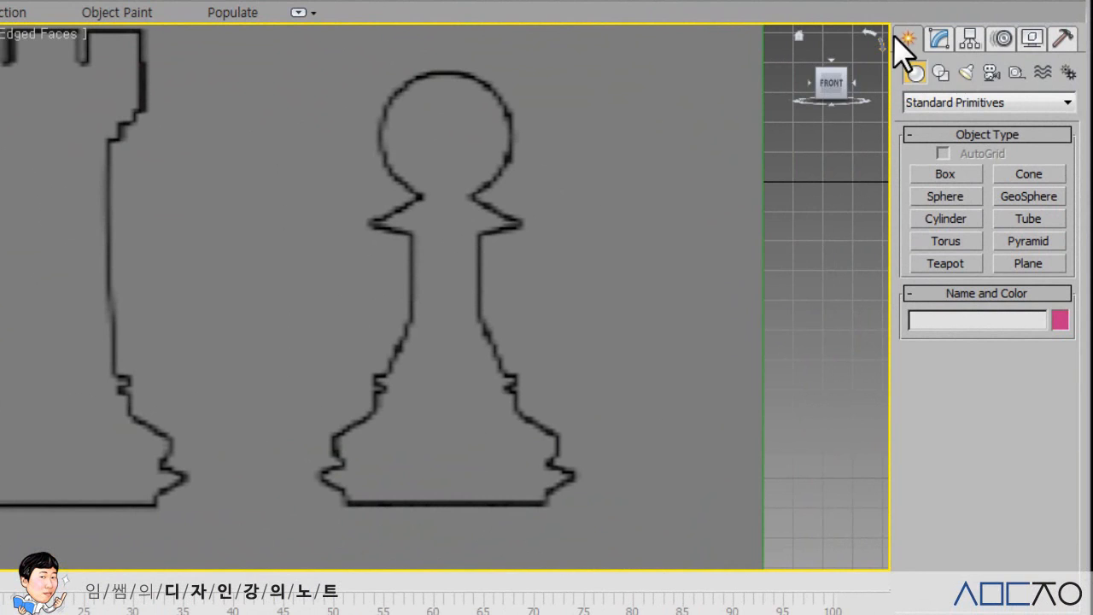
pyautogui.click(939, 72)
pyautogui.click(950, 191)
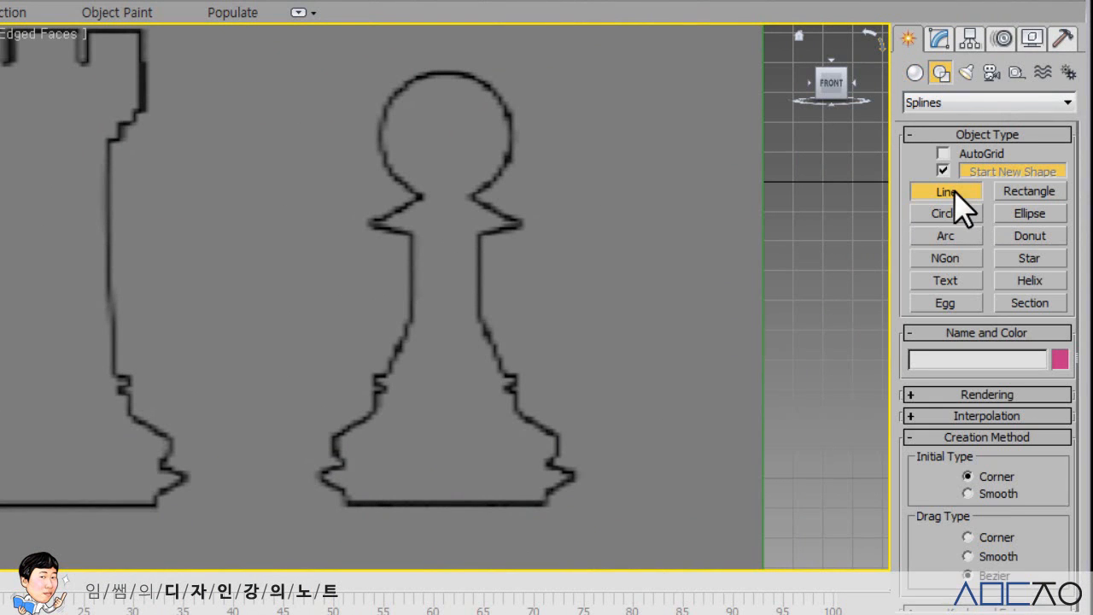
pyautogui.click(993, 537)
pyautogui.click(443, 74)
pyautogui.click(379, 135)
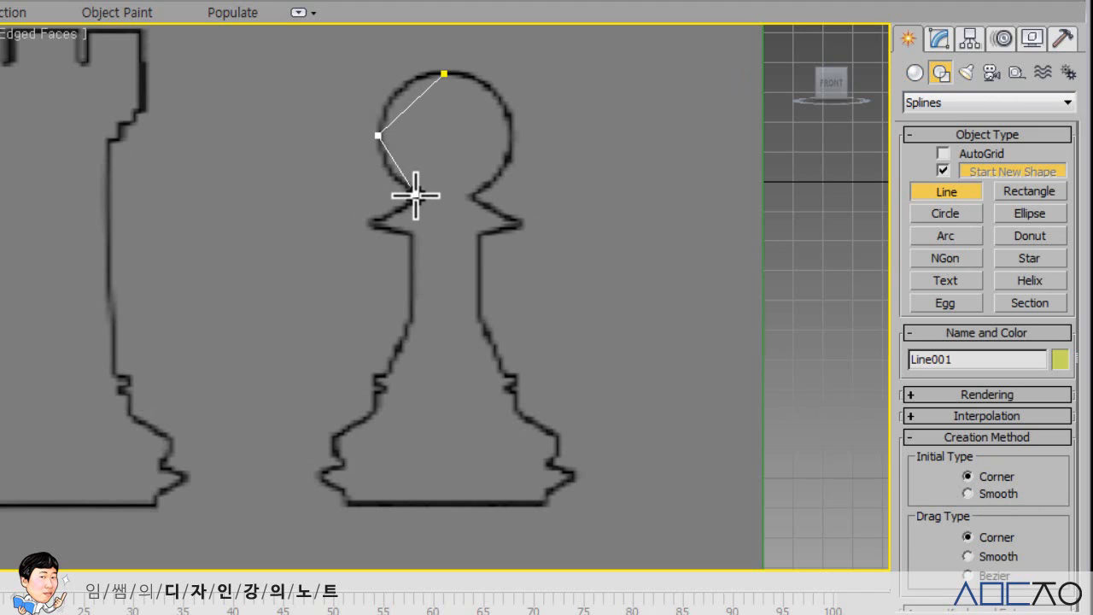
pyautogui.click(418, 196)
pyautogui.rightClick(532, 147)
# Step: Edit the line at Vertex level and move its lower end vertex onto the left neck corner of the pawn
pyautogui.click(939, 37)
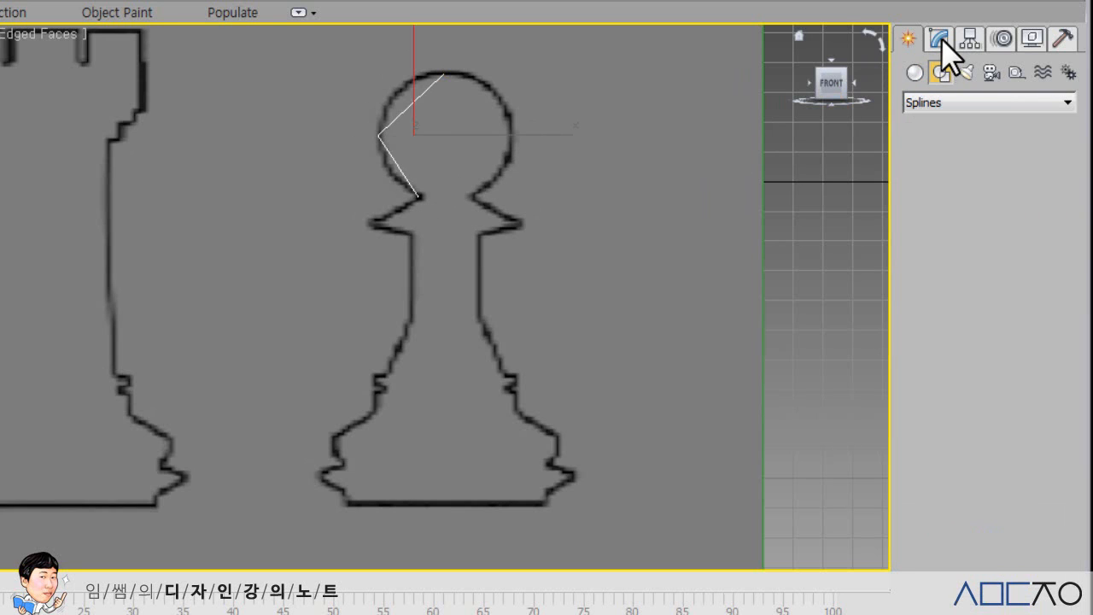
pyautogui.click(915, 125)
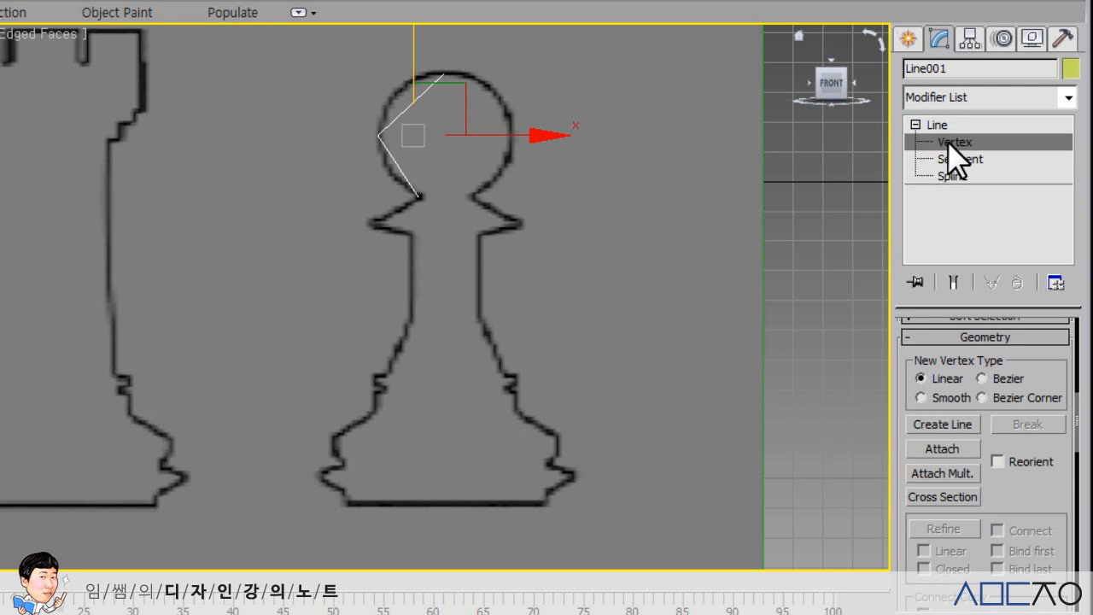
pyautogui.click(953, 144)
pyautogui.moveTo(494, 219); pyautogui.dragTo(502, 229, button='middle')
pyautogui.scroll(3, 502, 229)
pyautogui.moveTo(444, 251); pyautogui.dragTo(416, 298, button='middle')
pyautogui.click(407, 264)
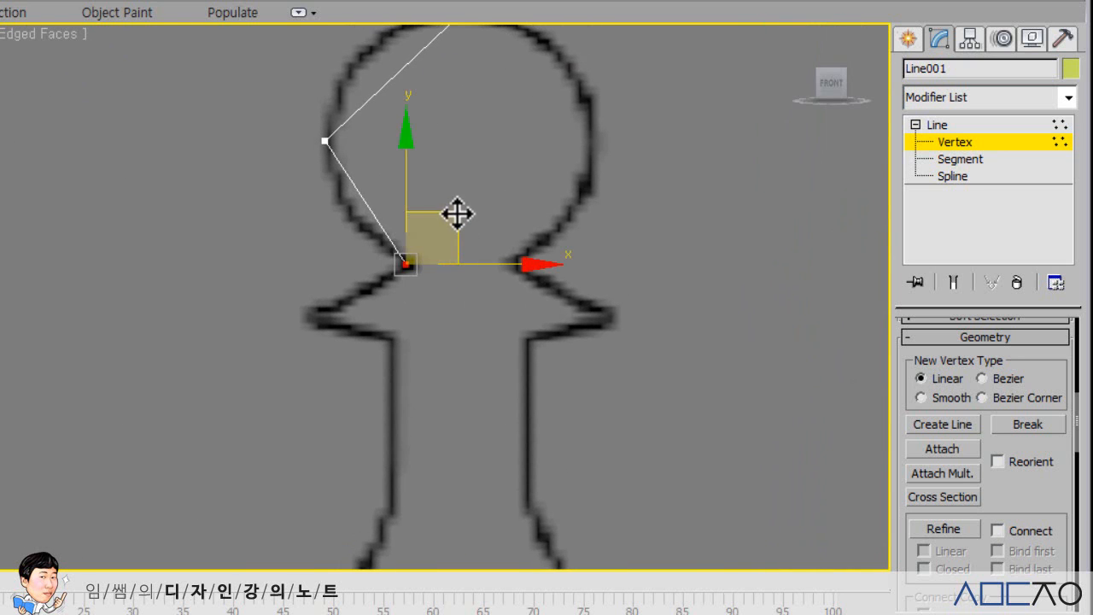
pyautogui.moveTo(461, 215); pyautogui.dragTo(467, 210)
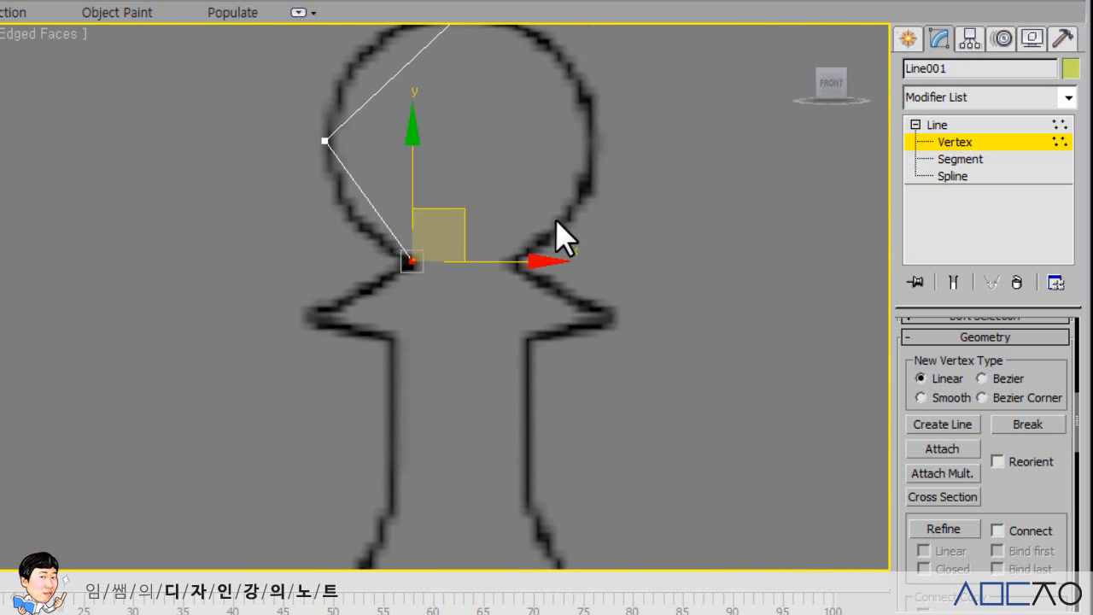
# Step: Continue the line from the neck vertex with Create Line, tracing the left collar with horizontal and vertical segments down to the top of the shaft
pyautogui.click(956, 424)
pyautogui.scroll(-6, 1019, 402)
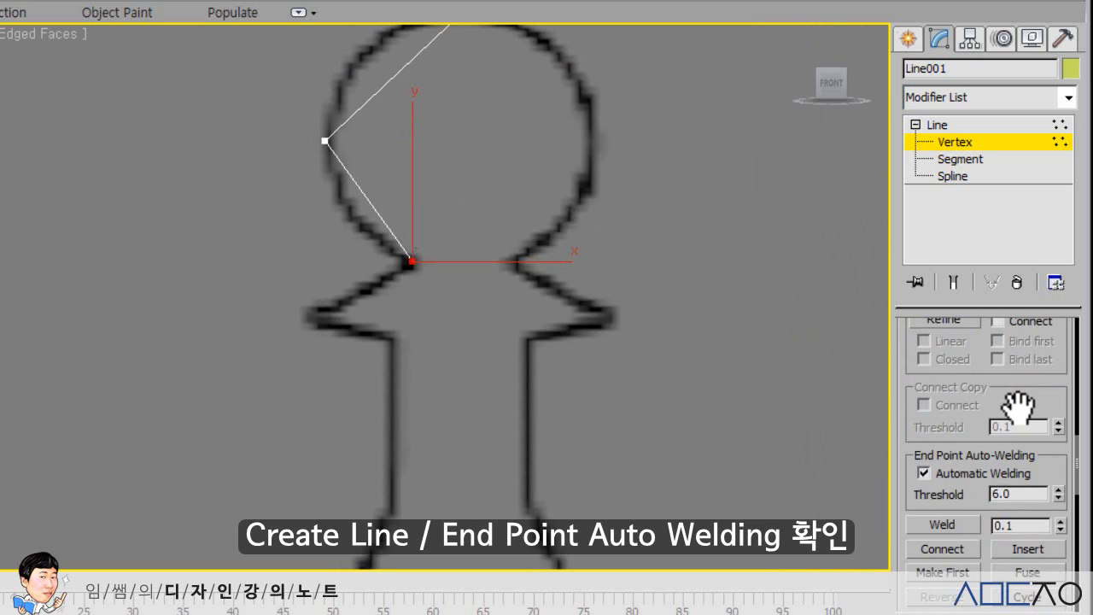
pyautogui.scroll(-2, 1016, 403)
pyautogui.scroll(4, 1008, 410)
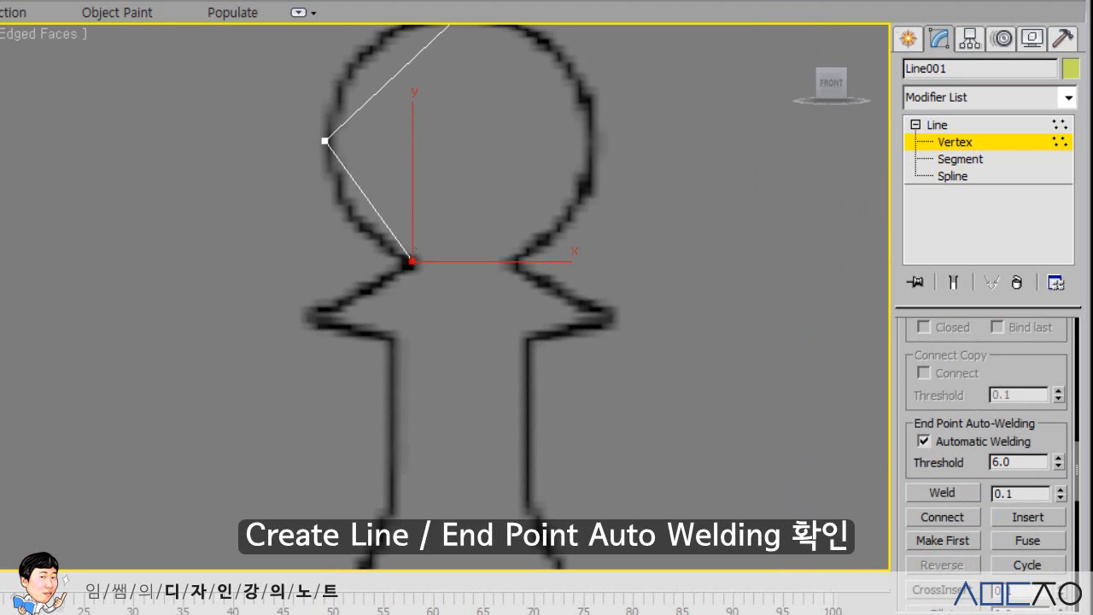
pyautogui.click(414, 262)
pyautogui.click(337, 309)
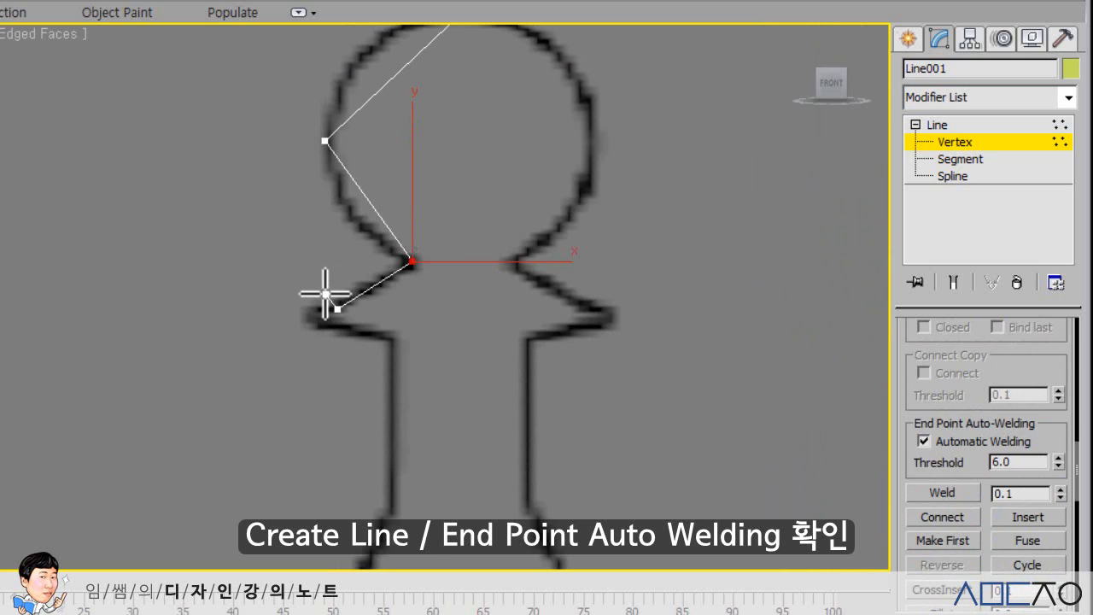
pyautogui.scroll(5, 323, 295)
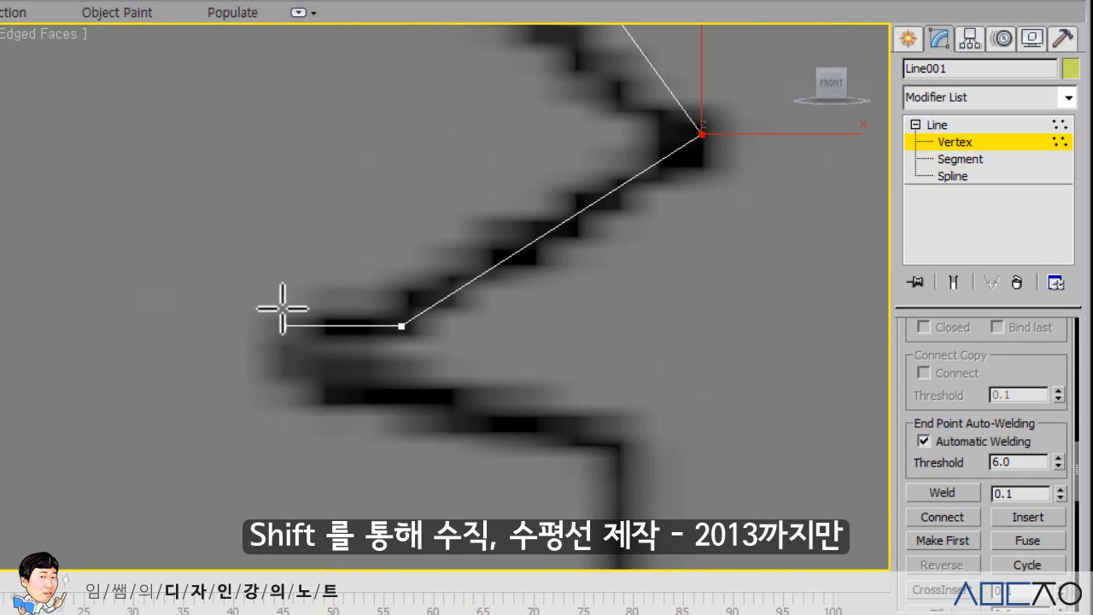
pyautogui.keyDown('shift'); pyautogui.click(283, 316); pyautogui.keyUp('shift')
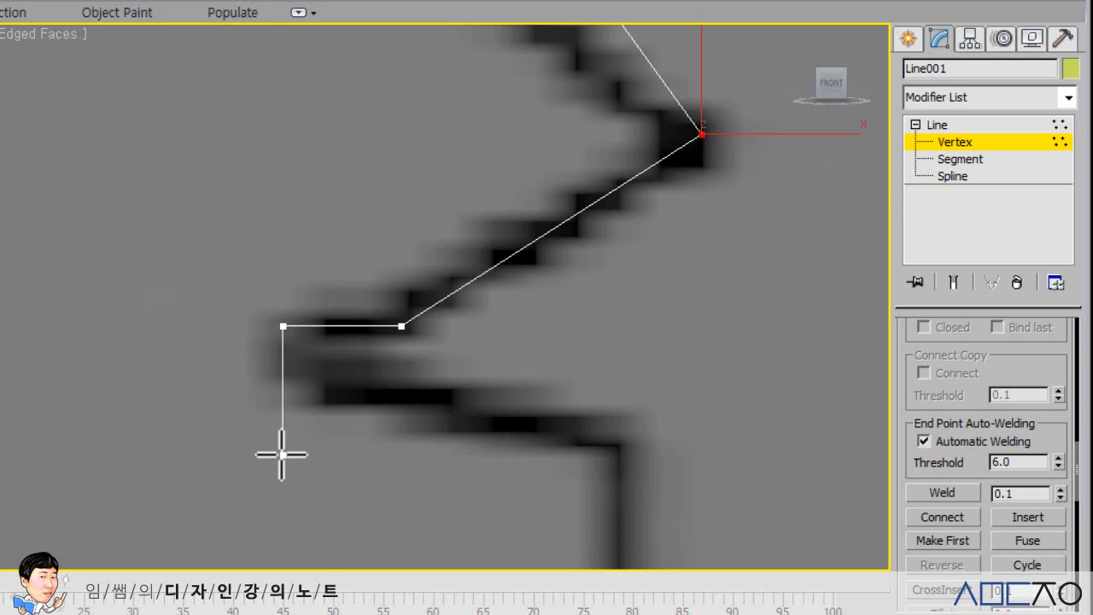
pyautogui.click(284, 392)
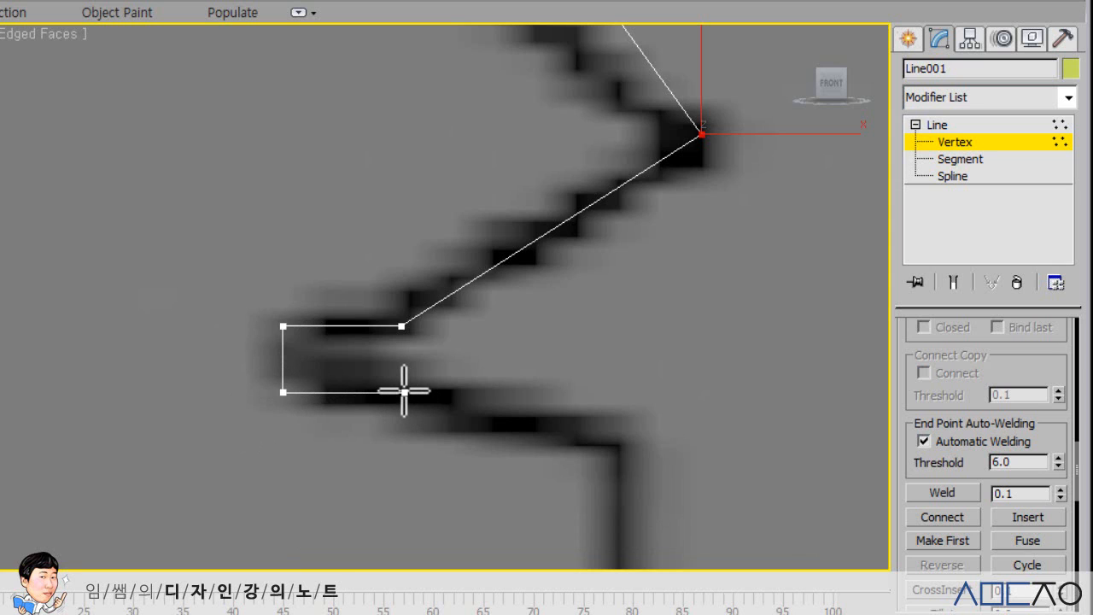
pyautogui.click(404, 392)
pyautogui.click(616, 450)
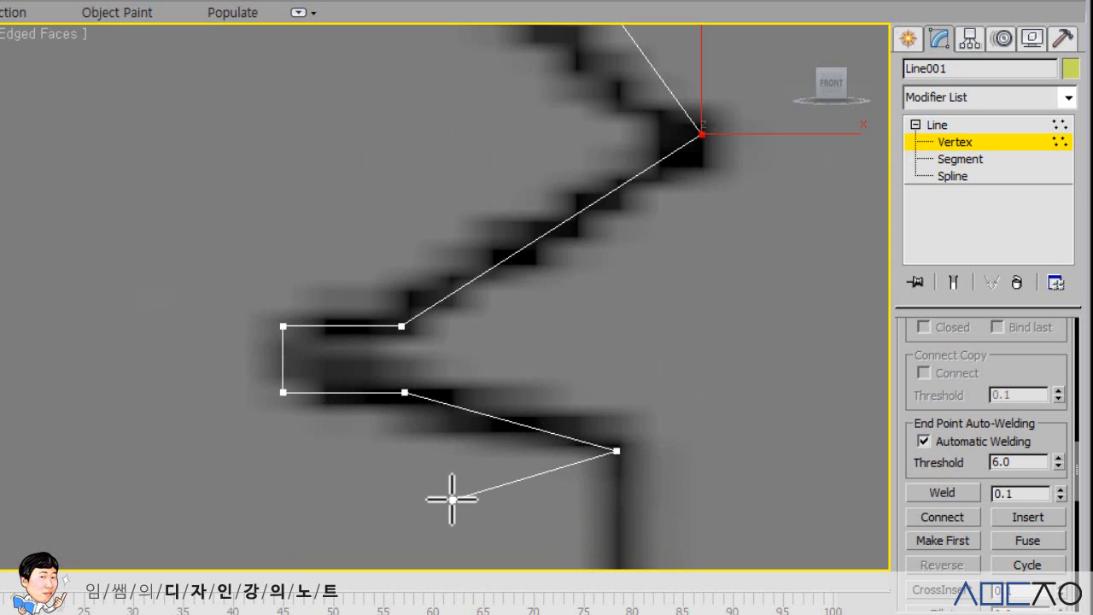
# Step: Extend the line straight down the pawn's left shaft edge to where the base starts to widen, and end Create Line
pyautogui.press('i')
pyautogui.press('i')
pyautogui.press('i')
pyautogui.press('i')
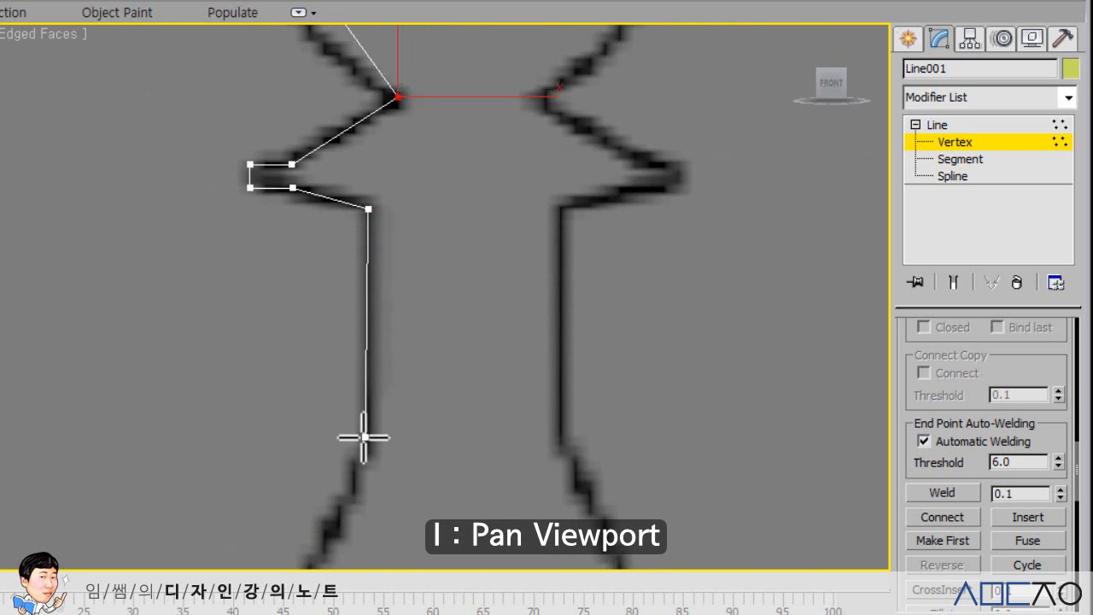
pyautogui.press('i')
pyautogui.press('i')
pyautogui.press('i')
pyautogui.press('i')
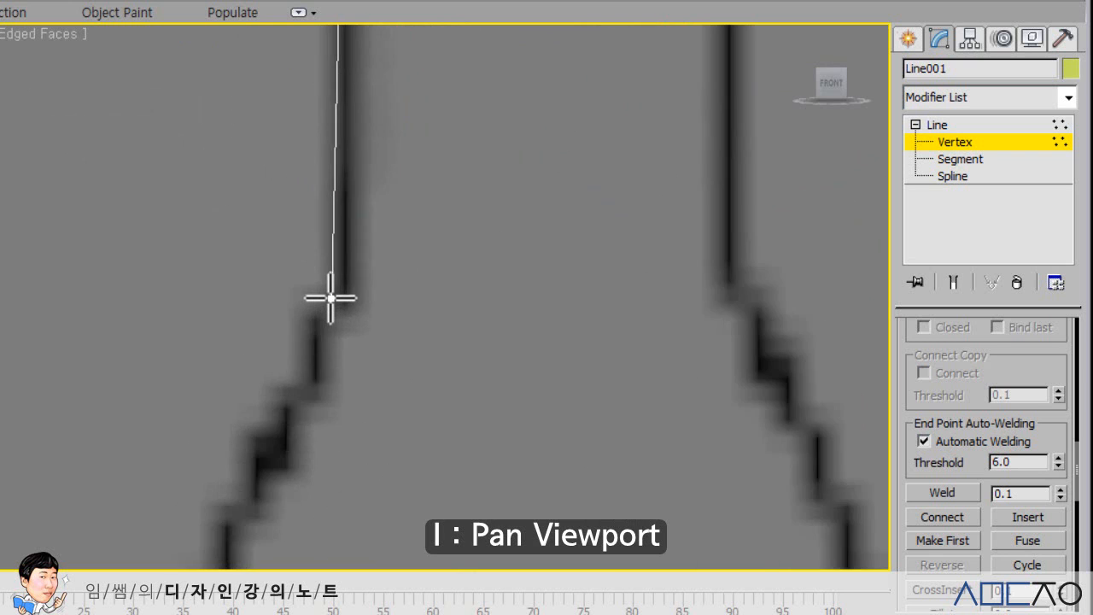
pyautogui.scroll(-5, 314, 225)
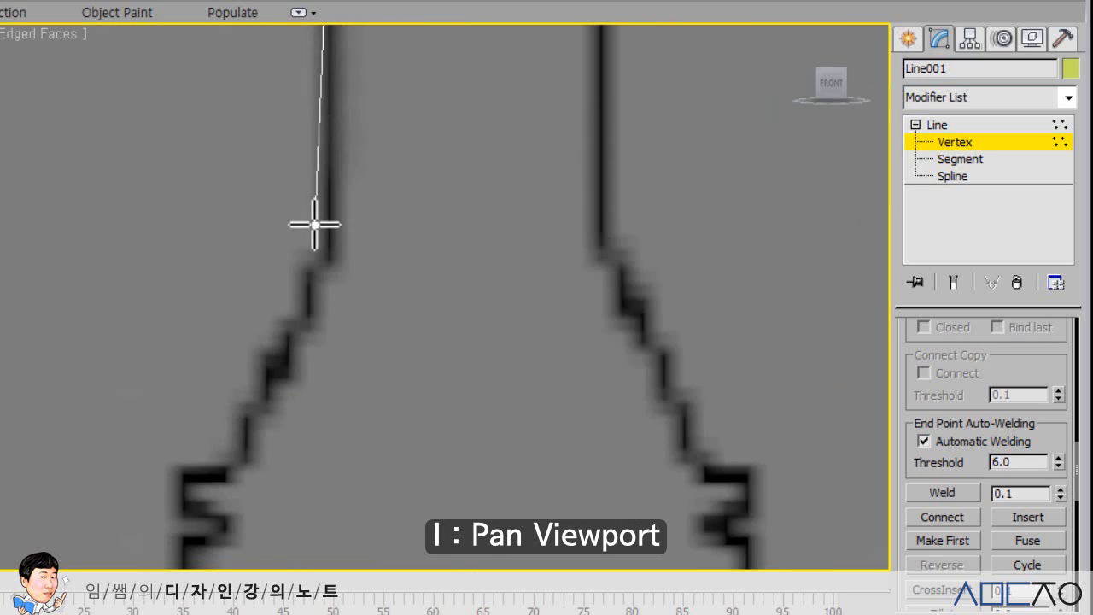
pyautogui.press('i')
pyautogui.press('i')
pyautogui.scroll(1, 341, 297)
pyautogui.scroll(2, 342, 297)
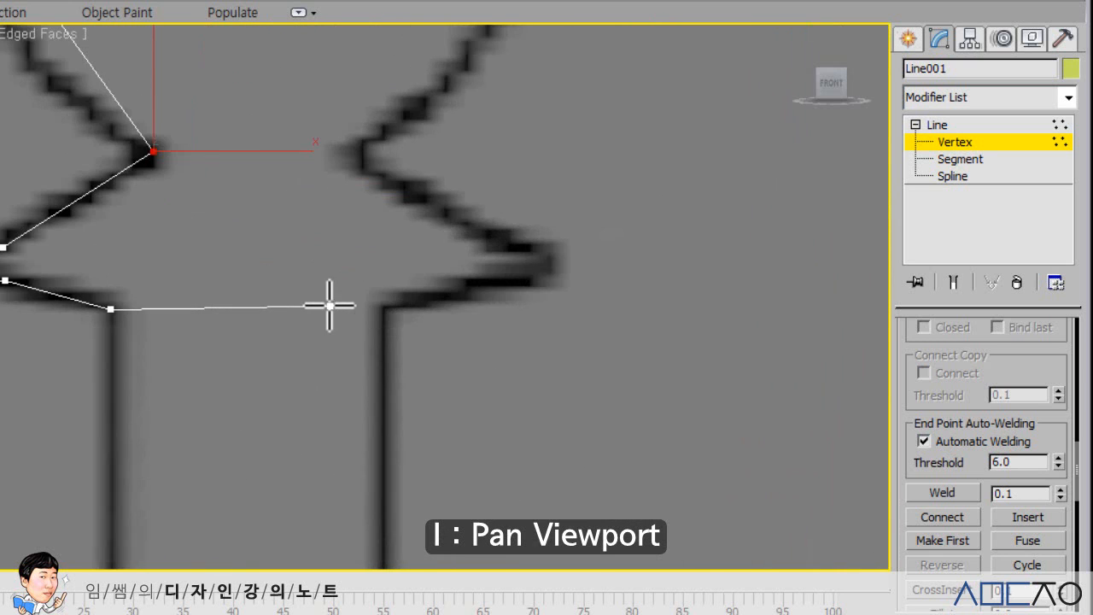
pyautogui.scroll(-1, 159, 390)
pyautogui.press('i')
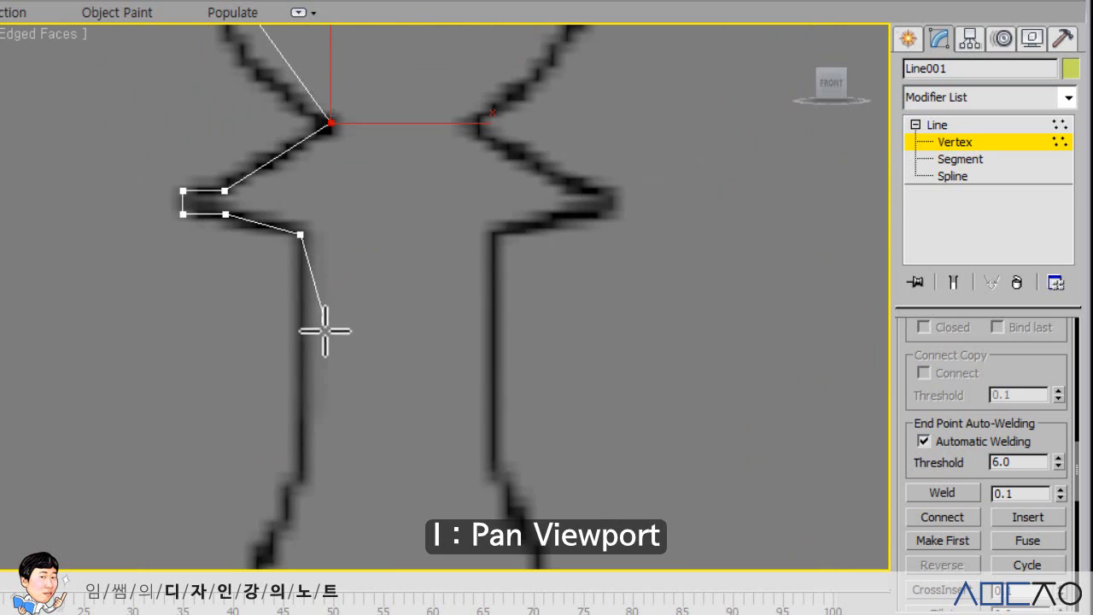
pyautogui.click(299, 472)
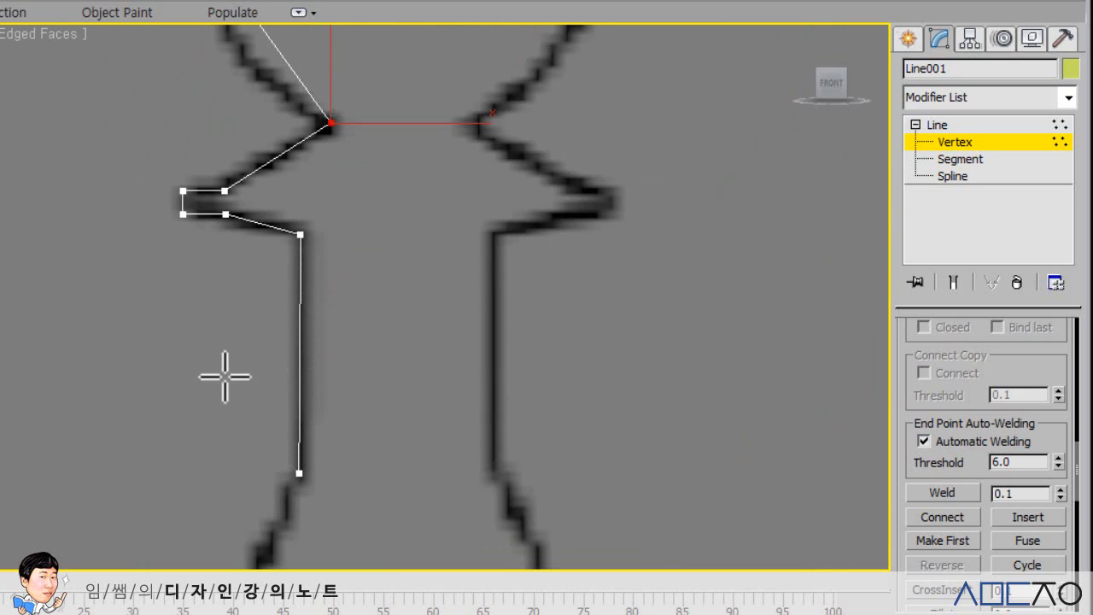
pyautogui.scroll(5, 286, 308)
pyautogui.scroll(-5, 295, 261)
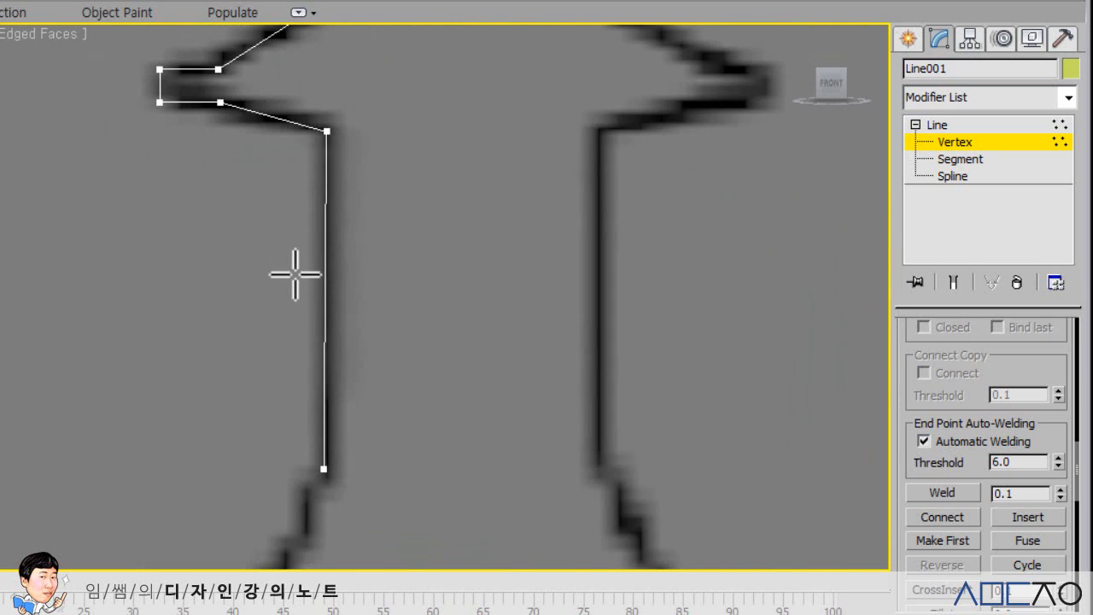
pyautogui.moveTo(1005, 380); pyautogui.dragTo(1016, 484)
pyautogui.scroll(3, 982, 444)
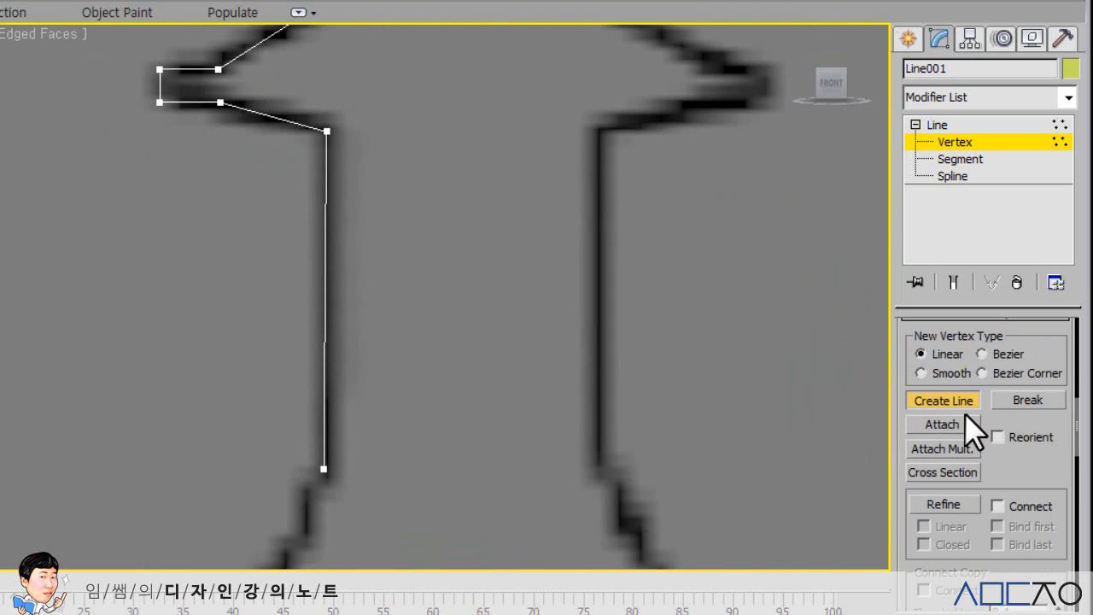
pyautogui.moveTo(359, 331); pyautogui.dragTo(362, 320, button='middle')
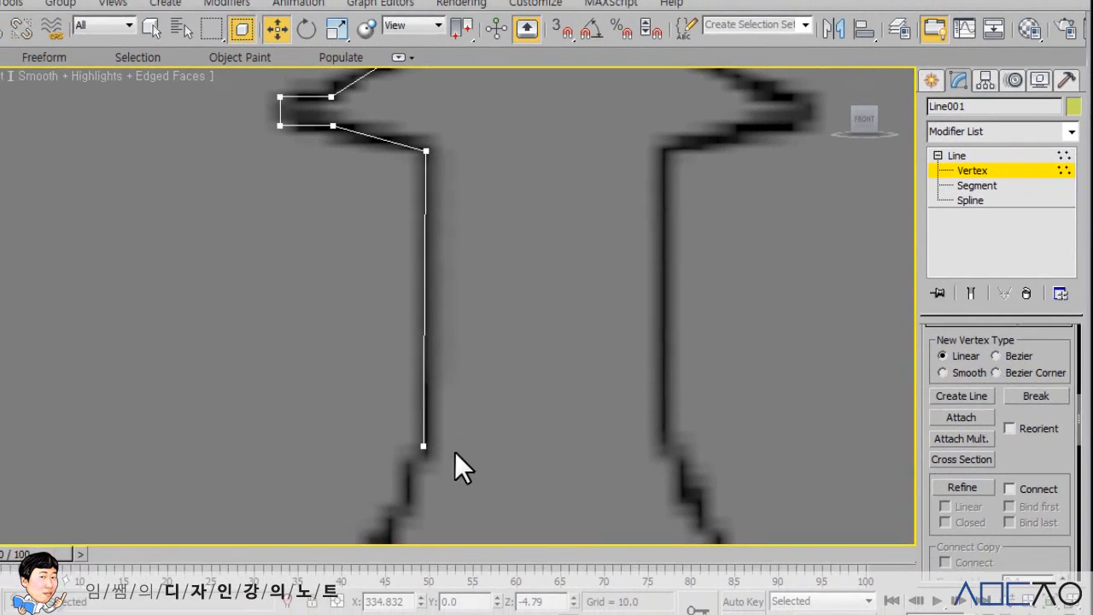
# Step: Align the two vertices of the pawn's left shaft edge vertically by scaling them together along the X axis around their shared center
pyautogui.moveTo(364, 463); pyautogui.dragTo(332, 118)
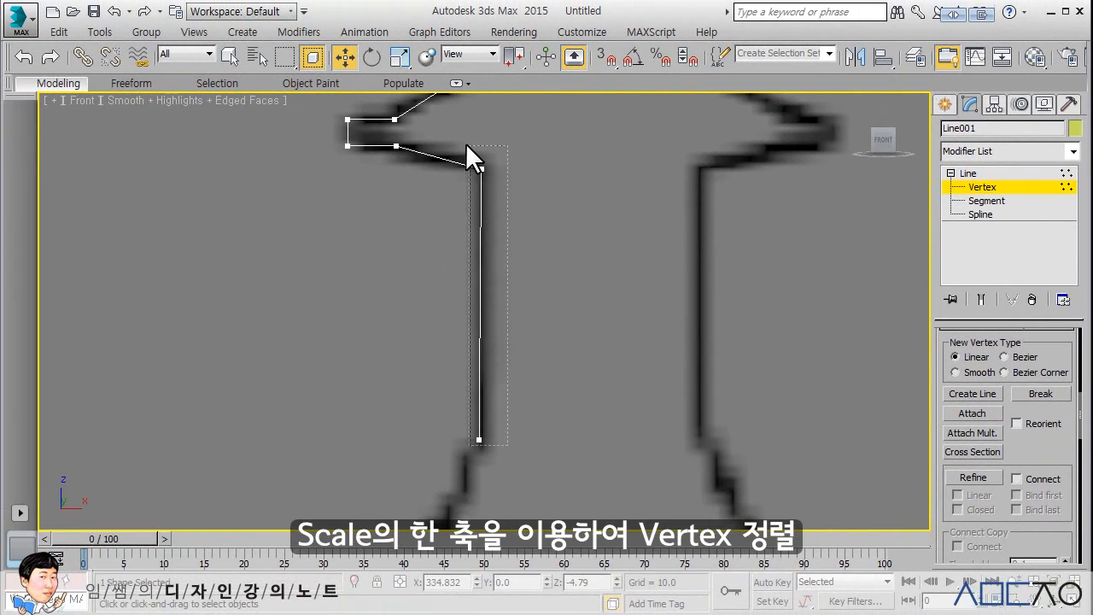
pyautogui.moveTo(465, 143); pyautogui.dragTo(462, 142)
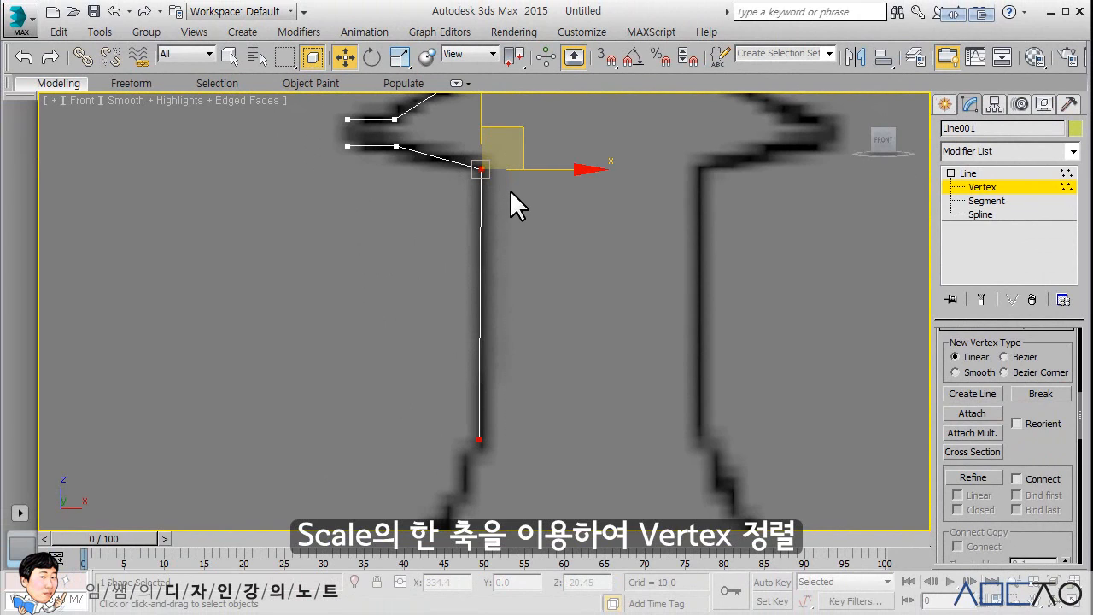
pyautogui.click(398, 55)
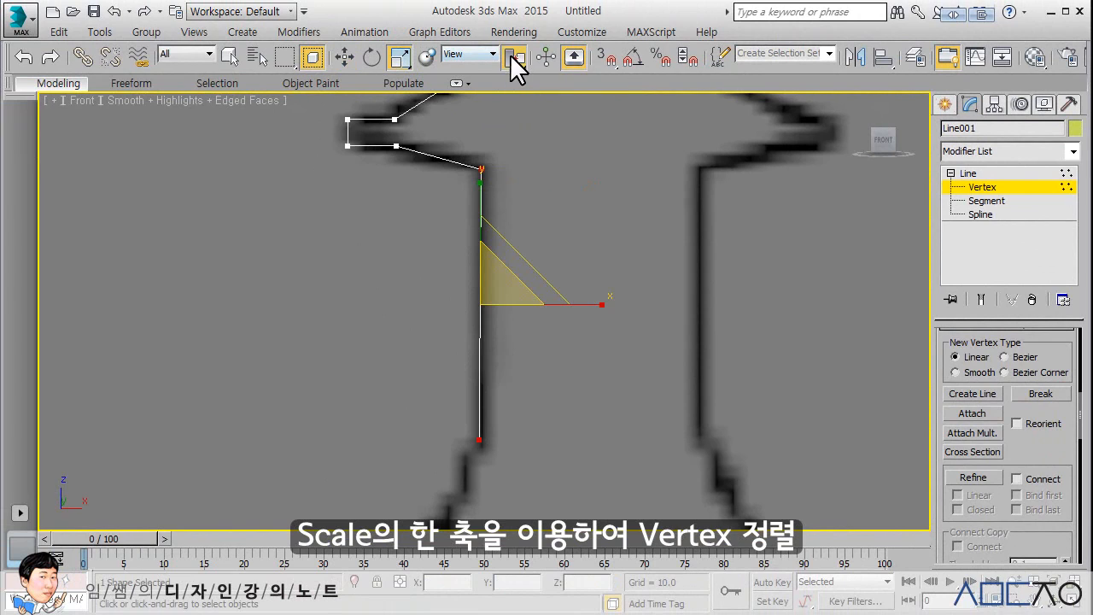
pyautogui.moveTo(510, 55); pyautogui.dragTo(509, 115)
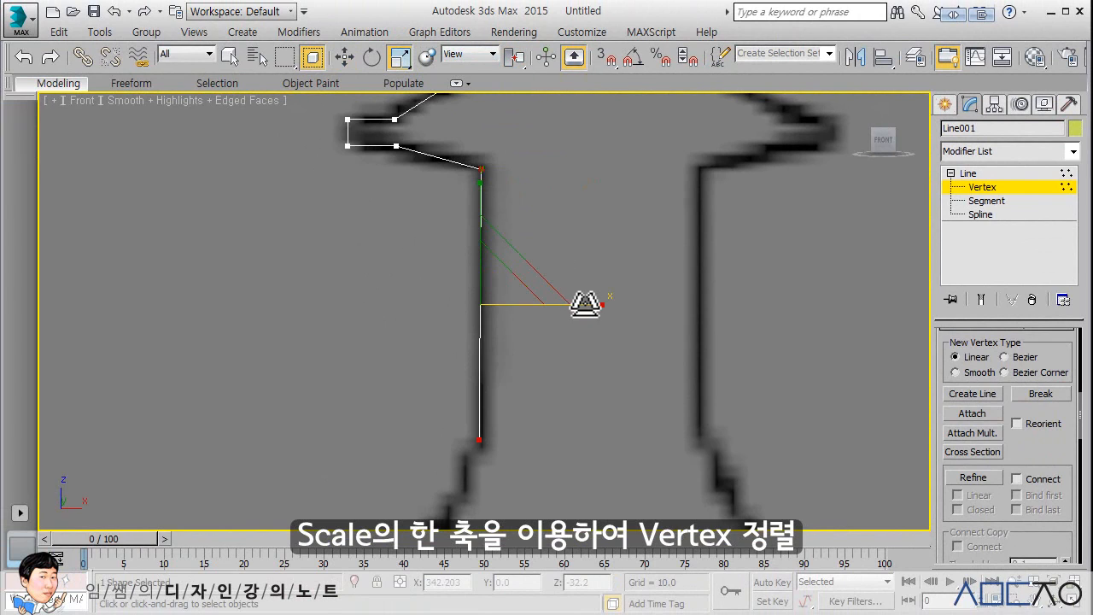
pyautogui.moveTo(586, 304); pyautogui.dragTo(190, 283)
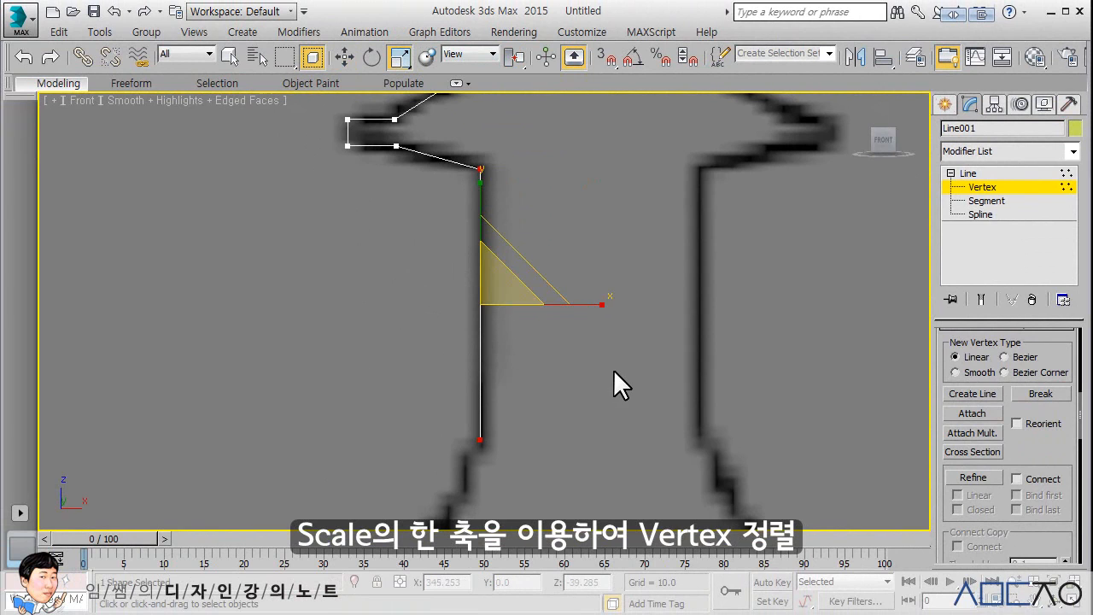
pyautogui.click(555, 382)
pyautogui.click(345, 57)
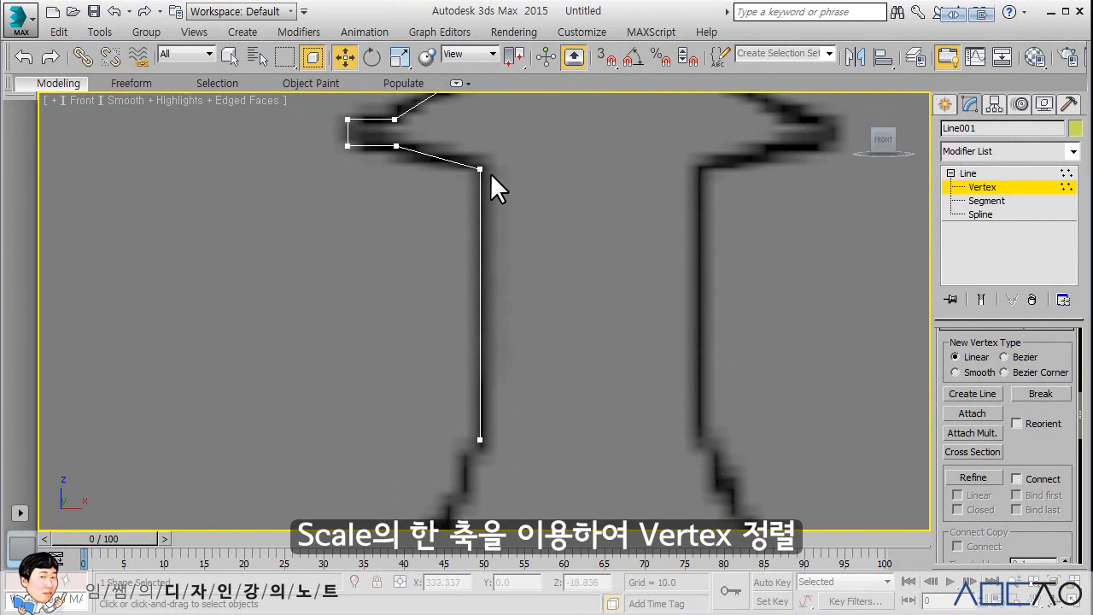
# Step: Check the X coordinates of the left shaft edge's upper and lower vertices, one vertex at a time
pyautogui.click(481, 169)
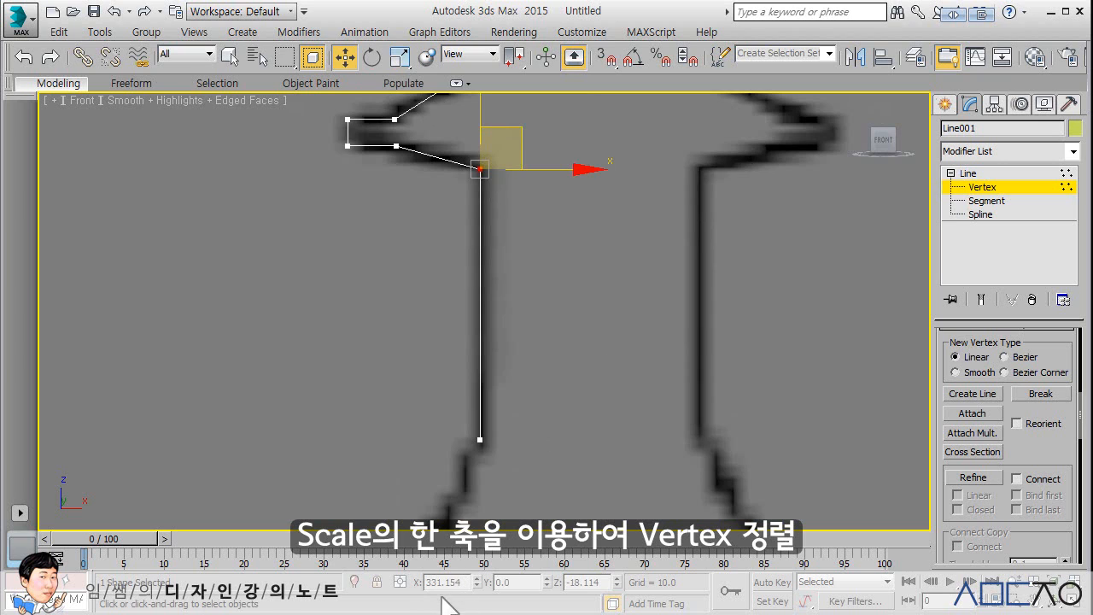
pyautogui.click(477, 440)
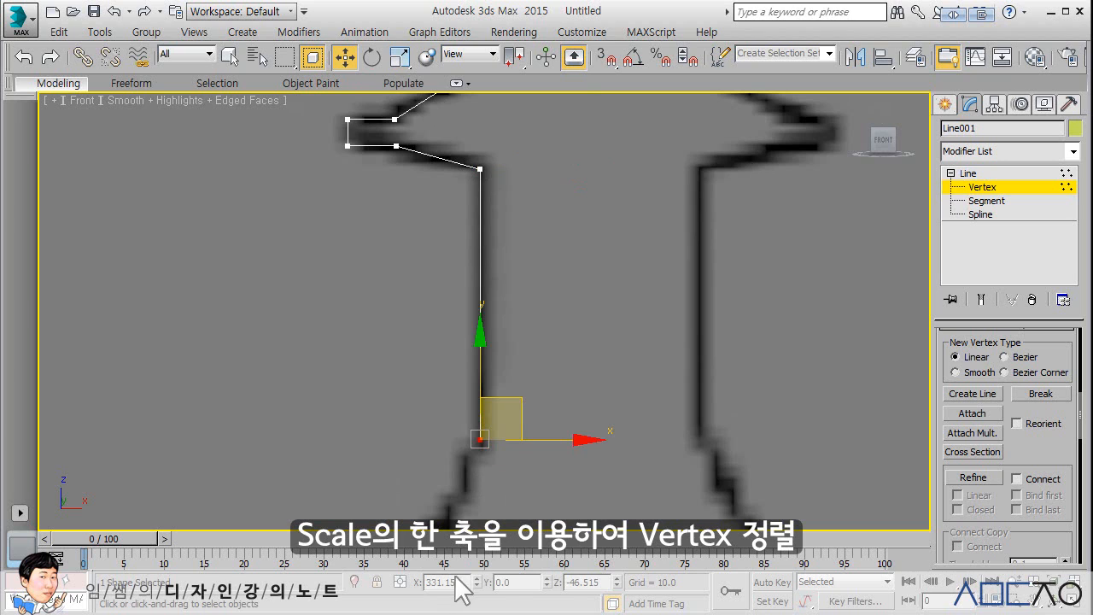
pyautogui.moveTo(530, 464); pyautogui.dragTo(452, 125)
pyautogui.click(400, 57)
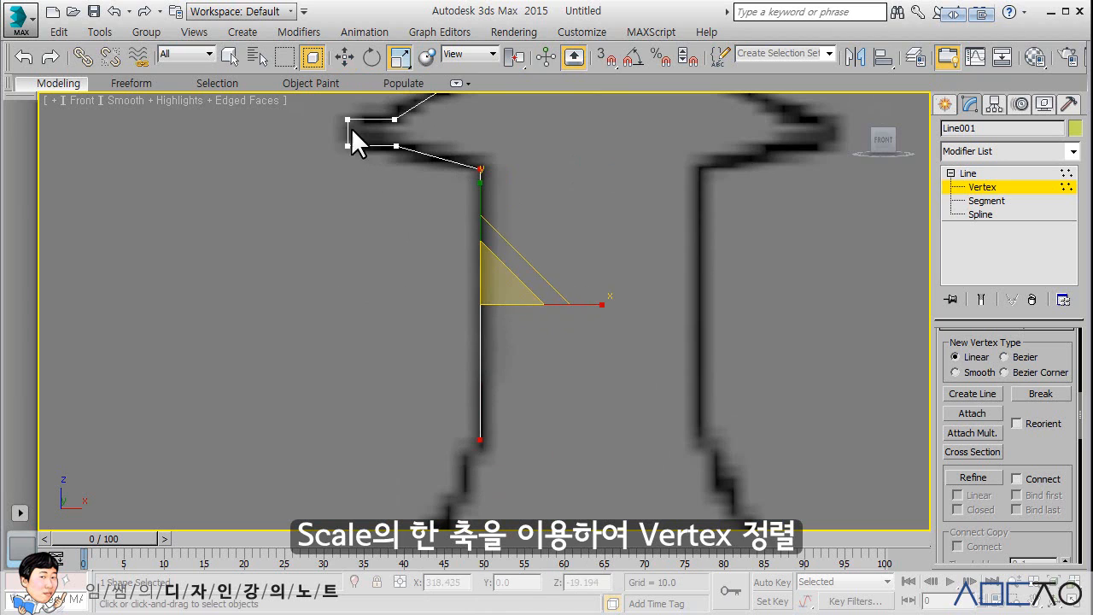
pyautogui.click(345, 57)
pyautogui.click(479, 170)
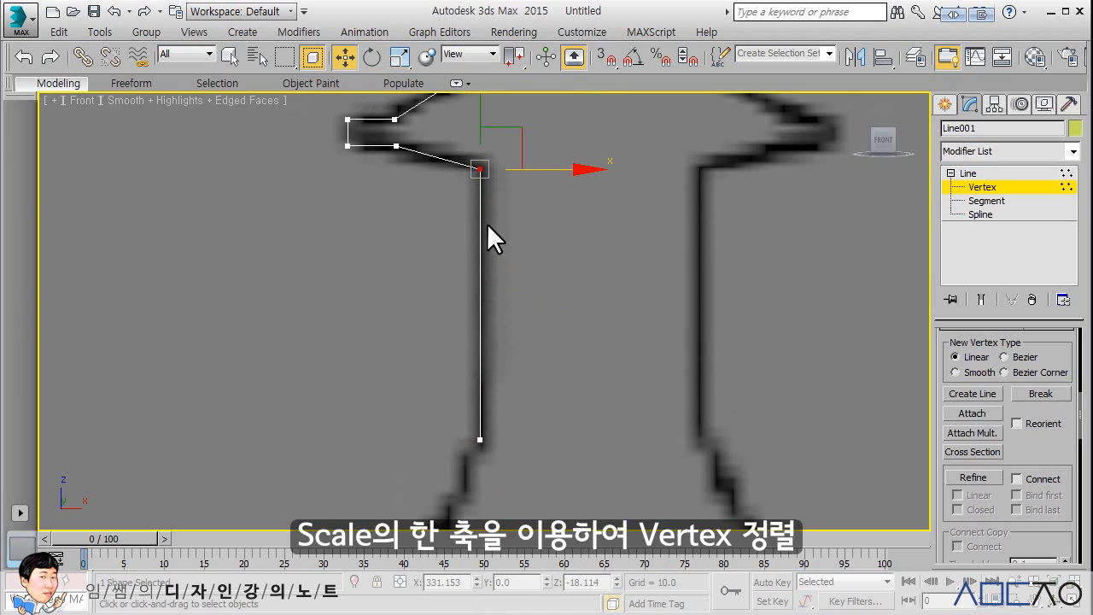
pyautogui.click(481, 439)
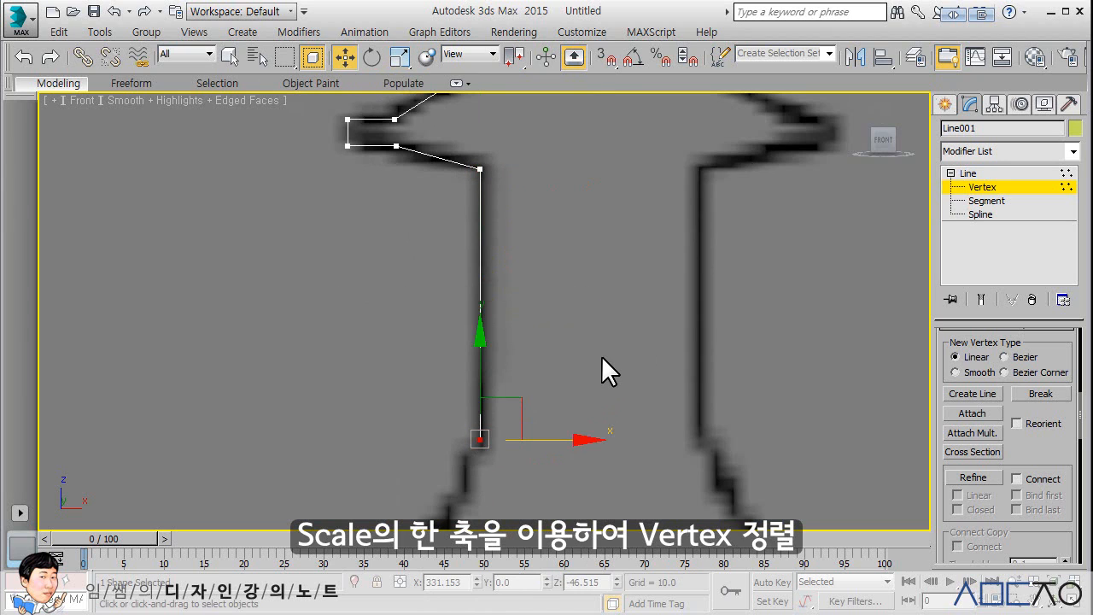
# Step: With Automatic Welding on, use Create Line to extend the shaft's lower vertex down the slope and out to the base ring's upper outer corner
pyautogui.moveTo(592, 352); pyautogui.dragTo(585, 310, button='middle')
pyautogui.scroll(-5, 589, 349)
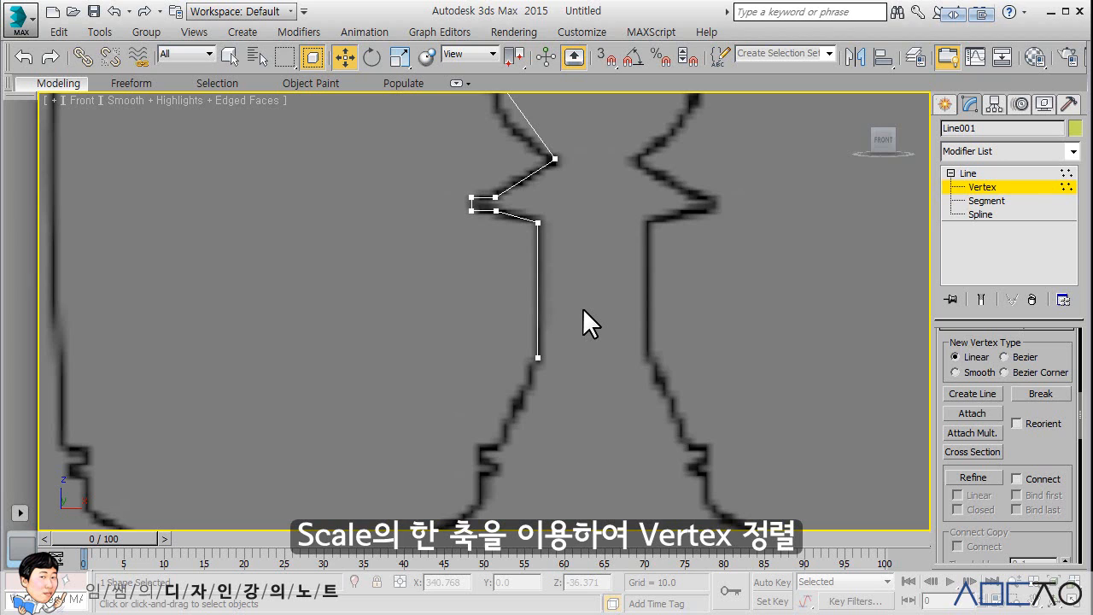
pyautogui.moveTo(573, 359); pyautogui.dragTo(599, 316, button='middle')
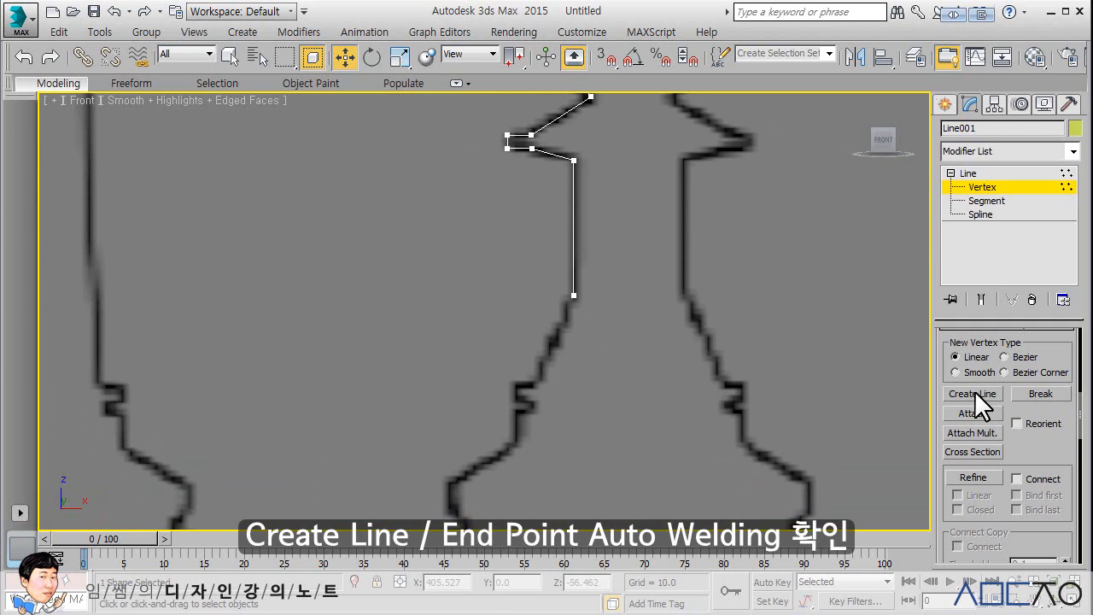
pyautogui.scroll(-5, 961, 422)
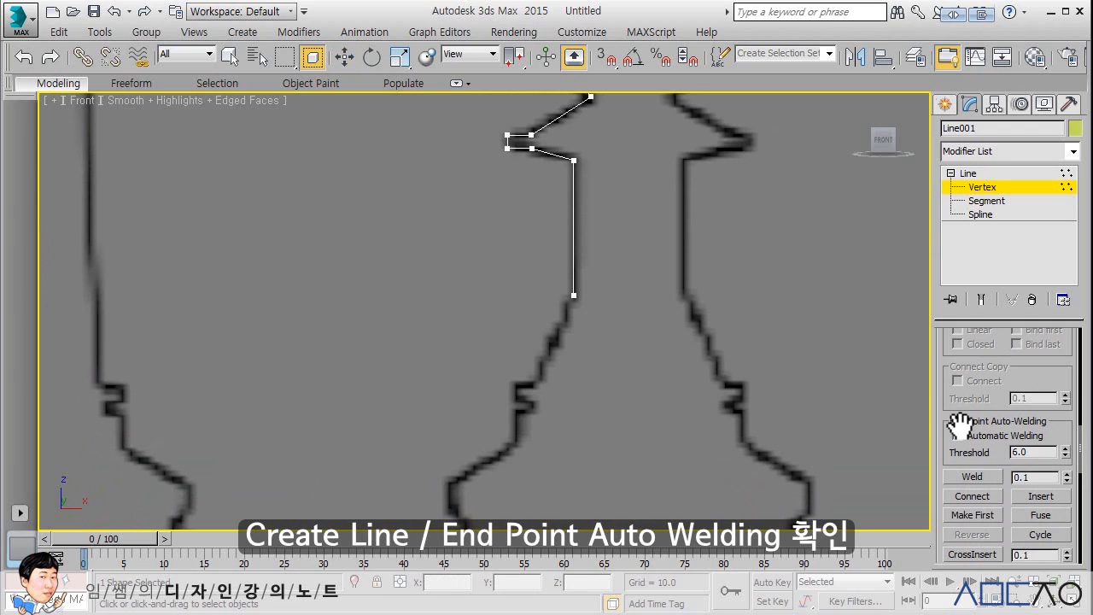
pyautogui.click(957, 435)
pyautogui.scroll(2, 629, 354)
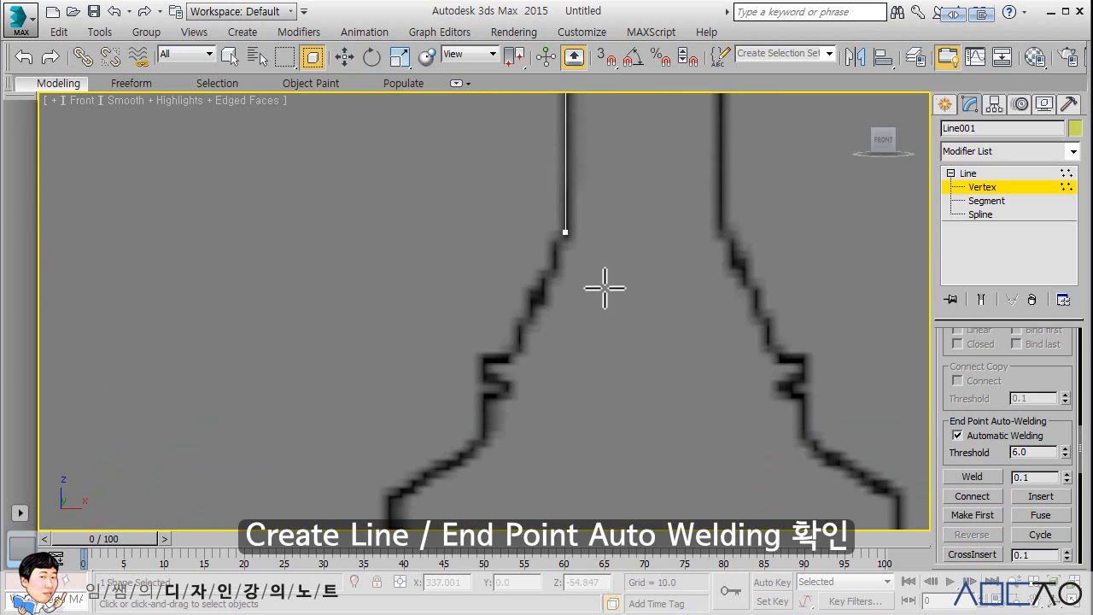
pyautogui.click(566, 232)
pyautogui.click(511, 356)
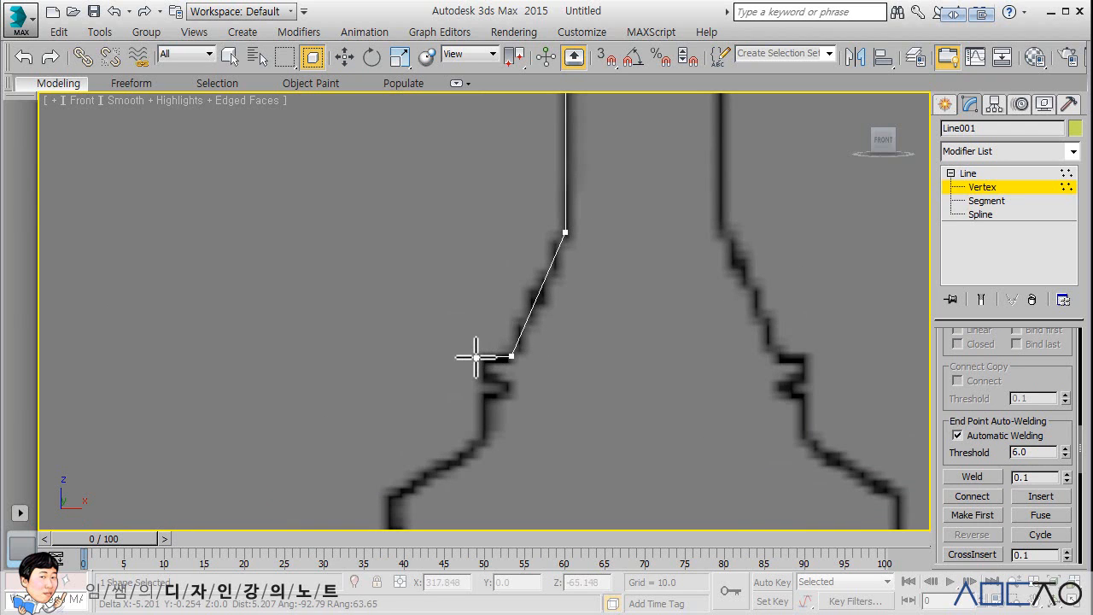
pyautogui.click(482, 356)
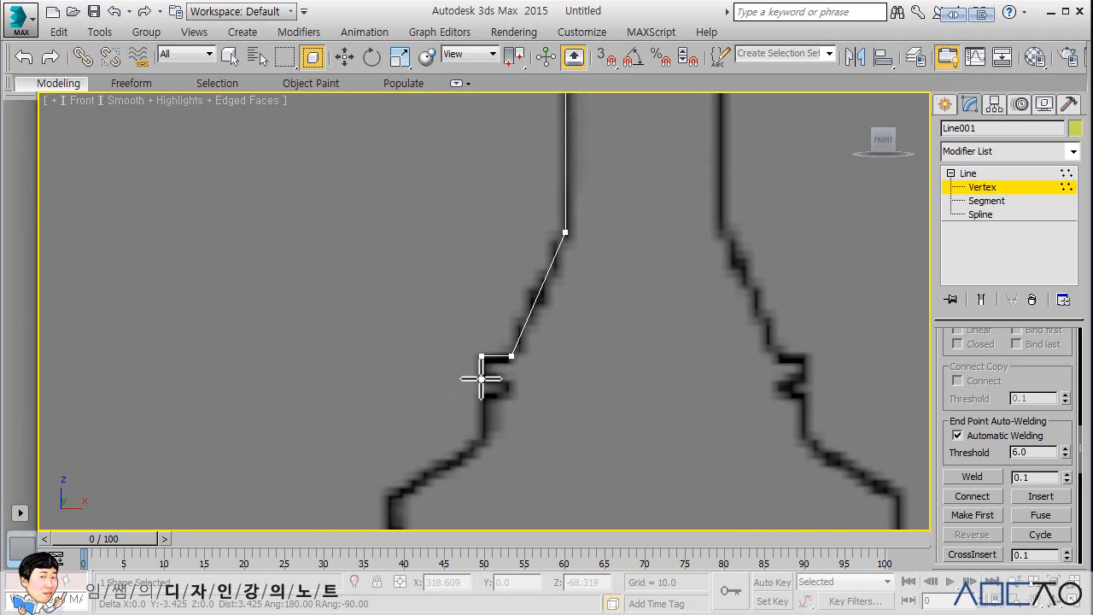
# Step: Trace the ring's stepped notch with horizontal and vertical segments, and continue down and outward to the upper corner of the wide base
pyautogui.scroll(2, 481, 376)
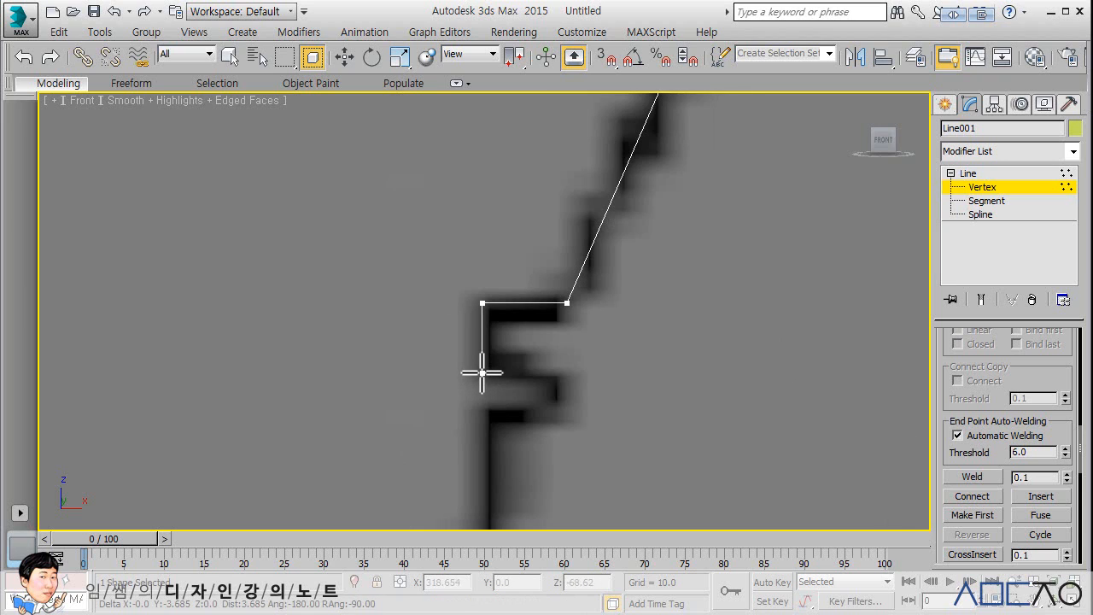
pyautogui.click(482, 373)
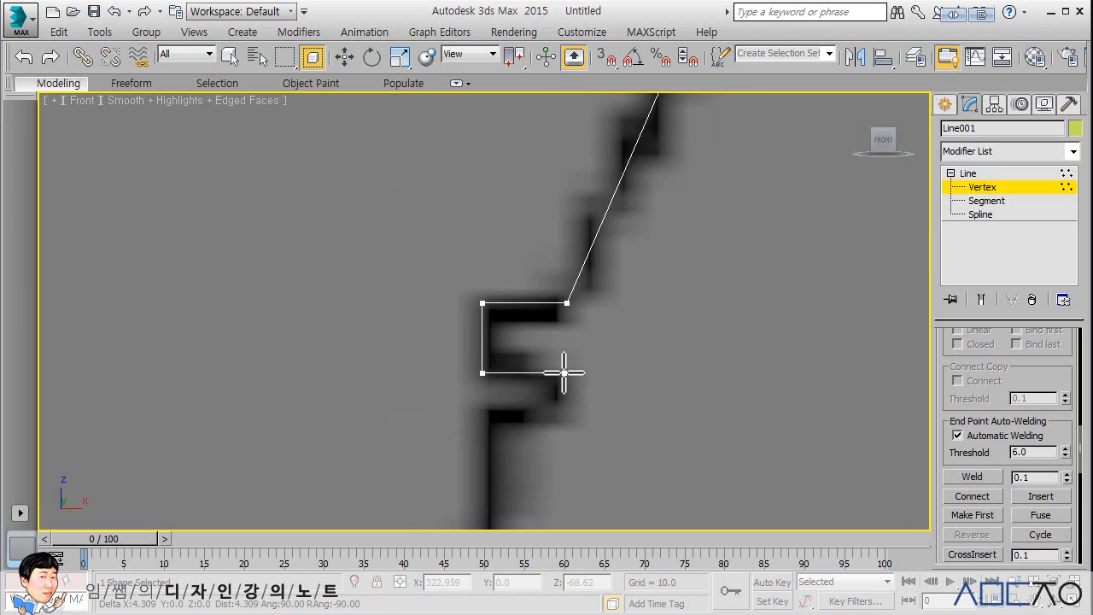
pyautogui.click(564, 372)
pyautogui.click(564, 422)
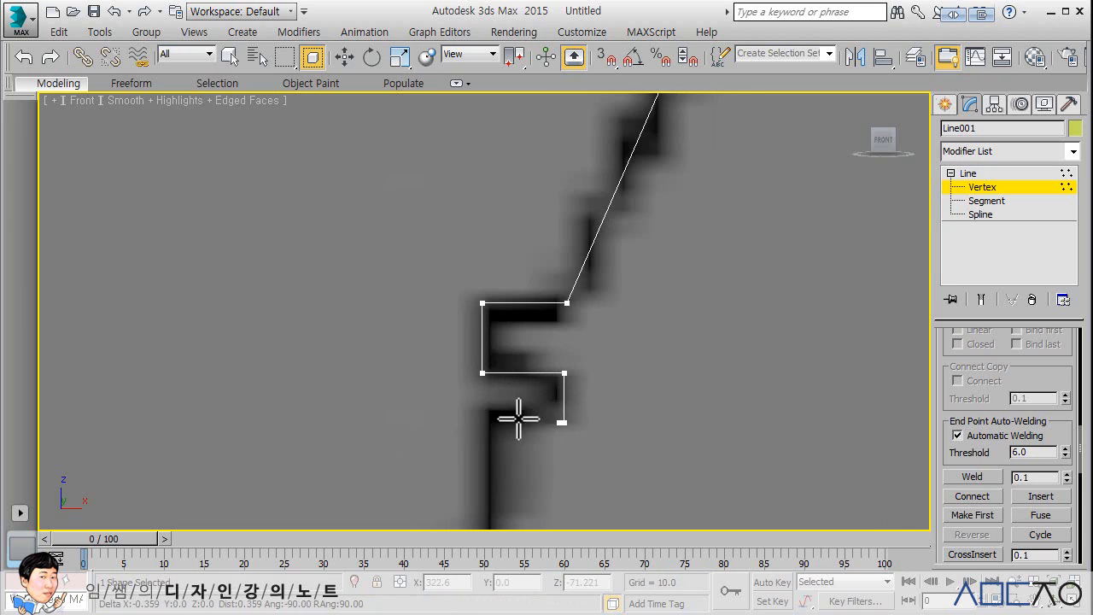
pyautogui.click(486, 422)
pyautogui.scroll(-5, 515, 384)
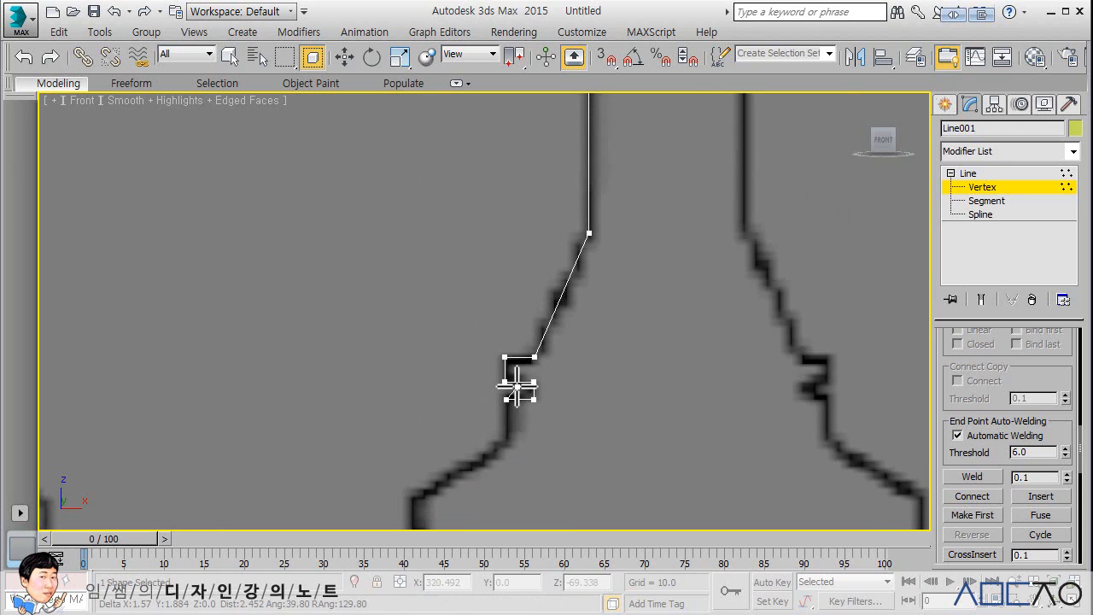
pyautogui.click(506, 442)
pyautogui.click(417, 502)
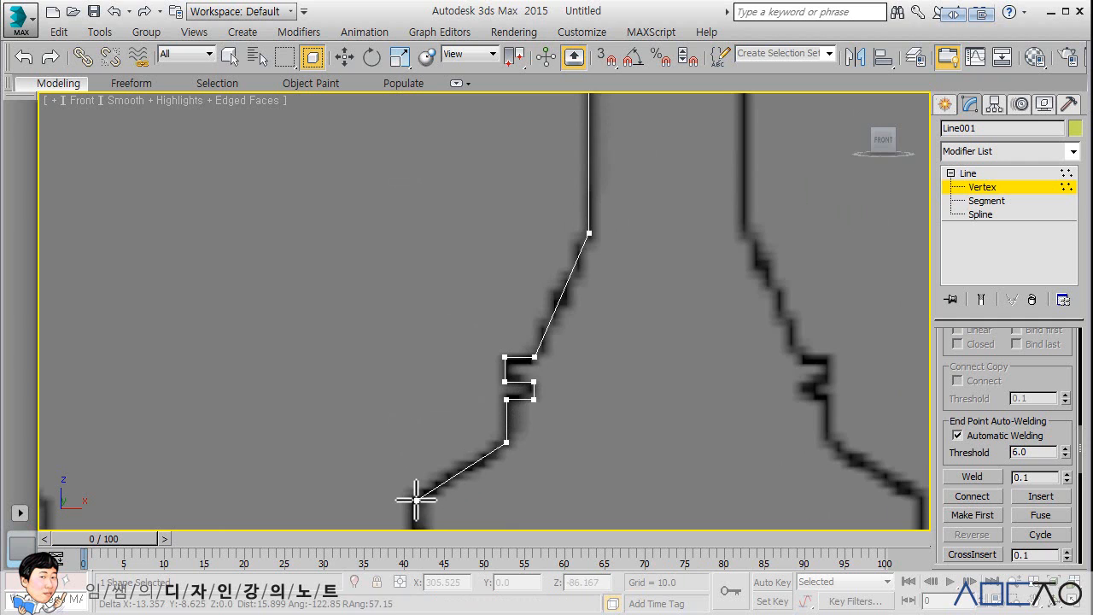
# Step: Trace the wide base's left contour through its inner notch and outer rim down to the pawn's bottom left corner
pyautogui.scroll(-5, 416, 498)
pyautogui.moveTo(425, 493); pyautogui.dragTo(481, 325, button='middle')
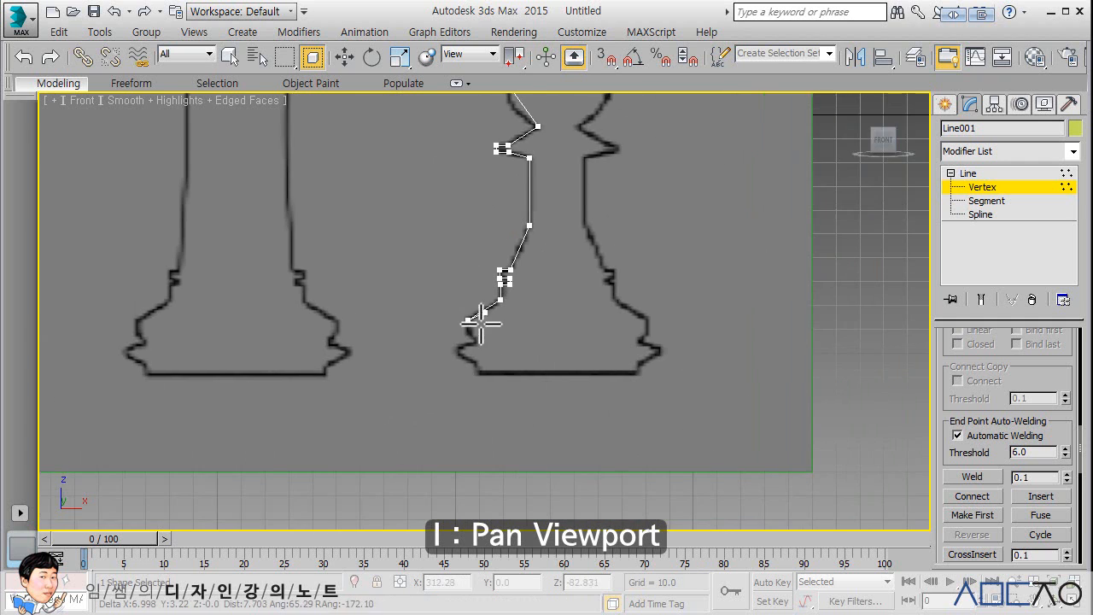
pyautogui.scroll(8, 463, 347)
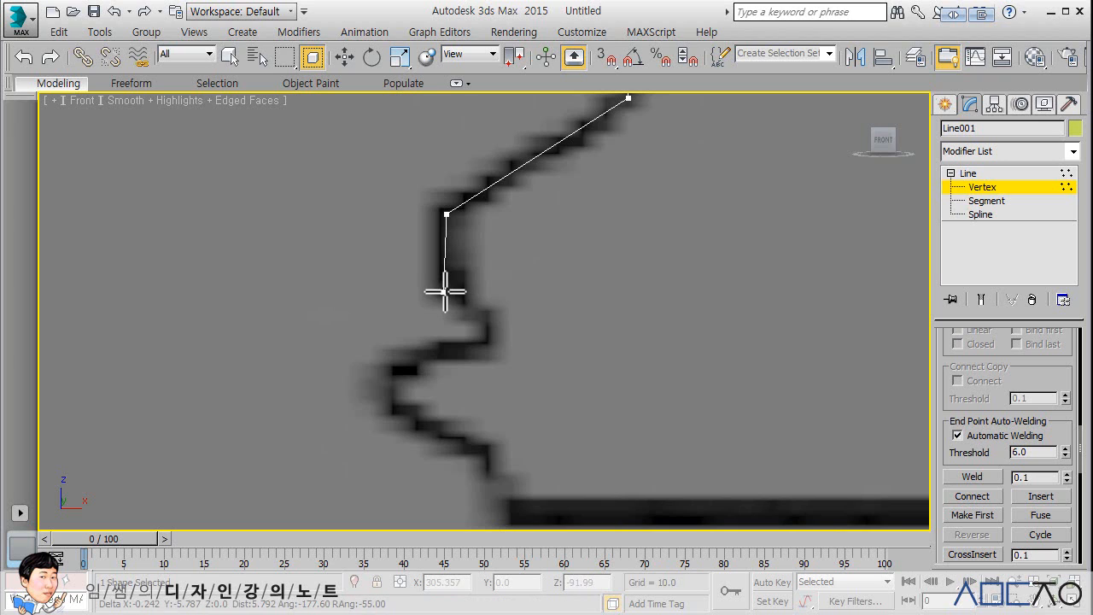
pyautogui.click(444, 292)
pyautogui.click(484, 319)
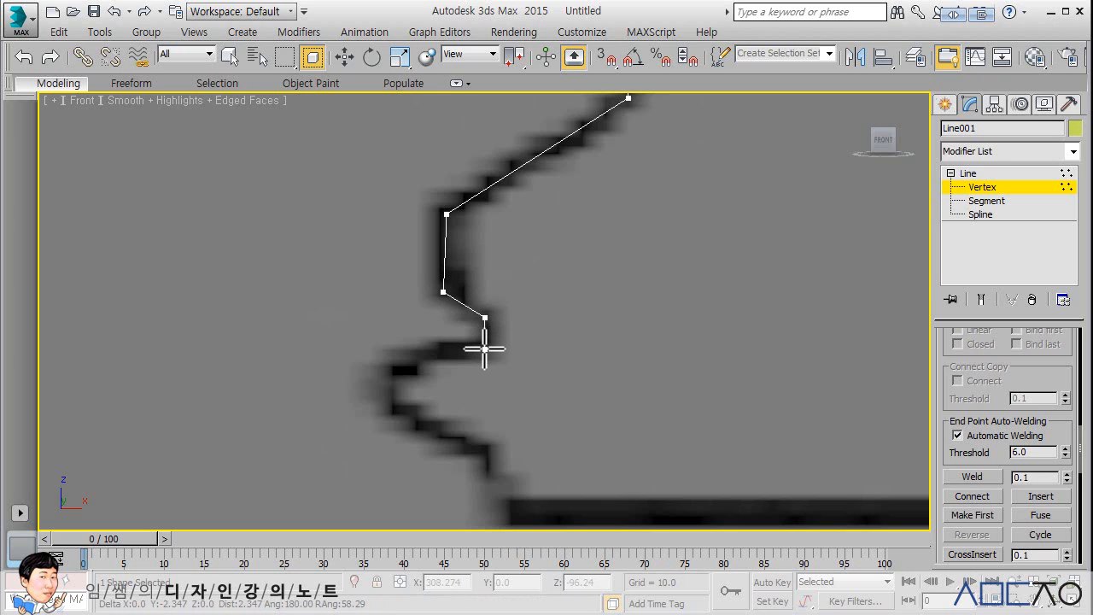
pyautogui.click(484, 348)
pyautogui.click(394, 376)
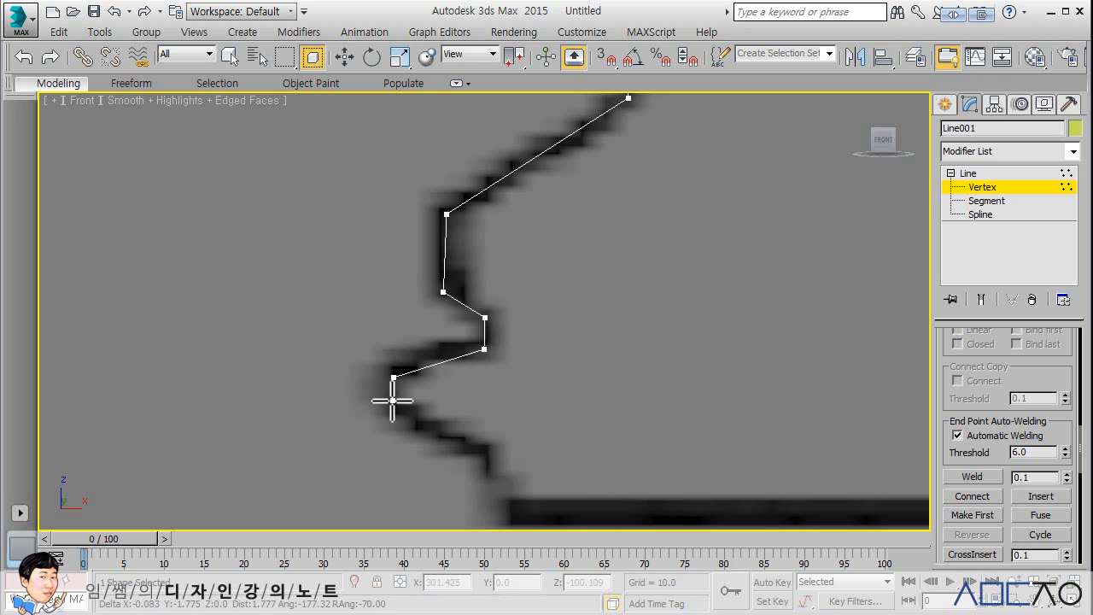
pyautogui.click(395, 412)
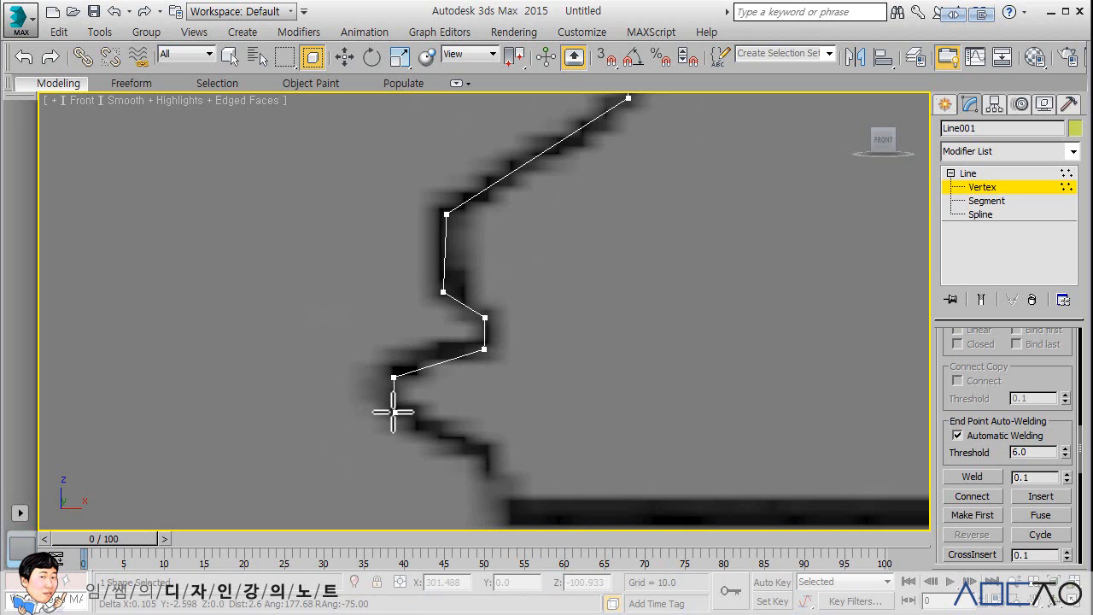
pyautogui.click(488, 453)
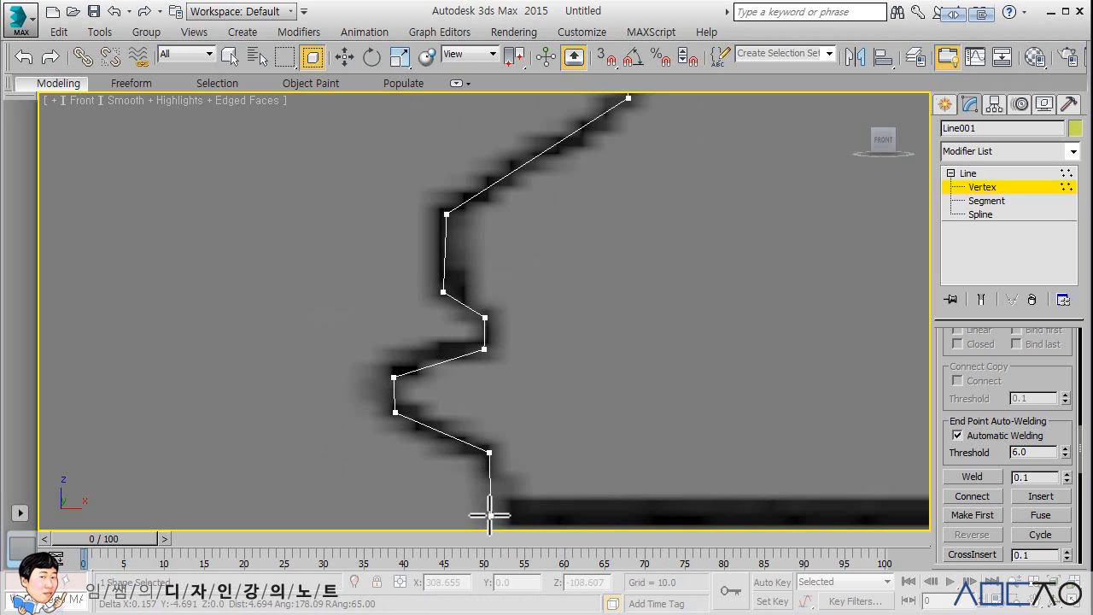
pyautogui.click(487, 514)
# Step: Draw the pawn's bottom edge horizontally from the left corner to past the middle of the base, and end the line
pyautogui.scroll(-3, 552, 462)
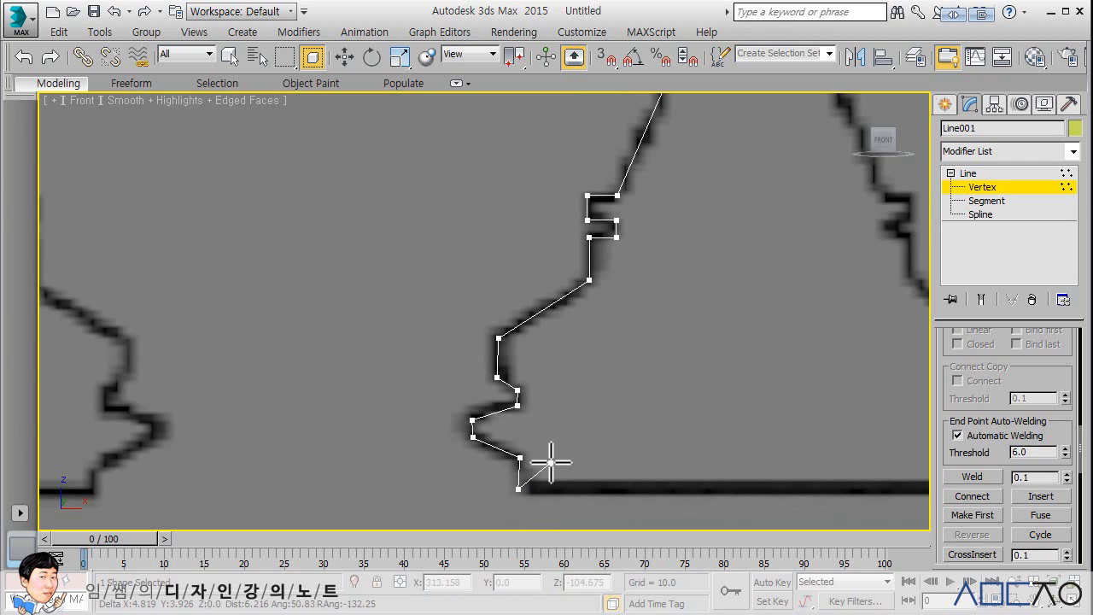
pyautogui.click(829, 489)
pyautogui.rightClick(722, 398)
# Step: Draw a straight vertical center line from the vertex at the top of the pawn's head to below the bottom edge, and end the line
pyautogui.moveTo(676, 373); pyautogui.dragTo(579, 354, button='middle')
pyautogui.scroll(-4, 579, 354)
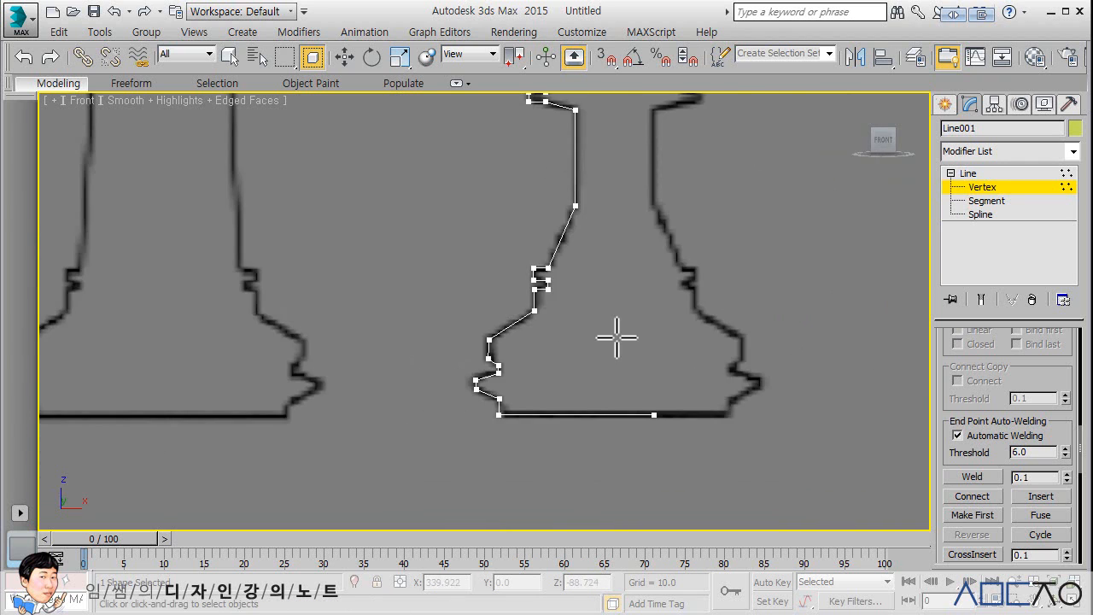
pyautogui.moveTo(619, 317); pyautogui.dragTo(573, 392, button='middle')
pyautogui.scroll(-2, 570, 395)
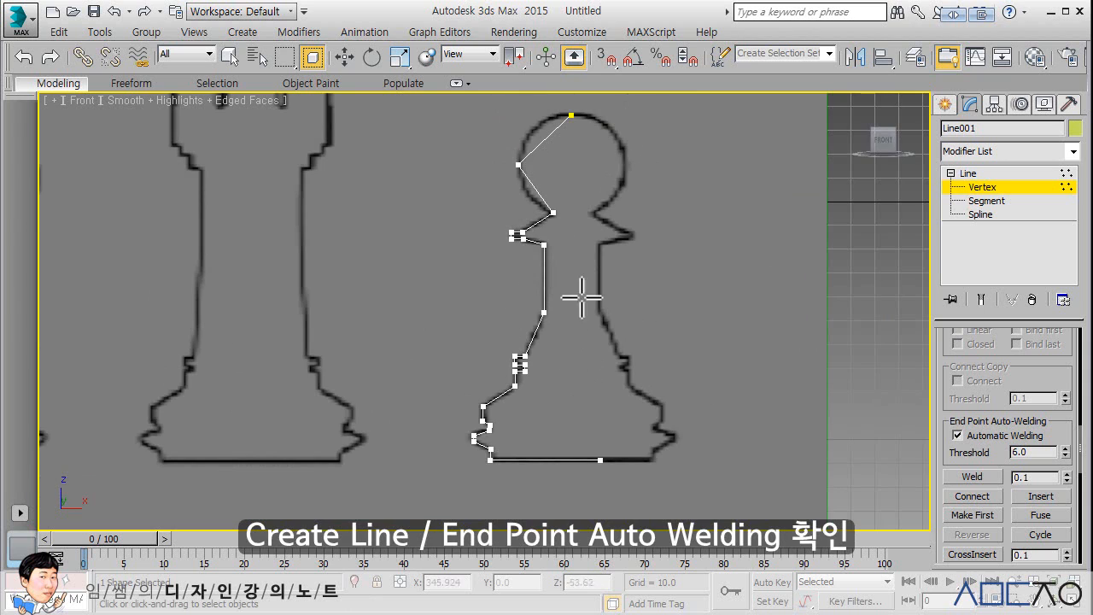
pyautogui.click(570, 113)
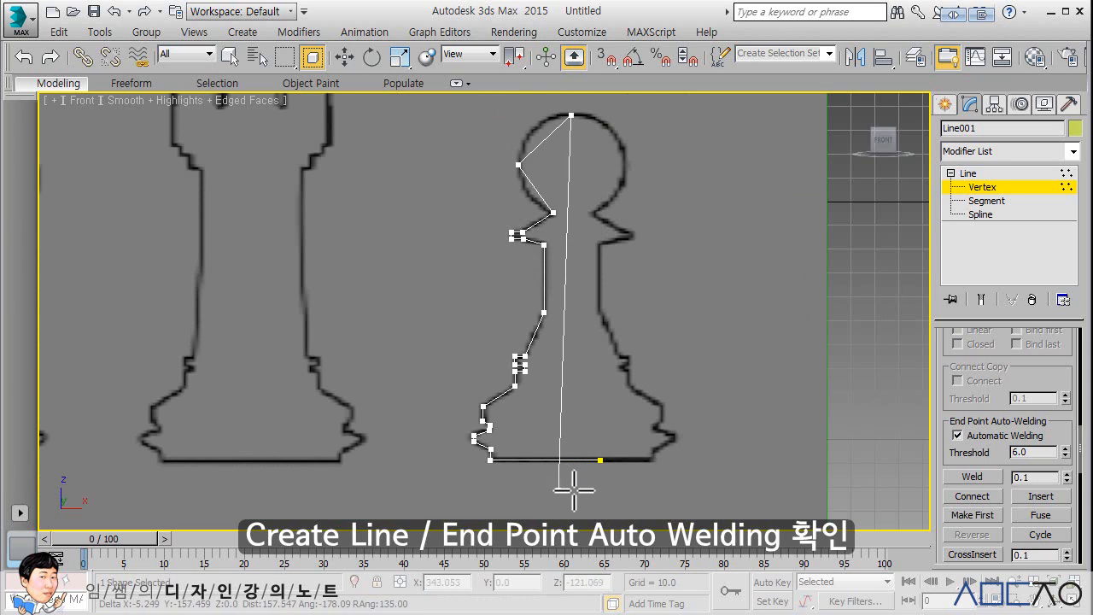
pyautogui.scroll(6, 568, 473)
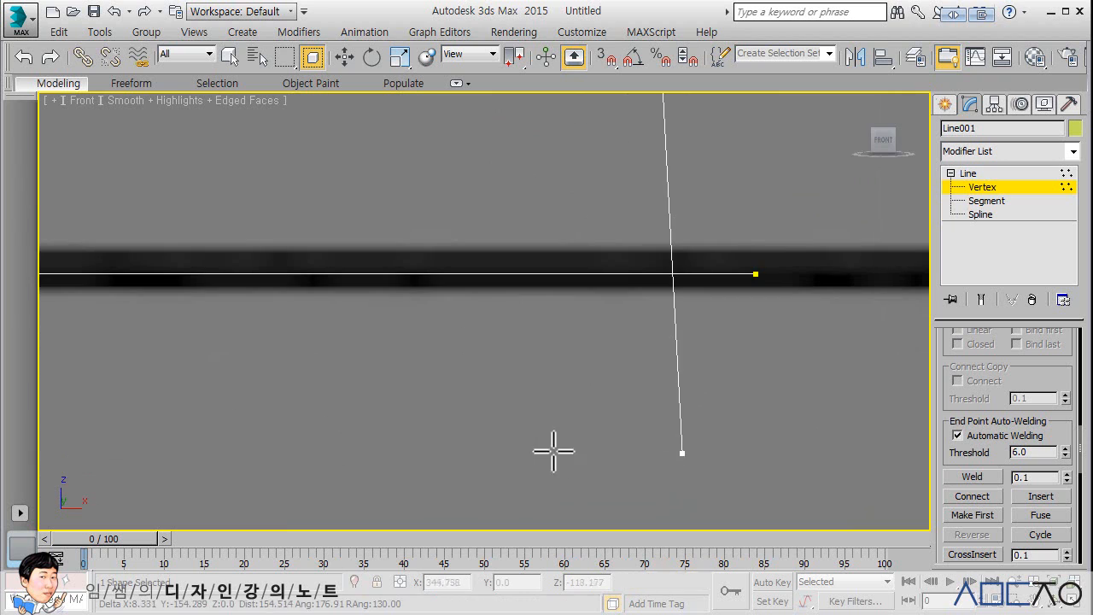
pyautogui.scroll(-2, 573, 446)
pyautogui.scroll(-5, 572, 443)
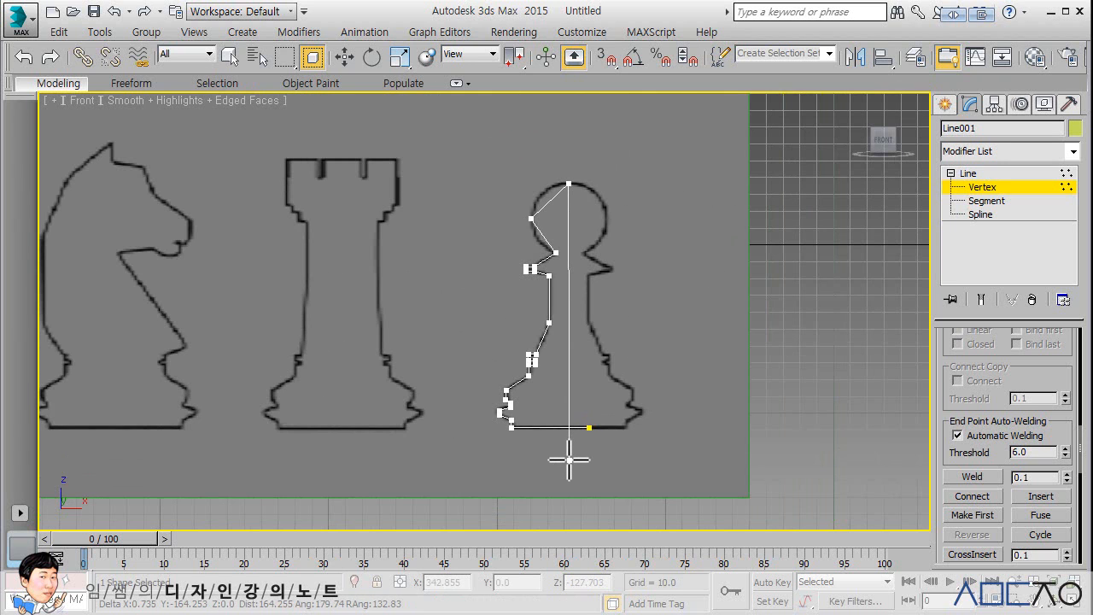
pyautogui.click(568, 461)
pyautogui.rightClick(630, 378)
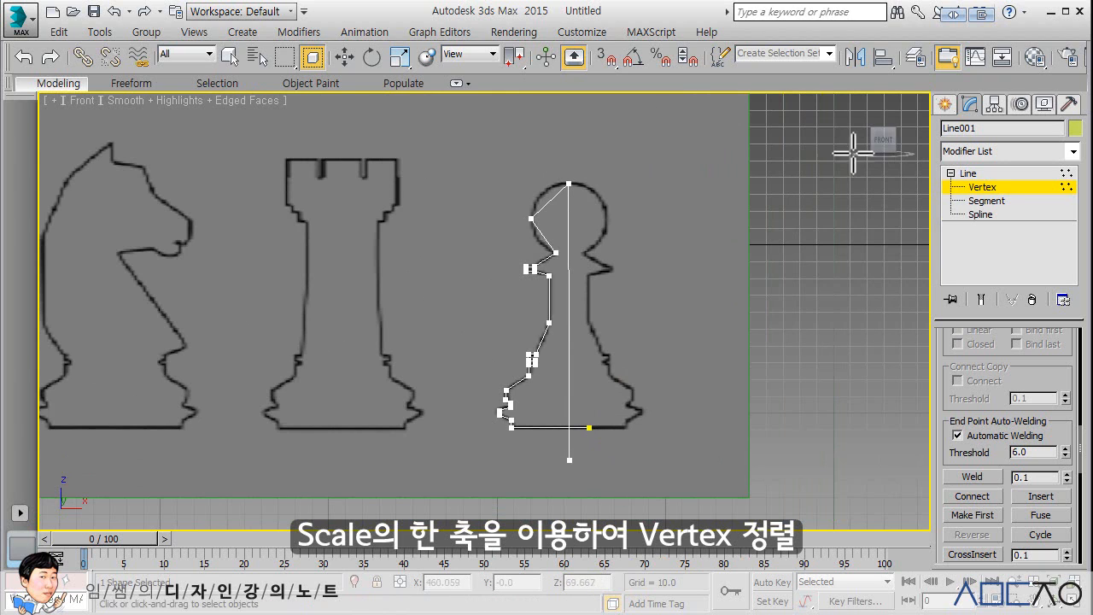
# Step: Straighten the pawn's center line at segment level by scaling it flat along the X axis
pyautogui.click(977, 201)
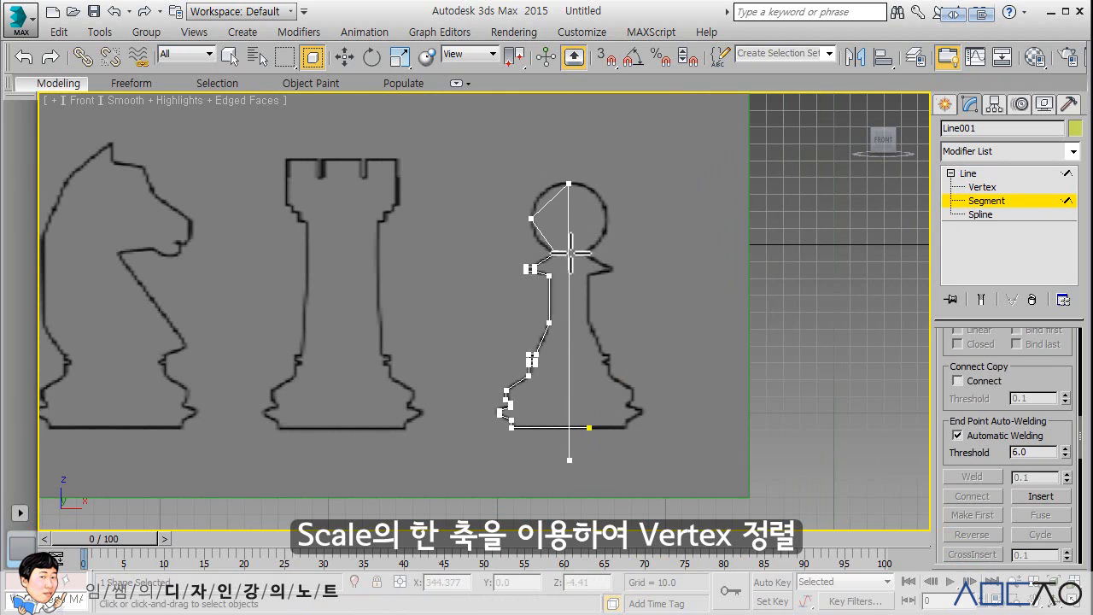
pyautogui.scroll(5, 978, 346)
pyautogui.press('w')
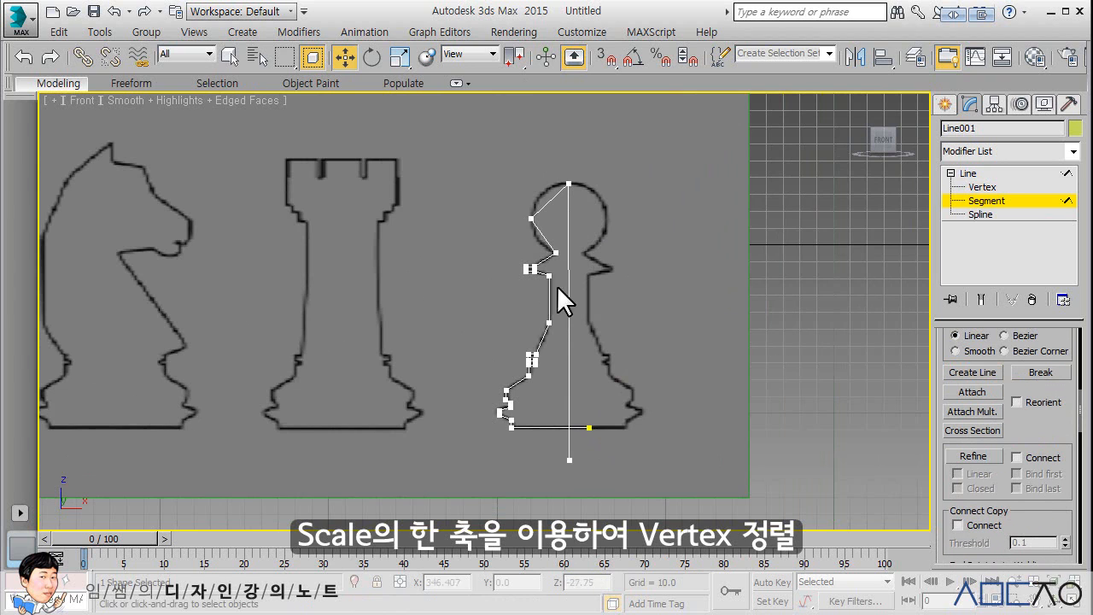
pyautogui.click(568, 297)
pyautogui.click(394, 60)
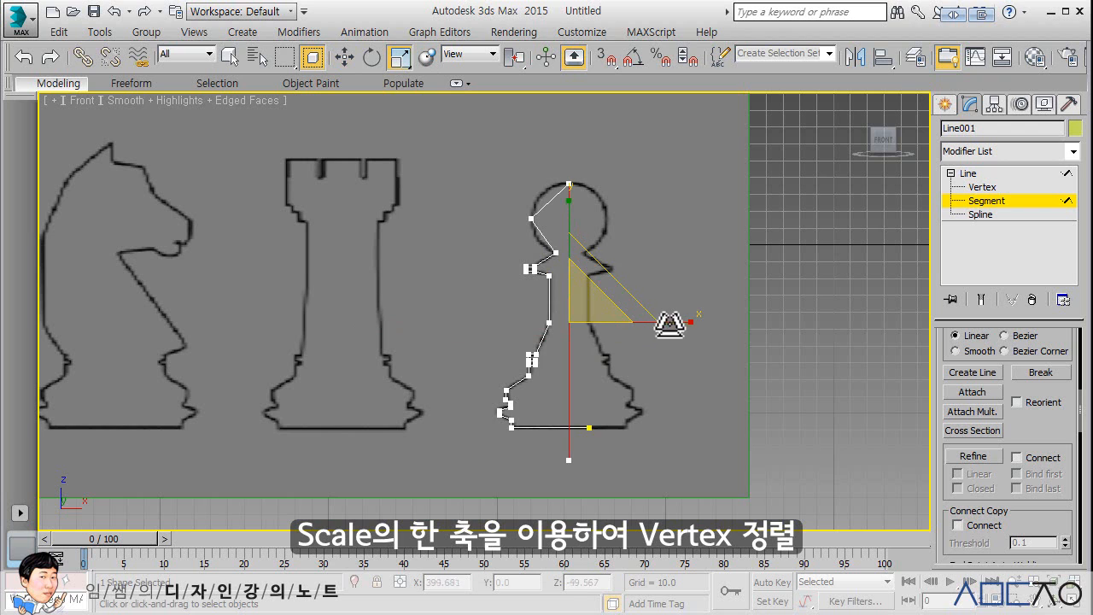
pyautogui.moveTo(679, 322); pyautogui.dragTo(408, 322)
pyautogui.moveTo(678, 322); pyautogui.dragTo(579, 323)
pyautogui.click(616, 371)
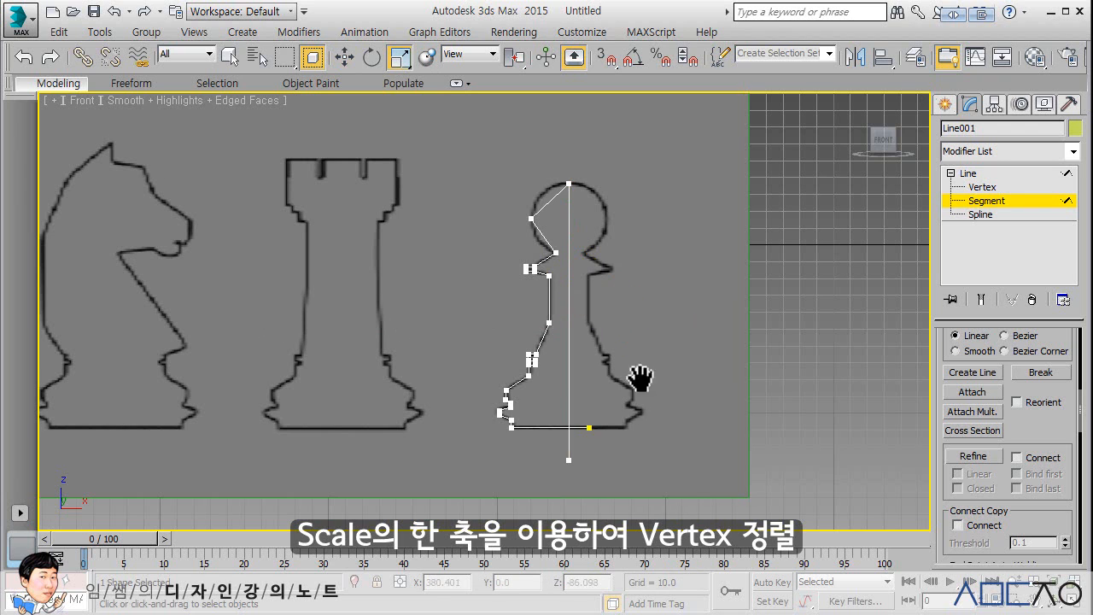
# Step: Make the base's upper outer segment exactly vertical by scaling it along the X axis
pyautogui.moveTo(641, 378); pyautogui.dragTo(666, 334, button='middle')
pyautogui.scroll(5, 499, 373)
pyautogui.scroll(4, 602, 380)
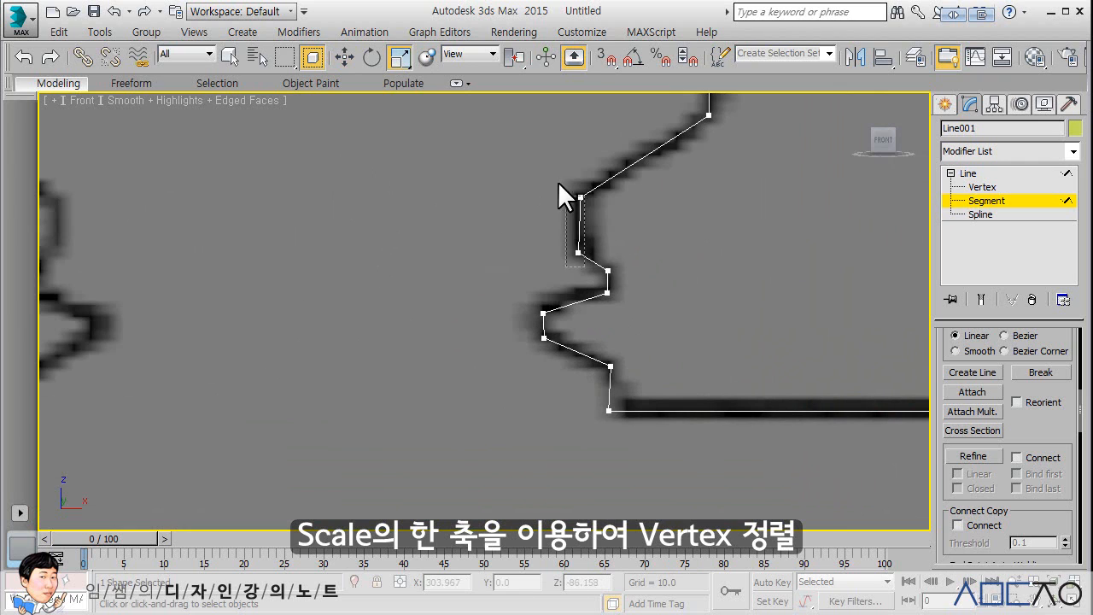
pyautogui.click(580, 220)
pyautogui.moveTo(683, 228); pyautogui.dragTo(384, 222)
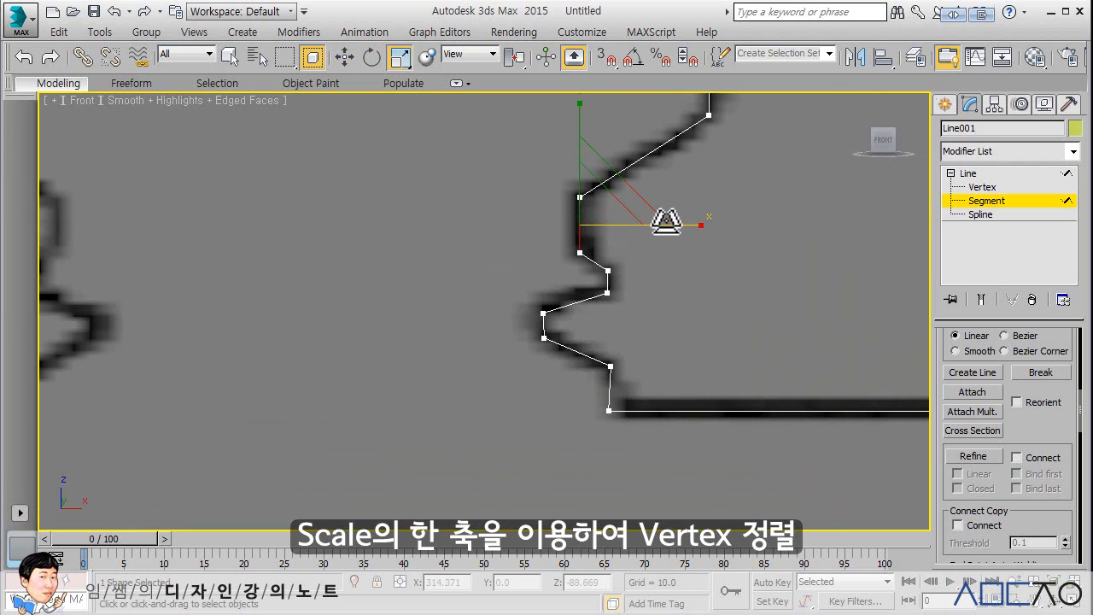
# Step: Make the base's lowest side segment and the outer rim's short segment vertical by scaling each along the X axis
pyautogui.click(637, 444)
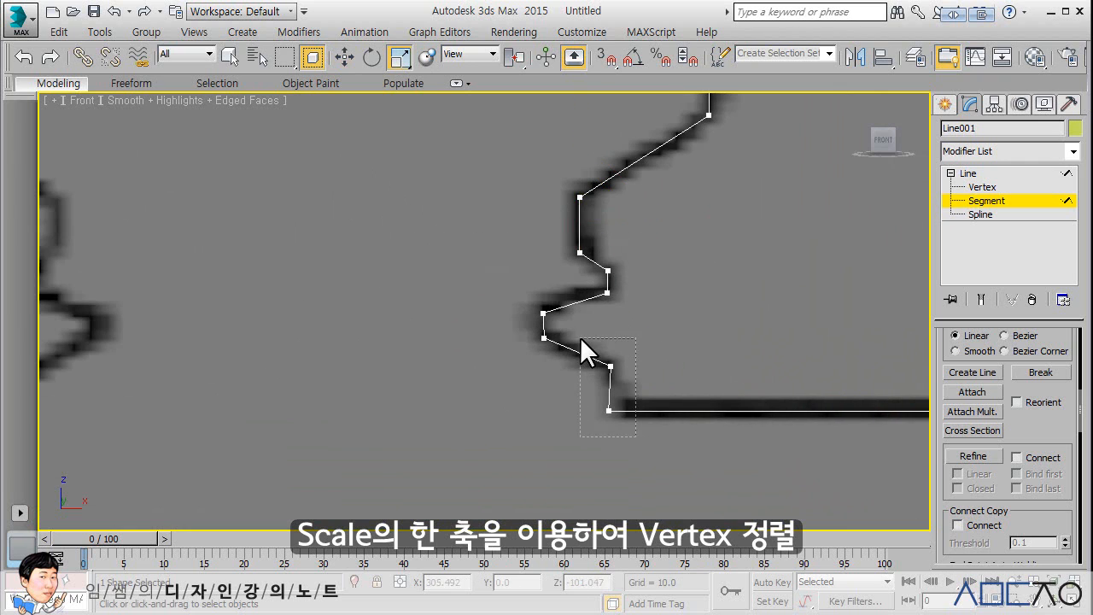
pyautogui.moveTo(580, 336); pyautogui.dragTo(580, 338)
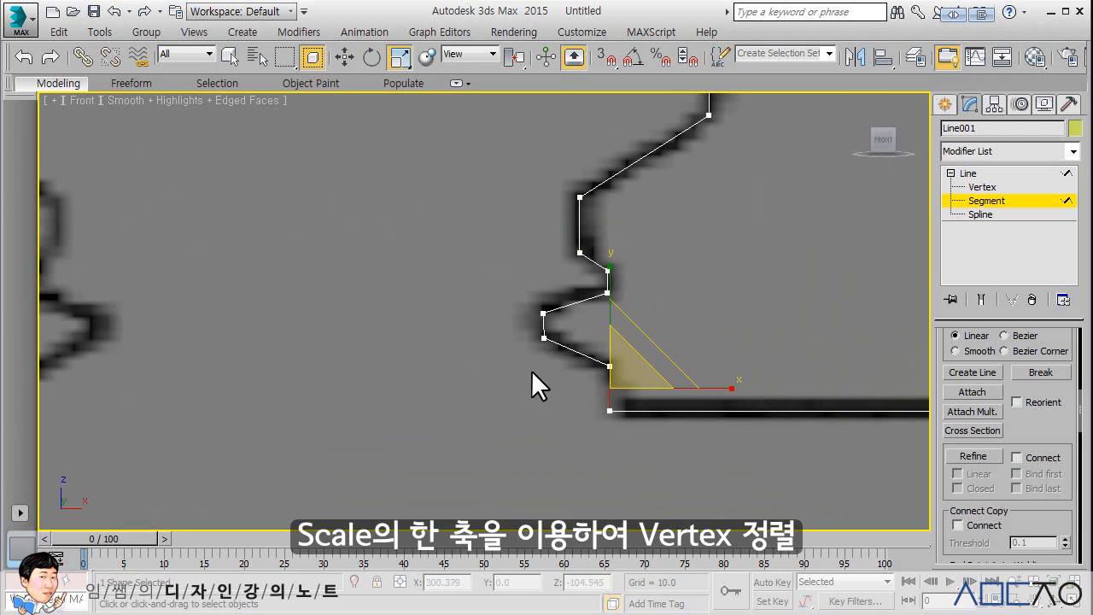
pyautogui.click(532, 373)
pyautogui.click(544, 325)
pyautogui.moveTo(566, 317); pyautogui.dragTo(376, 307)
pyautogui.click(729, 356)
# Step: Trim the center line below the pawn's bottom edge and the bottom edge beyond the center line at spline level
pyautogui.moveTo(716, 360); pyautogui.dragTo(535, 319, button='middle')
pyautogui.scroll(-5, 623, 319)
pyautogui.moveTo(649, 305); pyautogui.dragTo(540, 381, button='middle')
pyautogui.scroll(-4, 556, 362)
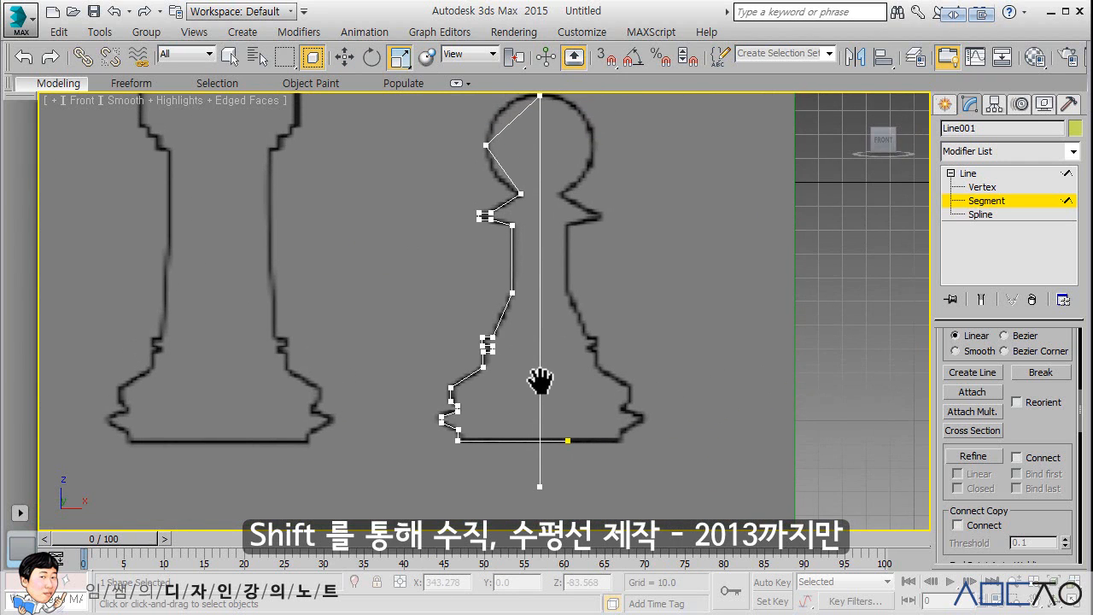
pyautogui.click(981, 215)
pyautogui.scroll(-3, 1035, 436)
pyautogui.scroll(-6, 1035, 434)
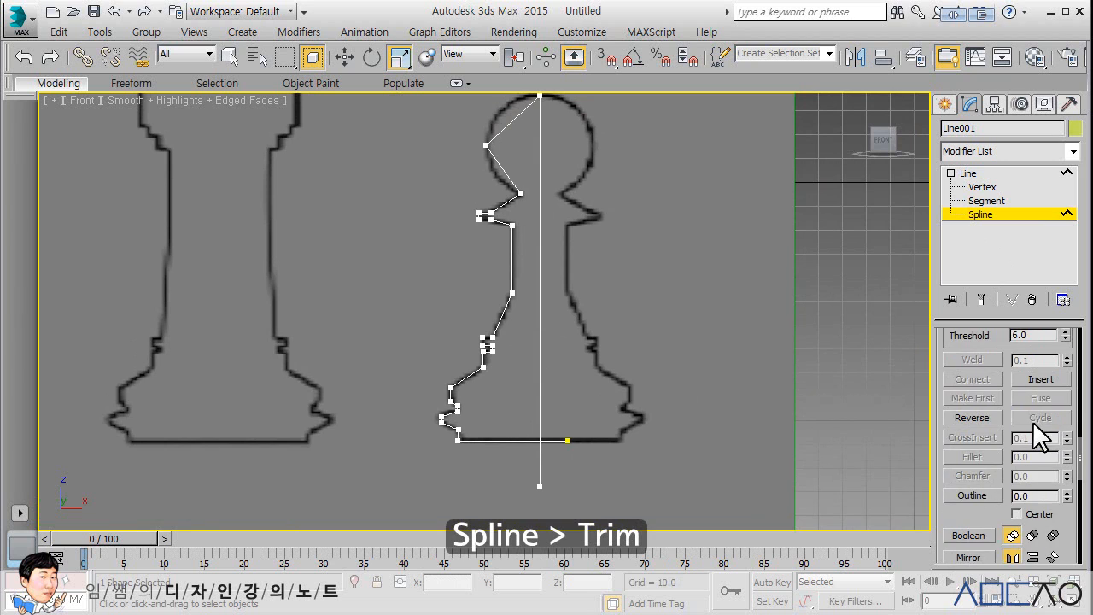
pyautogui.click(540, 461)
pyautogui.click(972, 493)
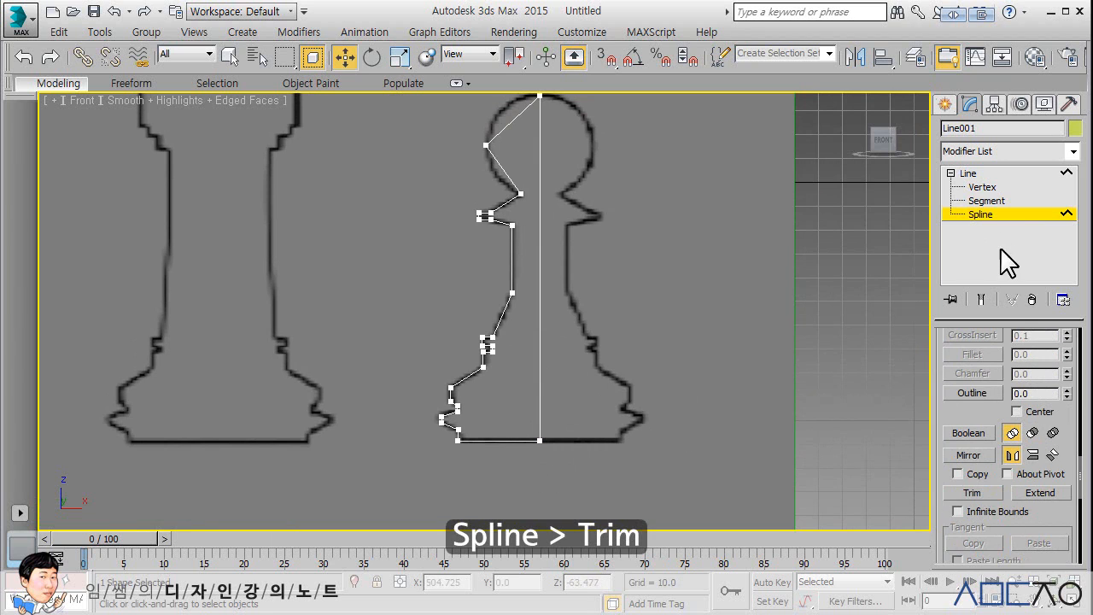
# Step: Delete the vertical center line segment, leaving only the pawn's half profile
pyautogui.click(983, 201)
pyautogui.click(539, 248)
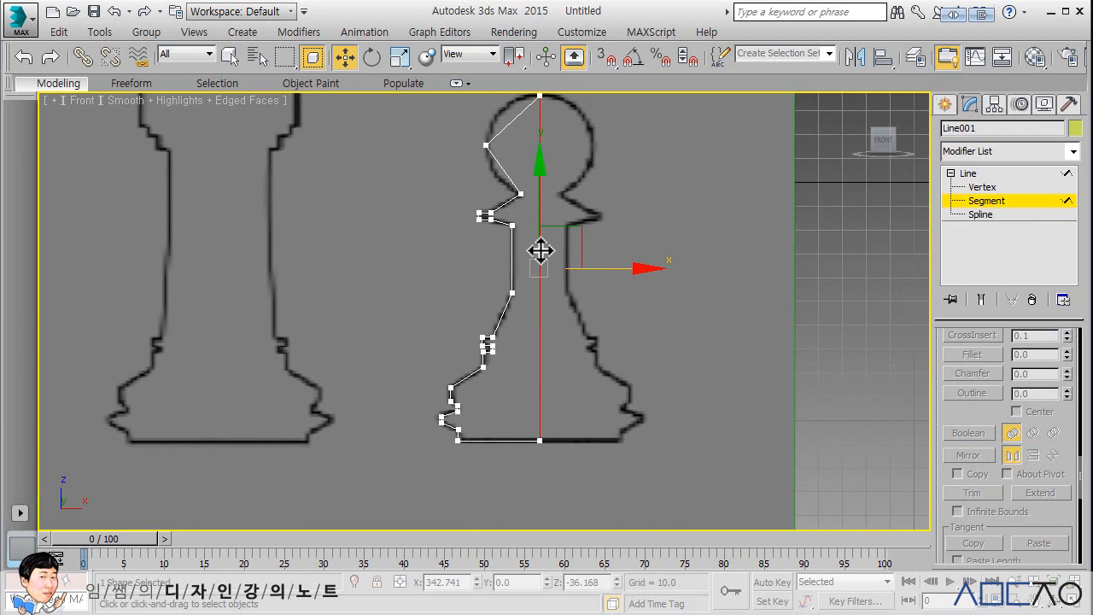
pyautogui.press('Delete')
# Step: Convert the vertex at the top of the pawn's head to Bezier and pull its handle horizontal to follow the reference circle
pyautogui.scroll(5, 606, 302)
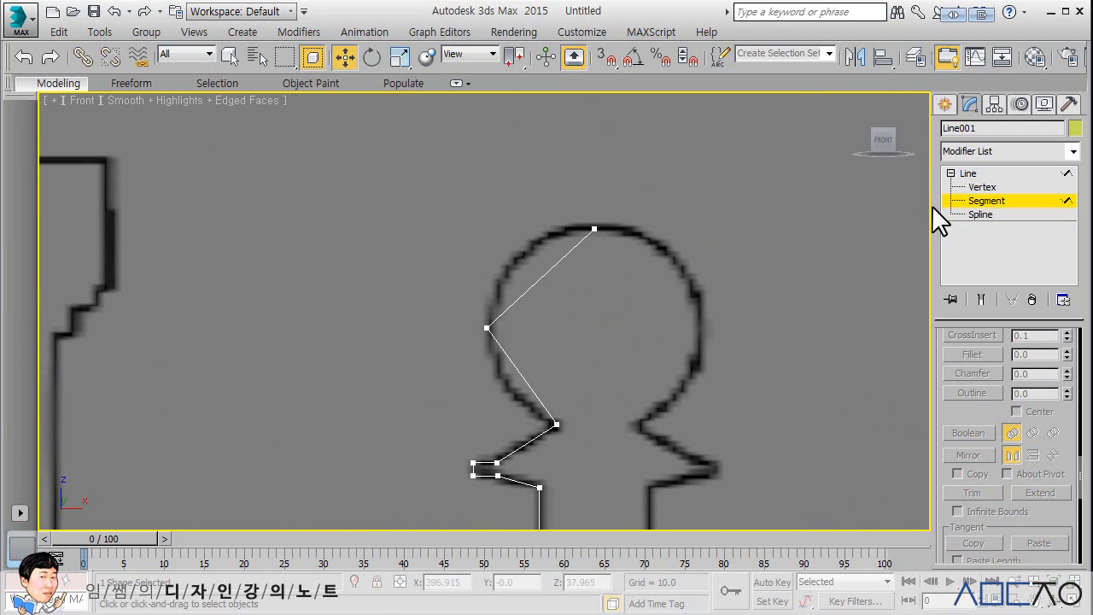
pyautogui.click(982, 187)
pyautogui.click(594, 229)
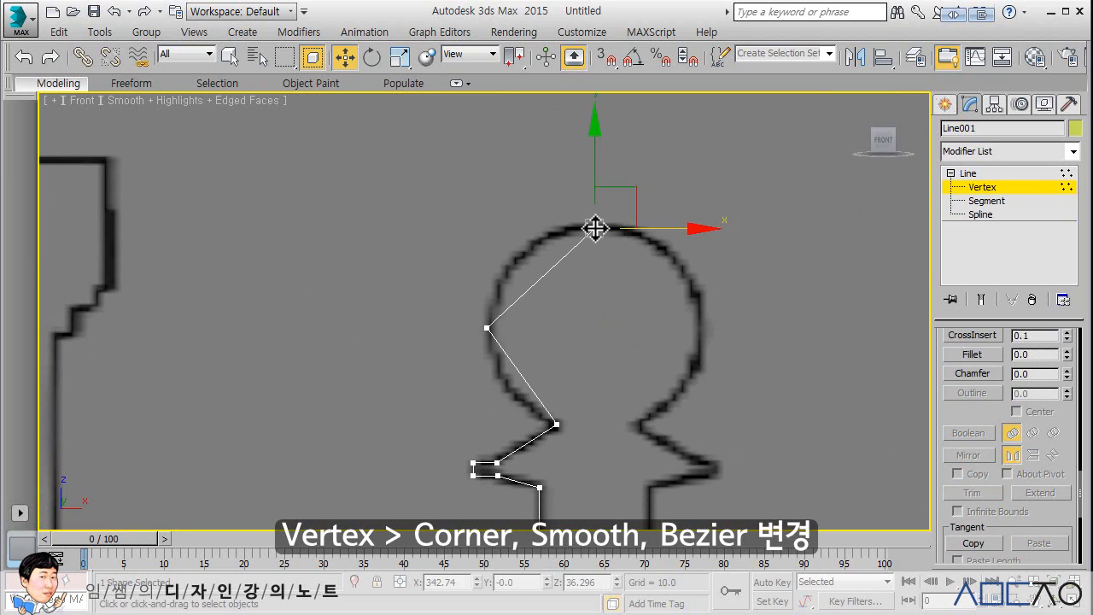
pyautogui.rightClick(594, 228)
pyautogui.click(565, 108)
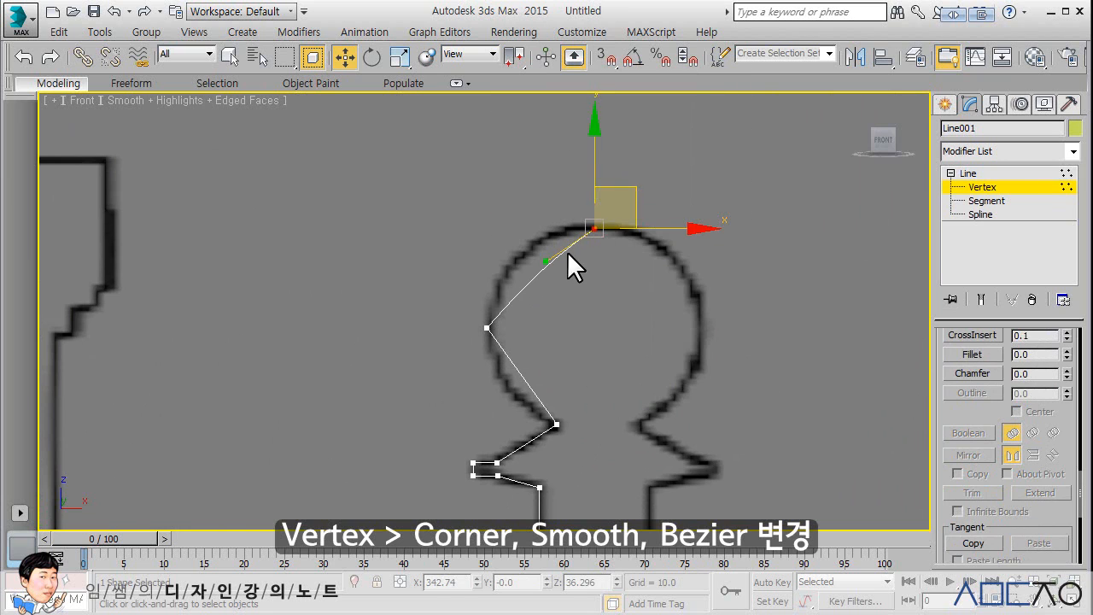
pyautogui.moveTo(546, 260); pyautogui.dragTo(519, 227)
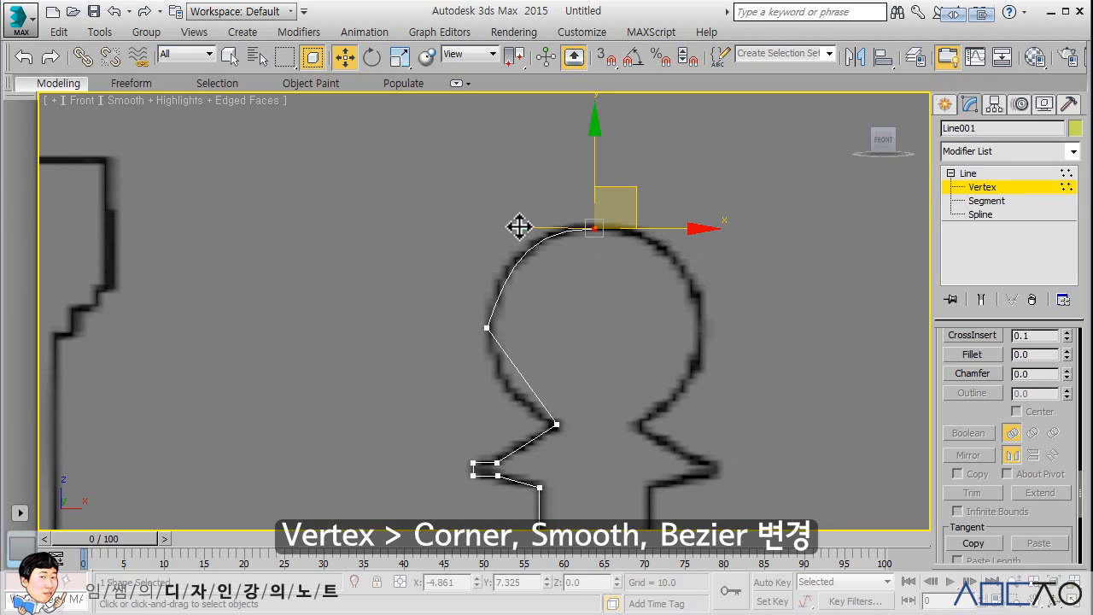
# Step: Convert the head's outermost side vertex to Bezier and adjust its position and near-vertical handles to match the round outline
pyautogui.click(487, 327)
pyautogui.rightClick(488, 325)
pyautogui.click(465, 206)
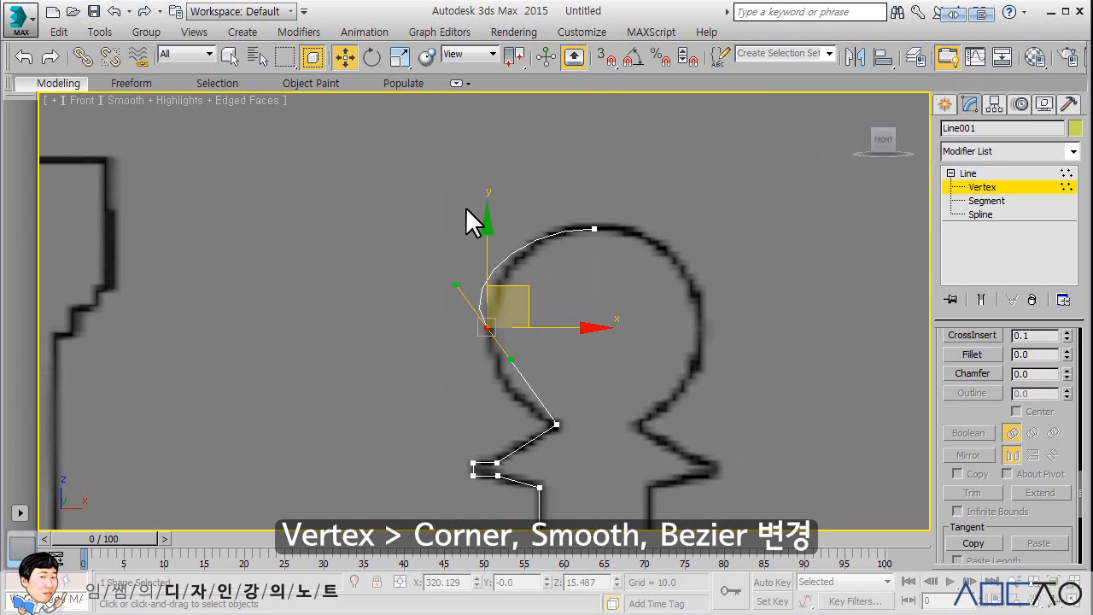
pyautogui.moveTo(462, 282); pyautogui.dragTo(497, 272)
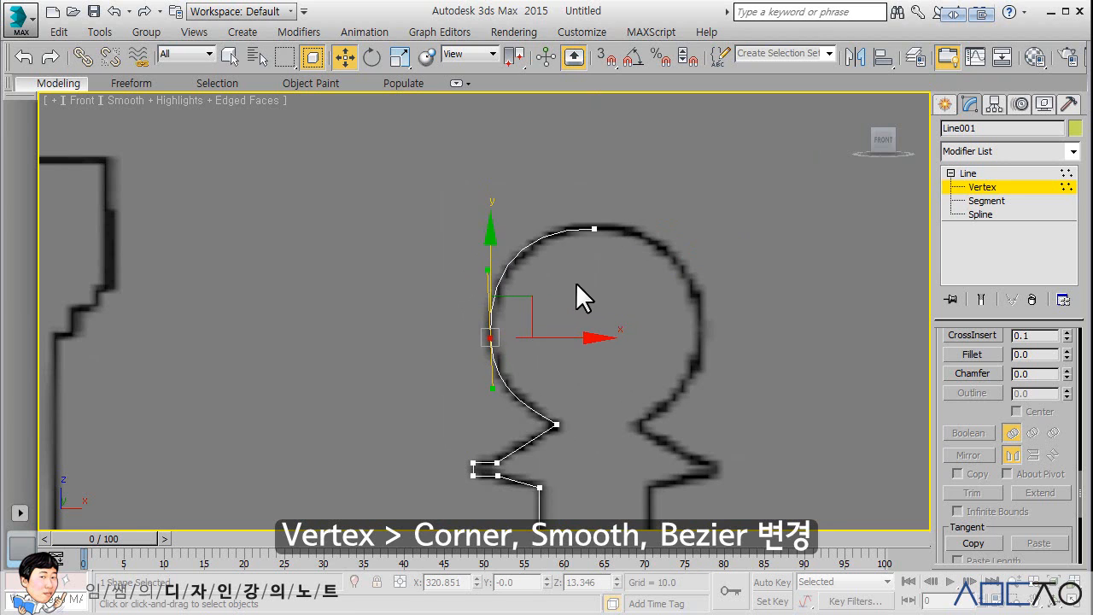
pyautogui.moveTo(576, 284); pyautogui.dragTo(637, 273, button='middle')
pyautogui.scroll(3, 632, 273)
pyautogui.moveTo(550, 316); pyautogui.dragTo(623, 240, button='middle')
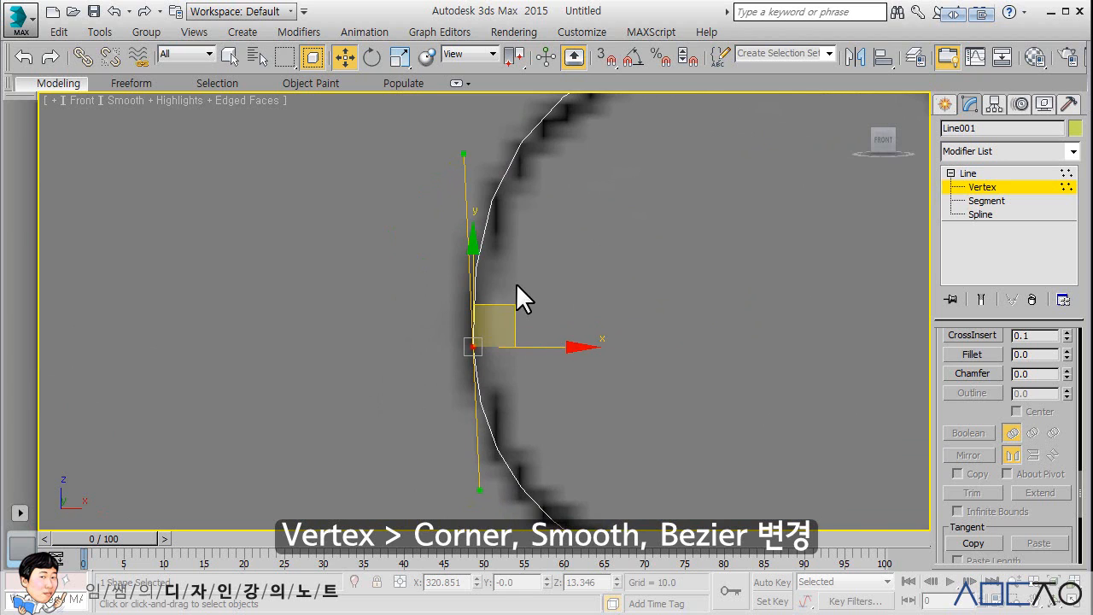
pyautogui.moveTo(465, 157)
pyautogui.mouseDown()
pyautogui.moveTo(491, 154)
pyautogui.moveTo(469, 151)
pyautogui.mouseUp()
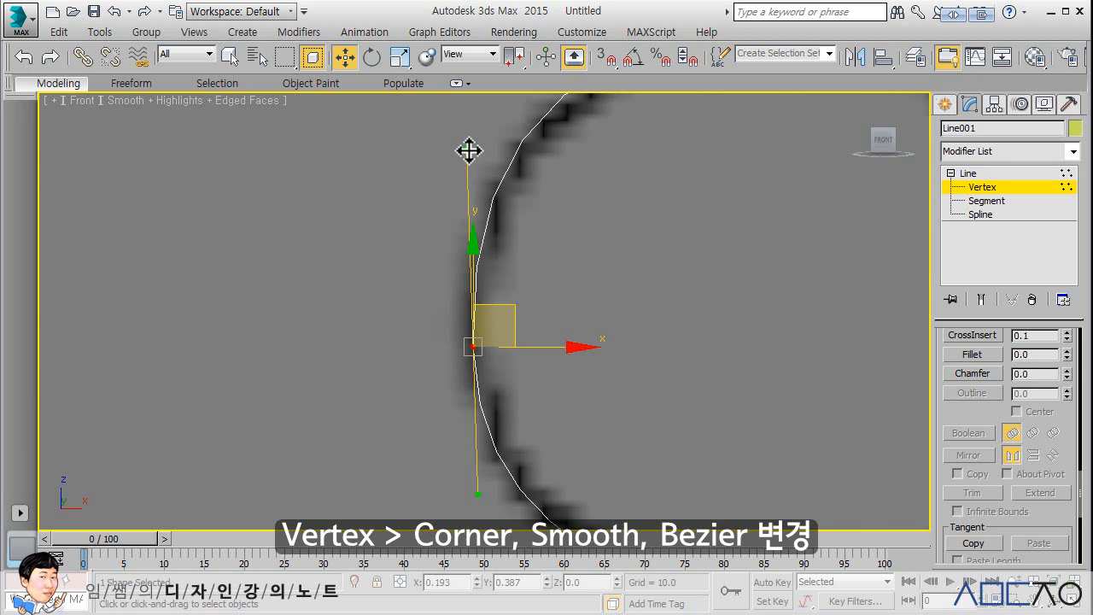
# Step: Fillet the collar's two outer tip vertices into a rounded edge, and weld the overlapping vertices where the arcs meet
pyautogui.moveTo(642, 313); pyautogui.dragTo(637, 293, button='middle')
pyautogui.scroll(-3, 651, 299)
pyautogui.moveTo(702, 322); pyautogui.dragTo(679, 297, button='middle')
pyautogui.scroll(2, 652, 326)
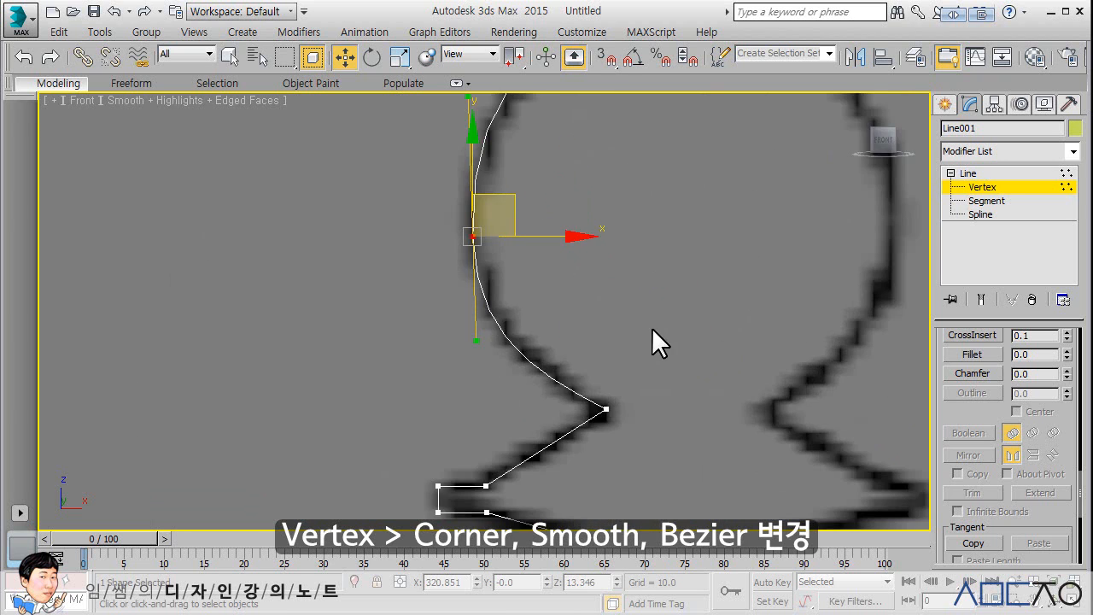
pyautogui.moveTo(601, 365); pyautogui.dragTo(663, 250, button='middle')
pyautogui.scroll(3, 559, 326)
pyautogui.moveTo(559, 326); pyautogui.dragTo(598, 214, button='middle')
pyautogui.moveTo(511, 373); pyautogui.dragTo(459, 283)
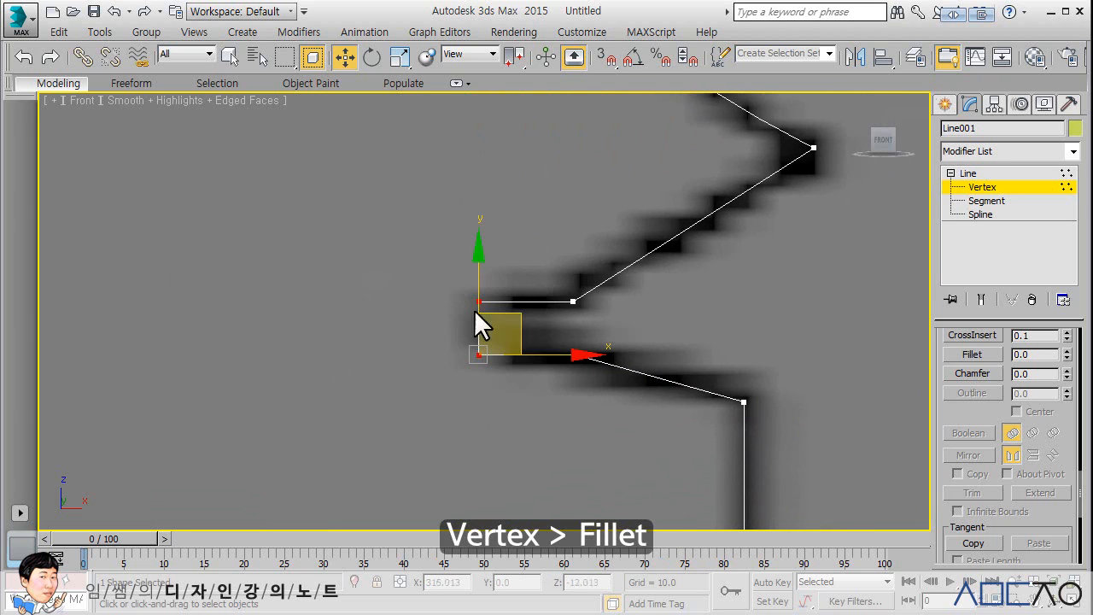
pyautogui.moveTo(969, 409); pyautogui.dragTo(965, 539)
pyautogui.click(973, 421)
pyautogui.moveTo(478, 302); pyautogui.dragTo(504, 236)
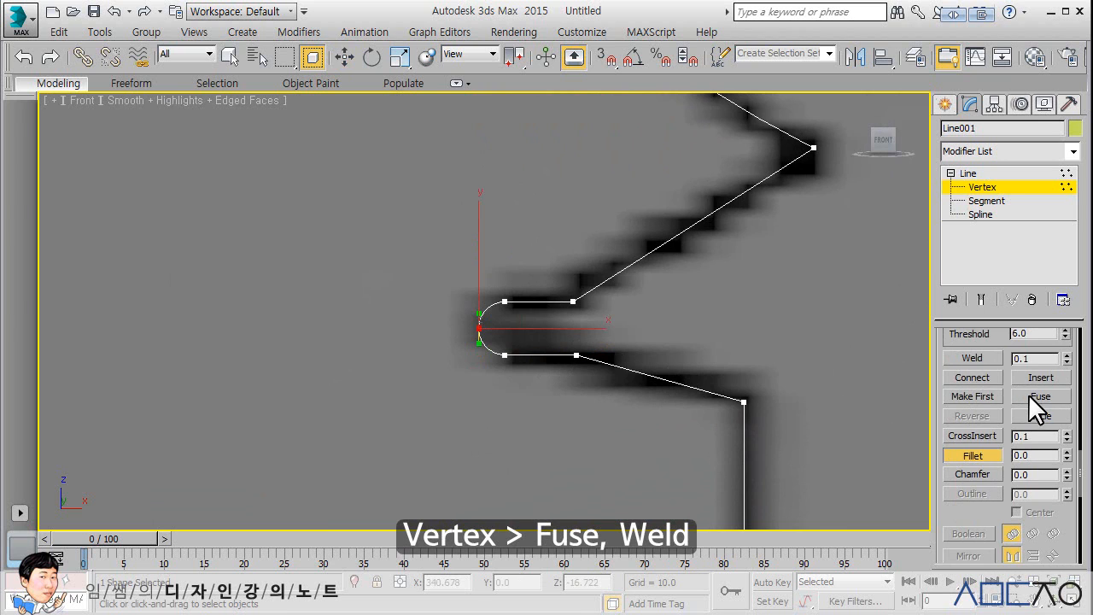
pyautogui.click(982, 359)
# Step: Fillet the vertex where the collar meets the pawn's body and the next vertex down the body
pyautogui.moveTo(708, 341); pyautogui.dragTo(707, 288, button='middle')
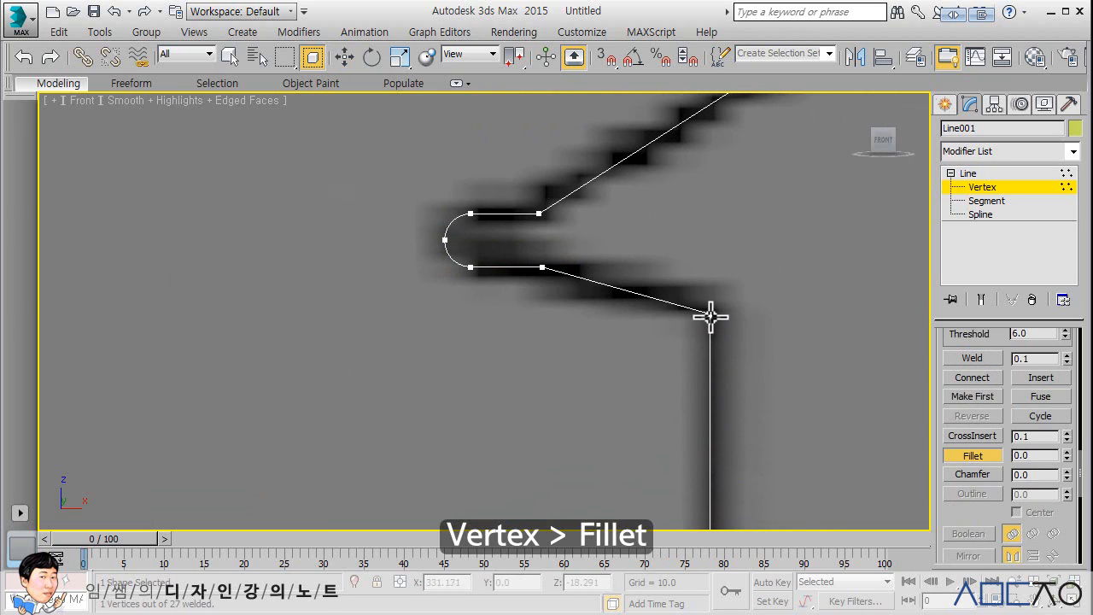
pyautogui.moveTo(708, 312); pyautogui.dragTo(710, 284)
pyautogui.moveTo(703, 273); pyautogui.dragTo(688, 330, button='middle')
pyautogui.moveTo(688, 330); pyautogui.dragTo(693, 285)
# Step: Fillet the two outer vertices of the ring above the base into a half-round, and weld the overlapping vertices
pyautogui.moveTo(679, 384); pyautogui.dragTo(688, 281, button='middle')
pyautogui.scroll(3, 636, 350)
pyautogui.moveTo(613, 398); pyautogui.dragTo(596, 373, button='middle')
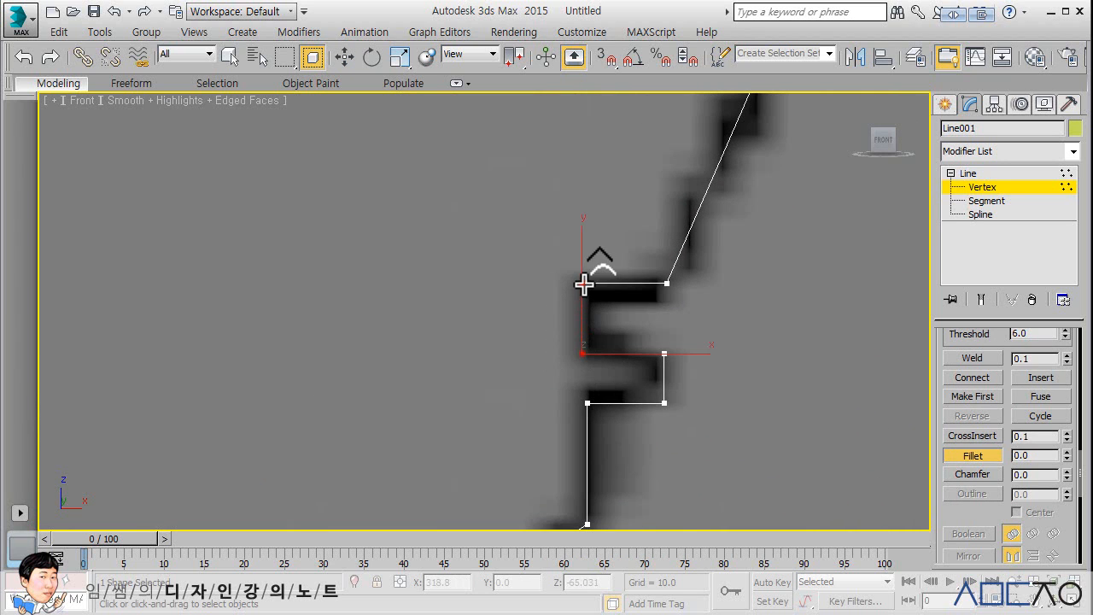
pyautogui.moveTo(584, 284); pyautogui.dragTo(610, 219)
pyautogui.click(972, 358)
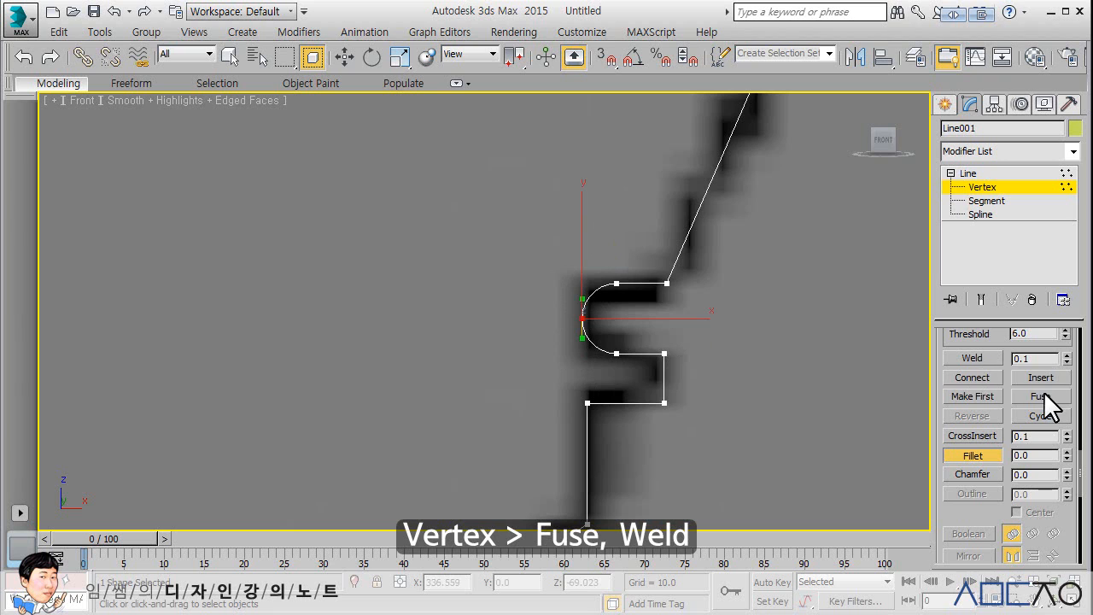
# Step: Fillet the outer corner beneath the ring's notch and the vertex where the base starts to flare outward
pyautogui.moveTo(627, 370); pyautogui.dragTo(675, 282, button='middle')
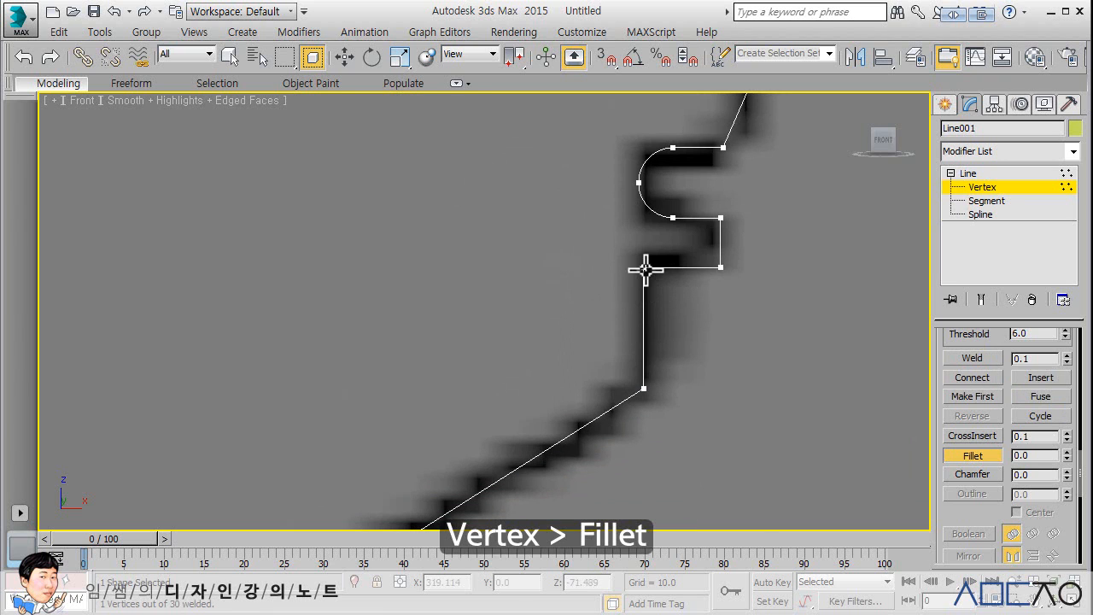
pyautogui.moveTo(645, 269); pyautogui.dragTo(678, 225)
pyautogui.scroll(-3, 727, 288)
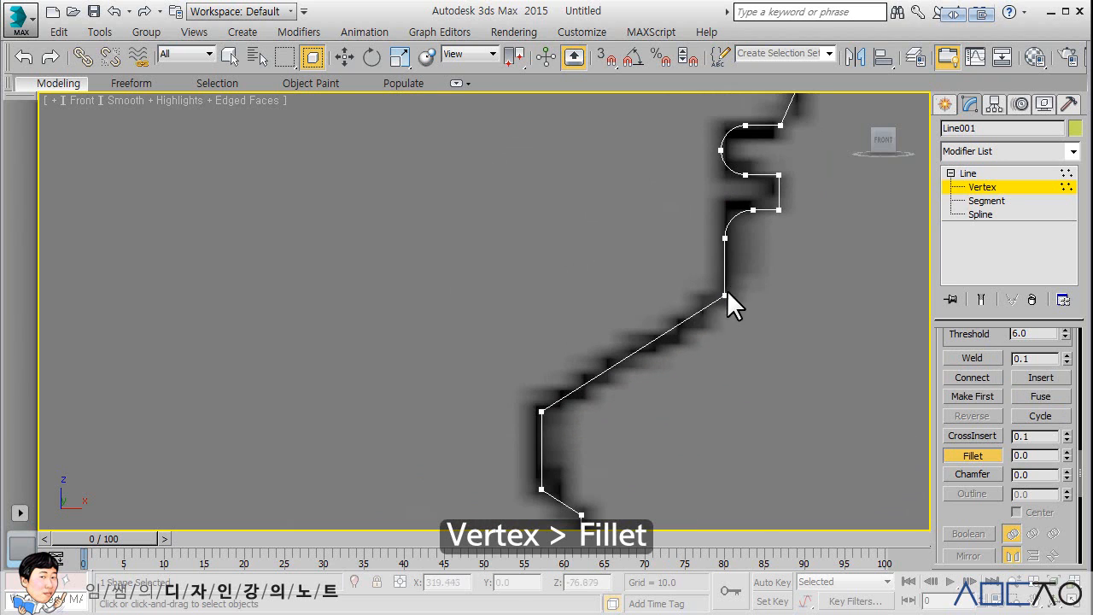
pyautogui.moveTo(726, 295); pyautogui.dragTo(739, 256)
# Step: Fillet the vertices of the base's upper vertical edge and inner notch, and fuse and weld the notch's overlapping vertices
pyautogui.moveTo(651, 425); pyautogui.dragTo(737, 273, button='middle')
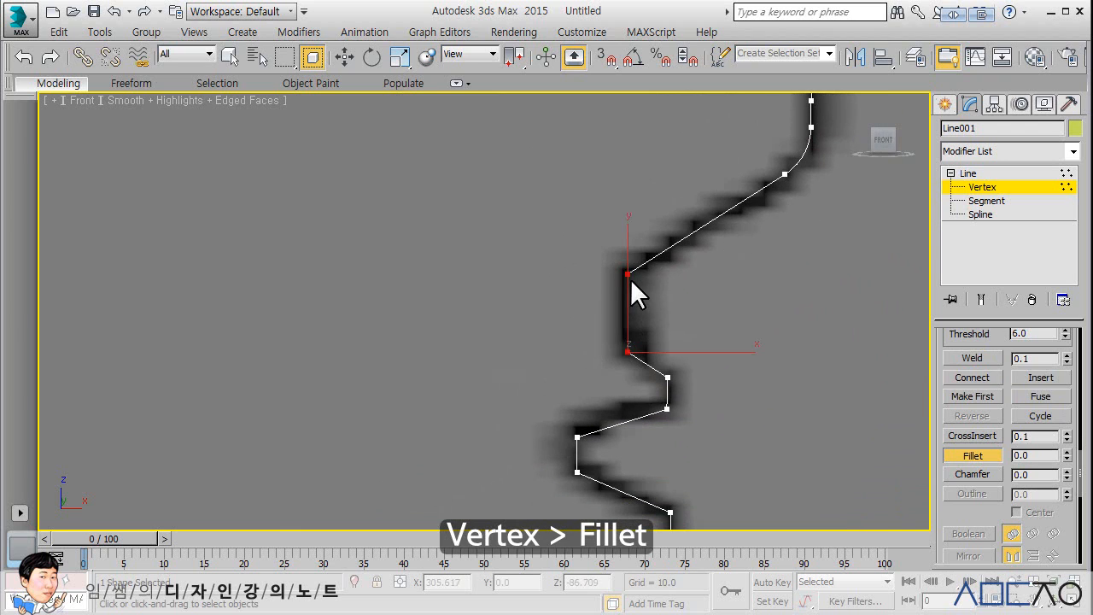
pyautogui.moveTo(632, 264); pyautogui.dragTo(643, 256)
pyautogui.scroll(5, 679, 338)
pyautogui.moveTo(656, 298); pyautogui.dragTo(658, 251)
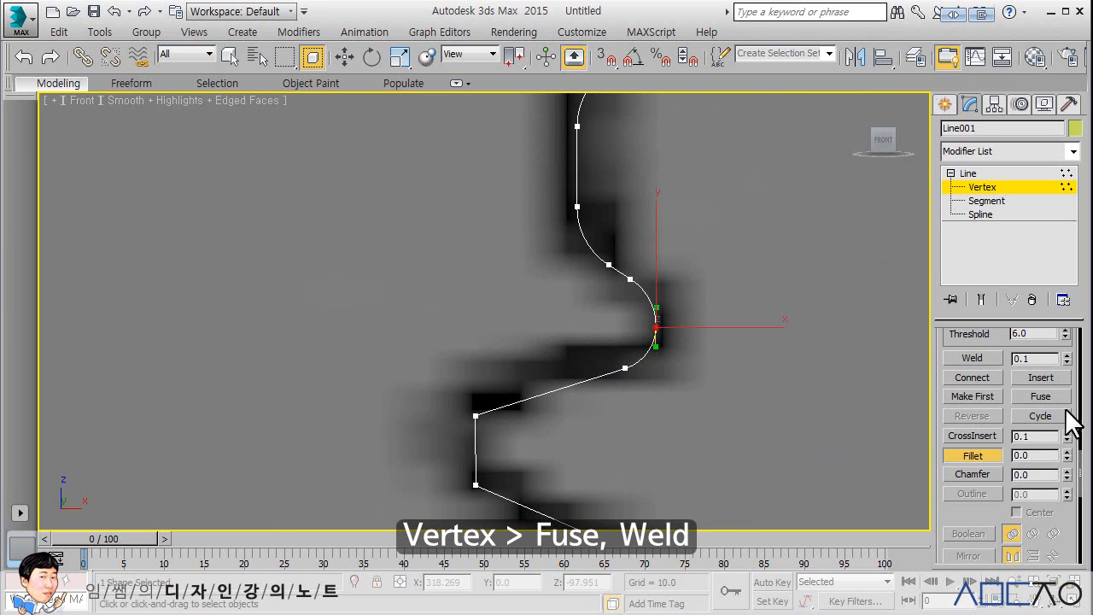
pyautogui.click(1029, 394)
pyautogui.click(971, 358)
# Step: Fillet the two vertices of the base's protruding outer rim into a rounded edge, and weld the overlapping vertices
pyautogui.moveTo(617, 372); pyautogui.dragTo(752, 334, button='middle')
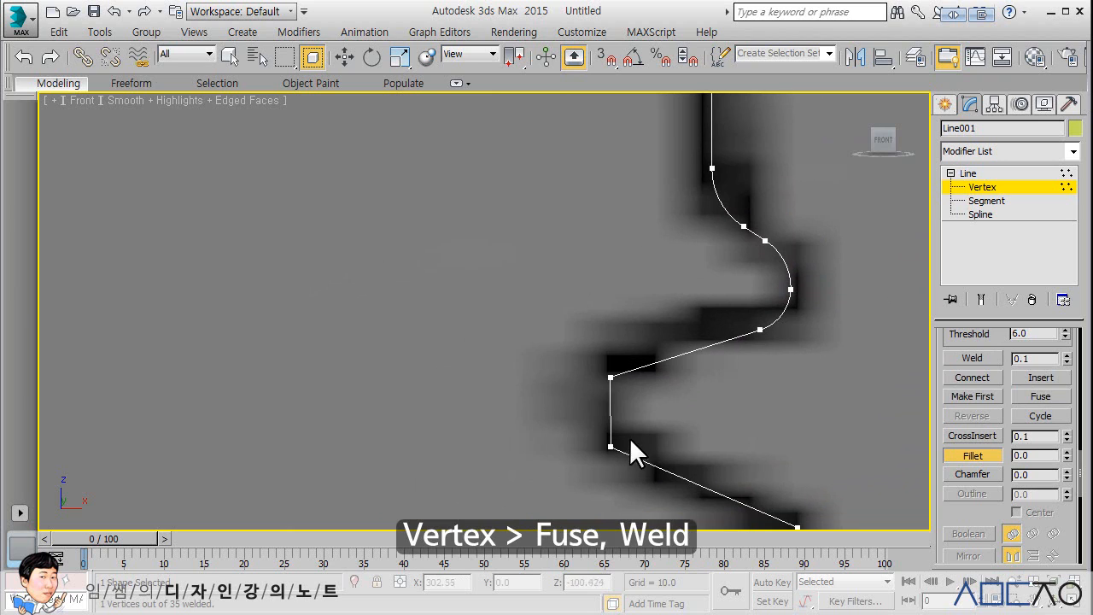
pyautogui.moveTo(629, 451); pyautogui.dragTo(657, 334)
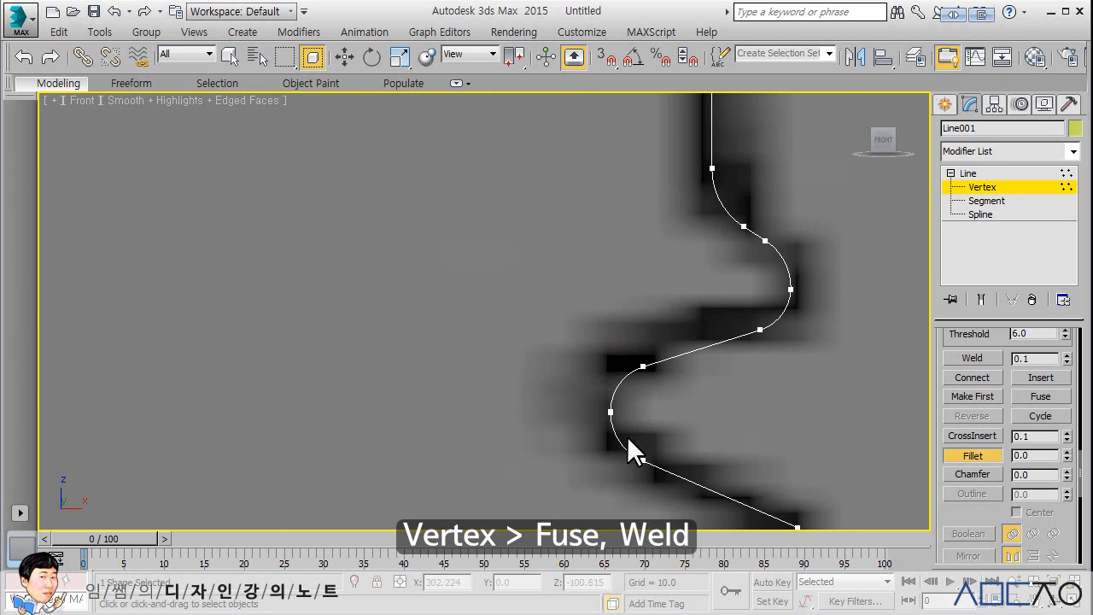
pyautogui.click(991, 358)
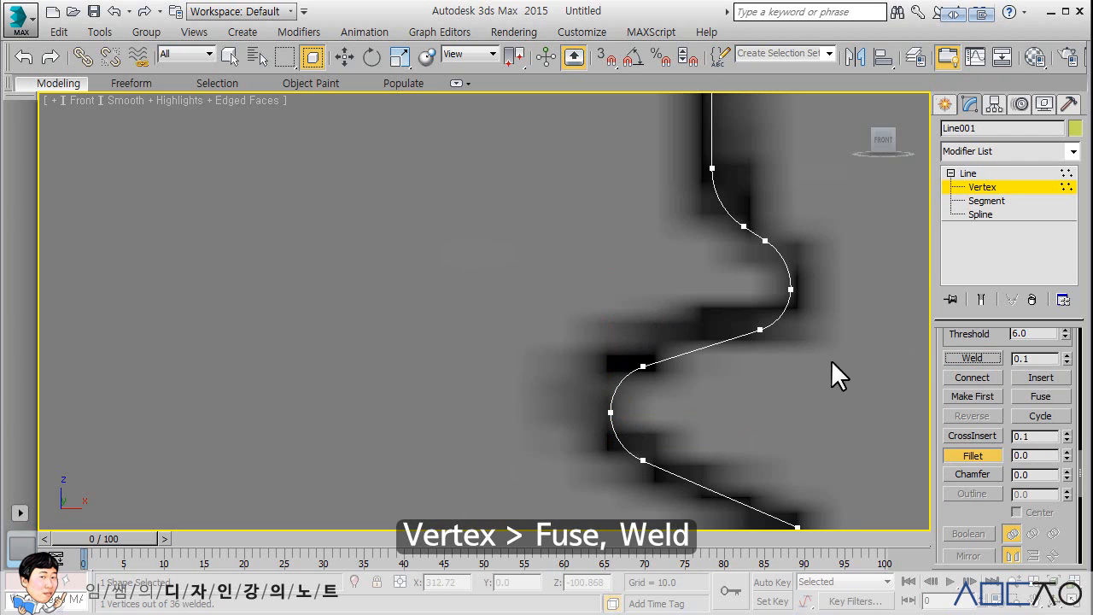
# Step: Fillet the vertex where the slope under the base's protruding rim meets the short lower vertical edge
pyautogui.moveTo(754, 376); pyautogui.dragTo(679, 342, button='middle')
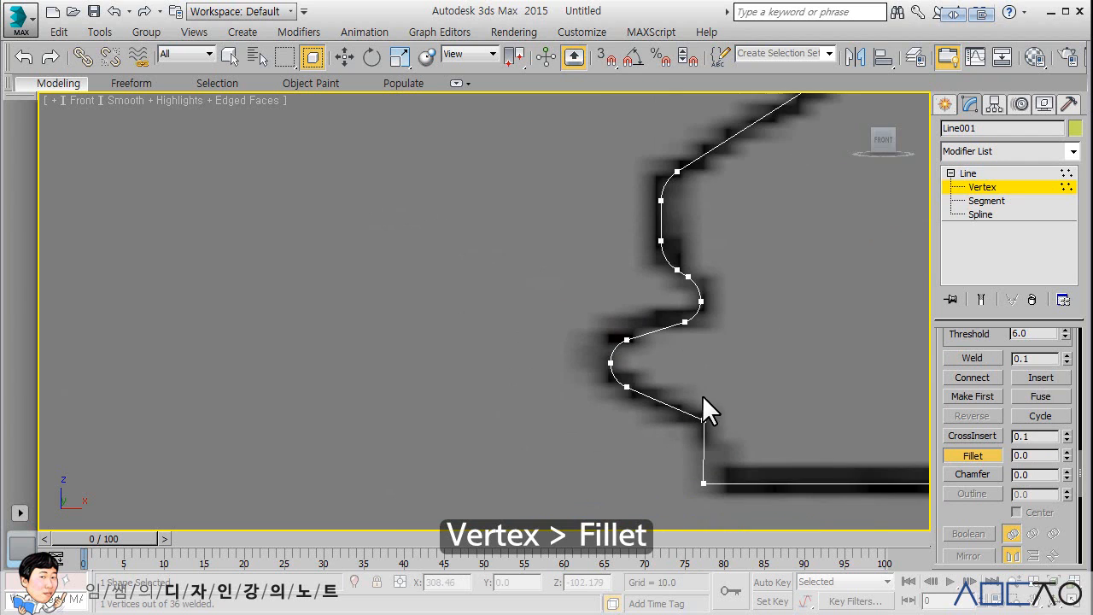
pyautogui.moveTo(705, 415); pyautogui.dragTo(678, 385, button='middle')
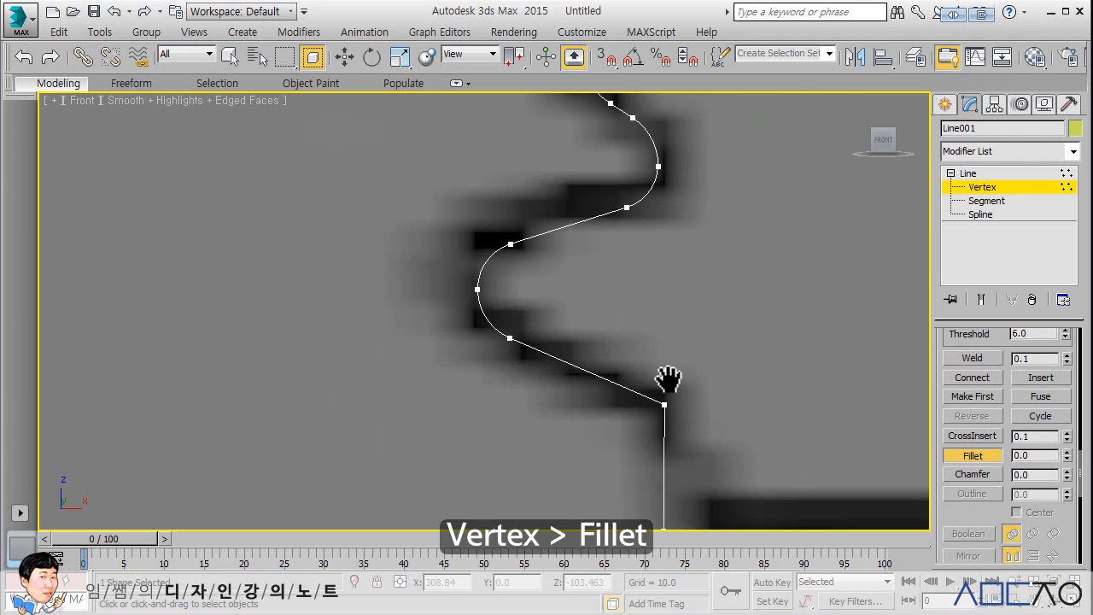
pyautogui.moveTo(664, 378); pyautogui.dragTo(655, 373, button='middle')
pyautogui.moveTo(655, 373); pyautogui.dragTo(671, 325)
pyautogui.moveTo(671, 326); pyautogui.dragTo(650, 333, button='middle')
pyautogui.scroll(-5, 674, 338)
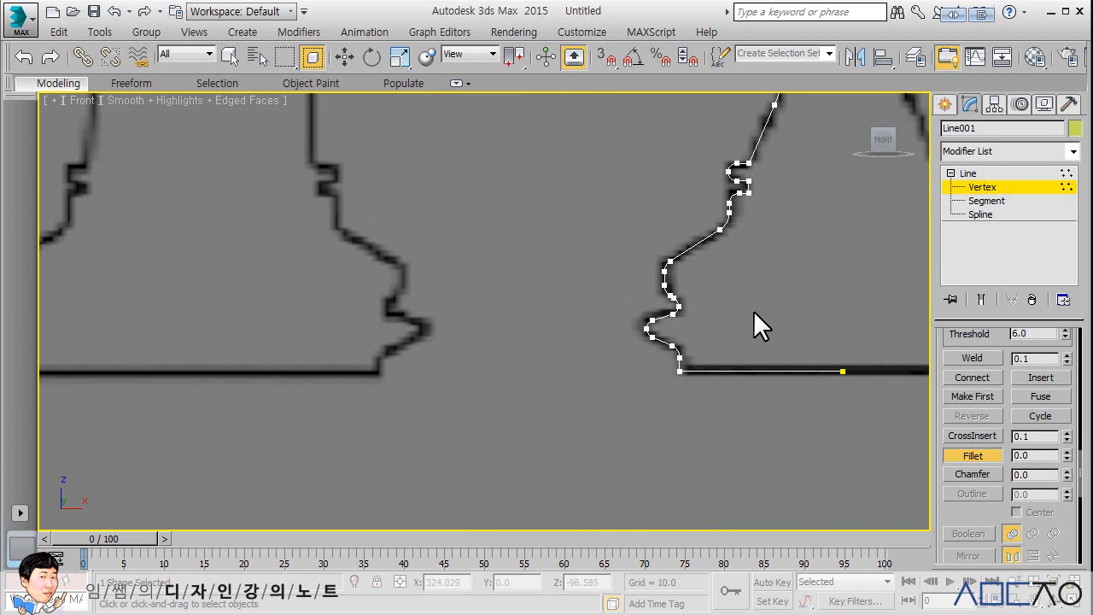
pyautogui.moveTo(753, 310); pyautogui.dragTo(586, 371, button='middle')
pyautogui.scroll(-4, 654, 341)
pyautogui.moveTo(654, 341); pyautogui.dragTo(622, 412, button='middle')
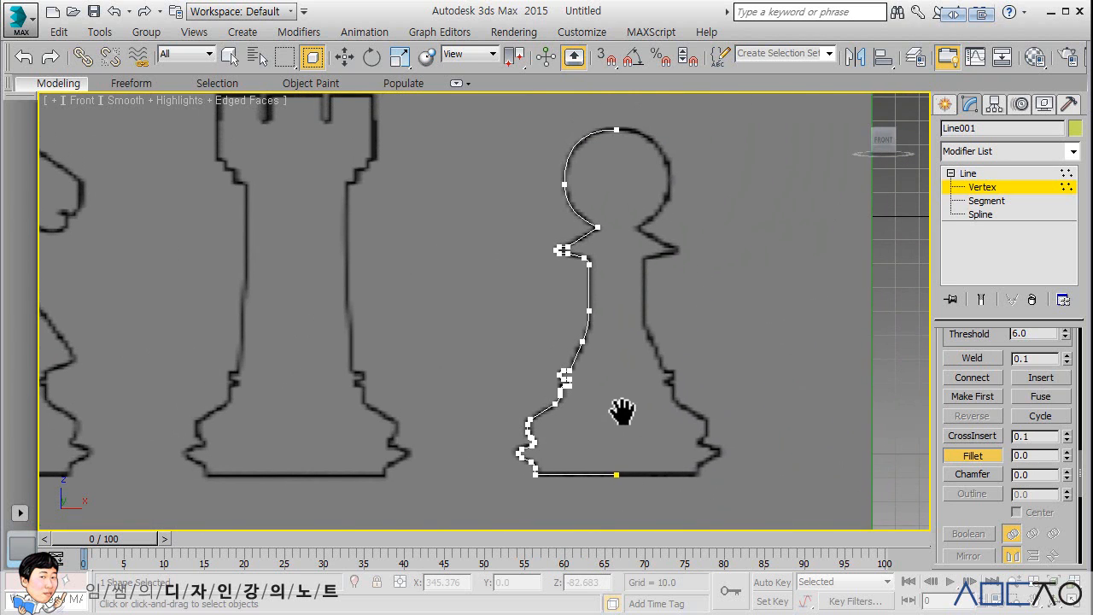
pyautogui.click(974, 454)
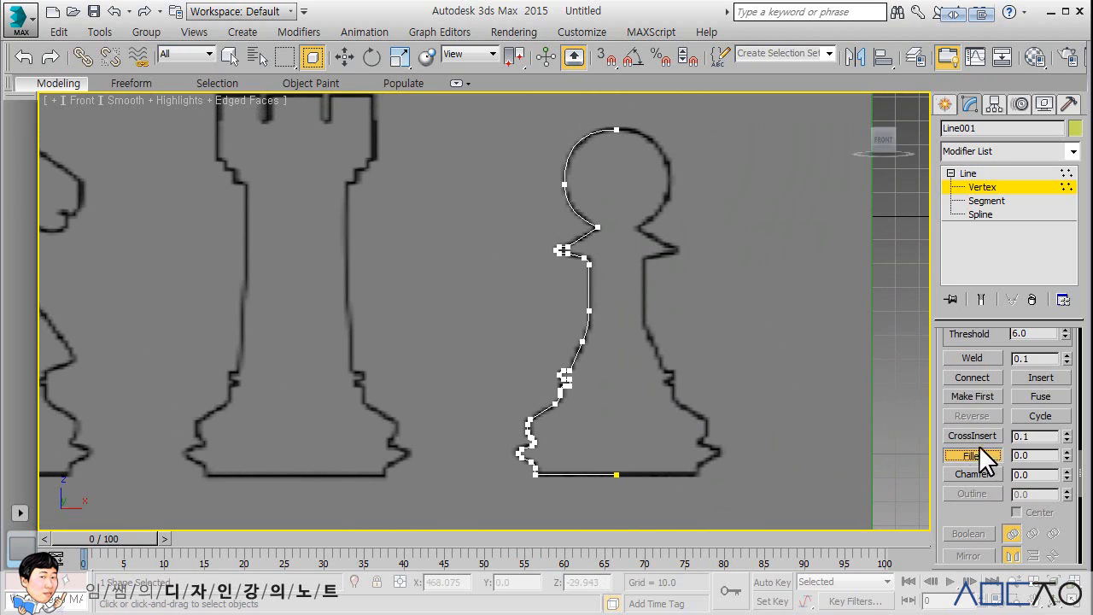
# Step: Raise the head's topmost vertex onto the reference outline and tilt its Bezier handle slightly downward to follow the curve
pyautogui.press('w')
pyautogui.scroll(6, 670, 219)
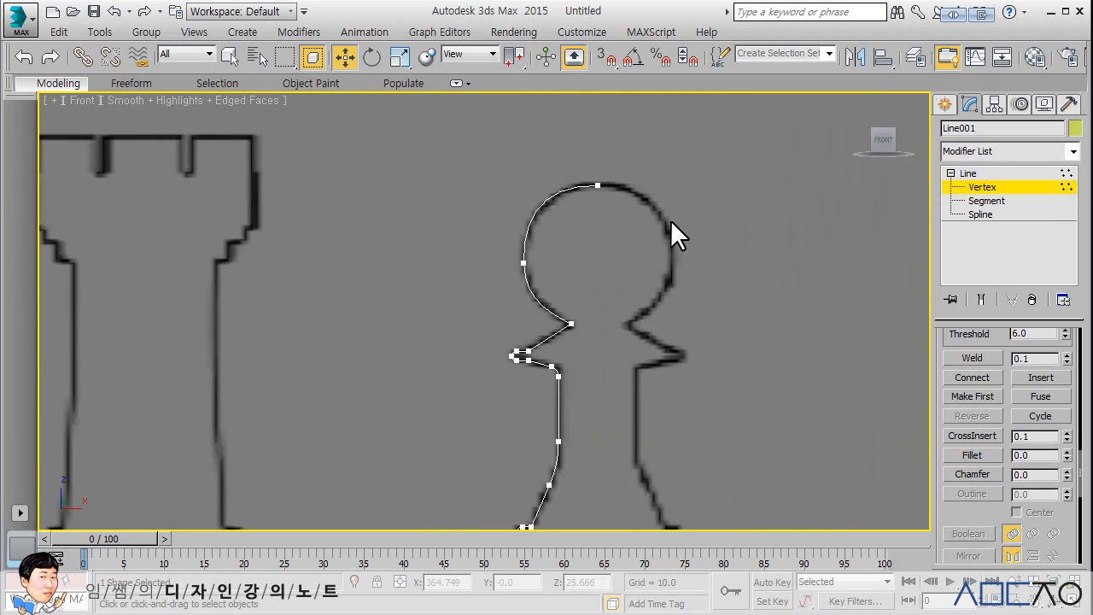
pyautogui.click(583, 253)
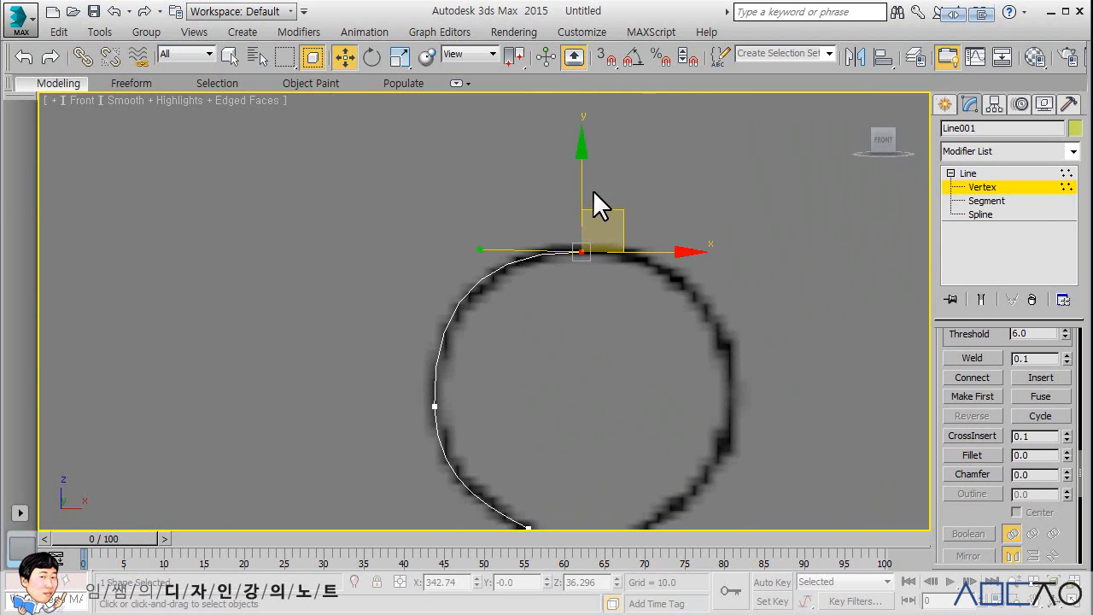
pyautogui.moveTo(482, 245); pyautogui.dragTo(479, 256)
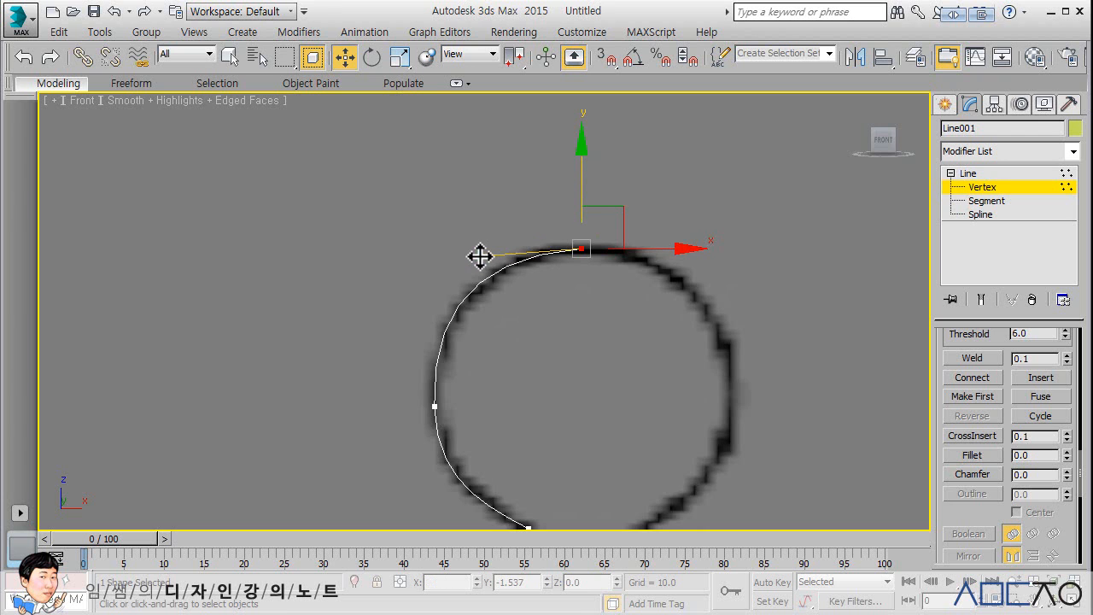
pyautogui.scroll(-8, 636, 294)
pyautogui.moveTo(649, 316); pyautogui.dragTo(623, 234, button='middle')
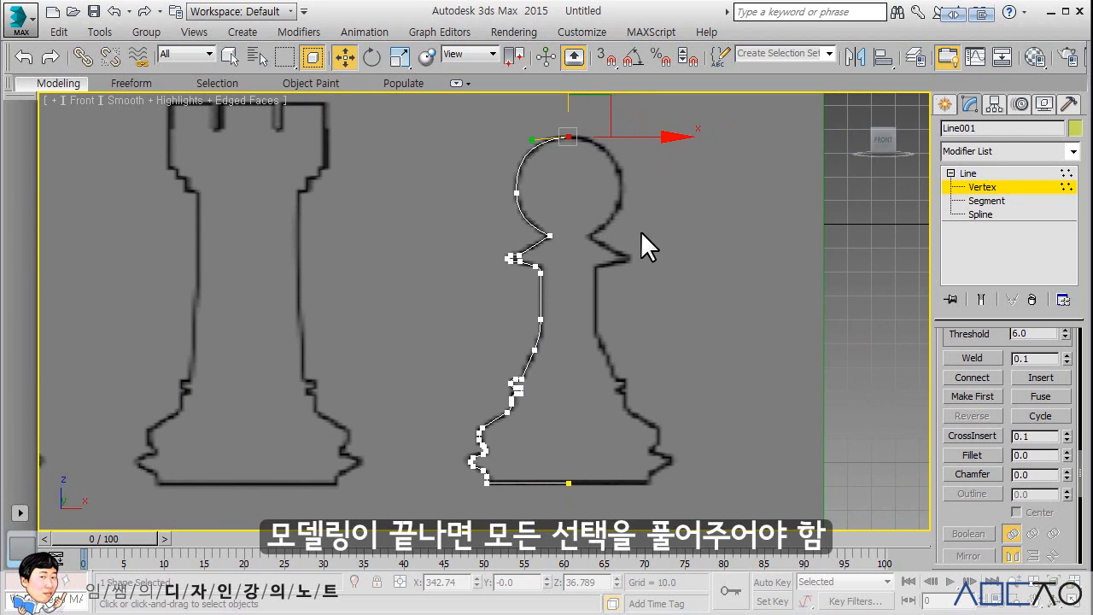
# Step: Leave vertex editing on the finished profile line and restore the four-view layout with the pawn framed in Perspective
pyautogui.click(641, 232)
pyautogui.click(967, 173)
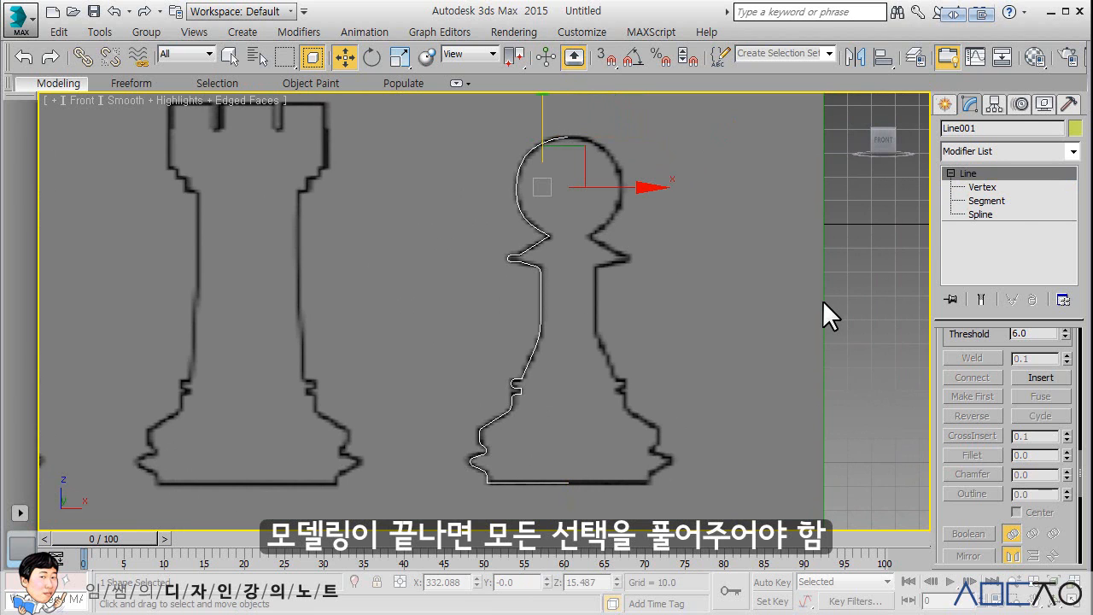
pyautogui.hotkey('alt', 'w')
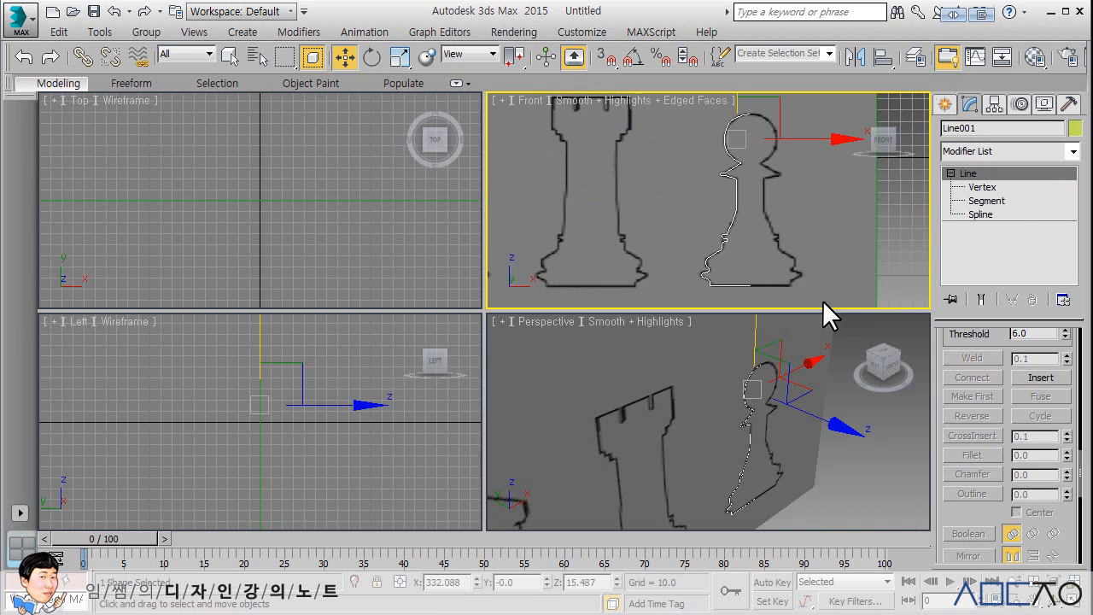
pyautogui.moveTo(789, 369); pyautogui.dragTo(640, 371, button='middle')
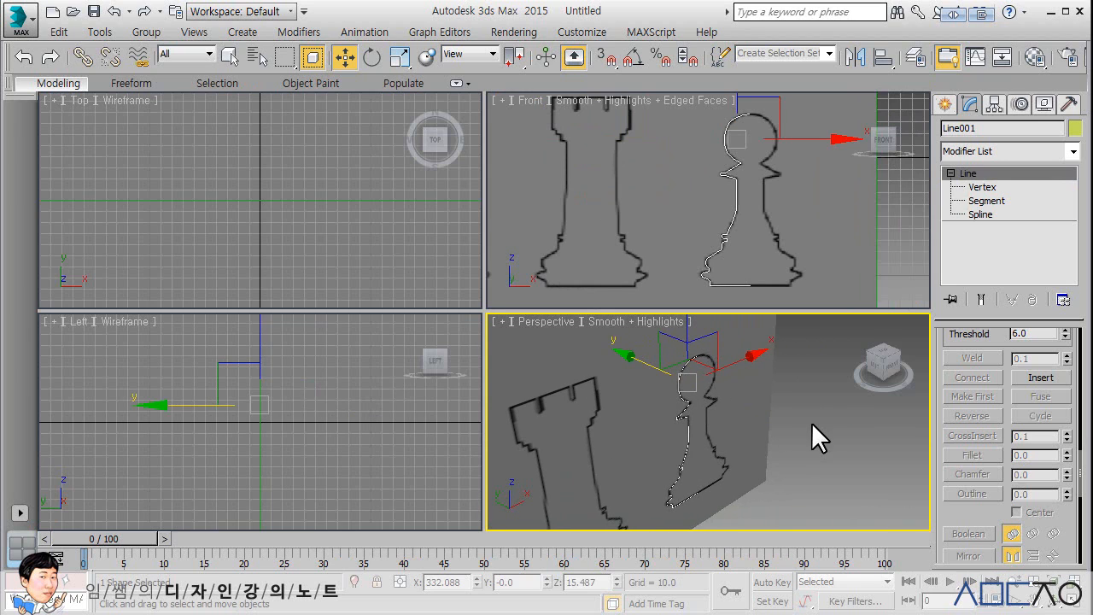
# Step: Apply a Lathe modifier to the pawn profile and align its revolve axis to Max
pyautogui.click(1072, 151)
pyautogui.moveTo(1069, 184); pyautogui.dragTo(1064, 318)
pyautogui.click(1008, 442)
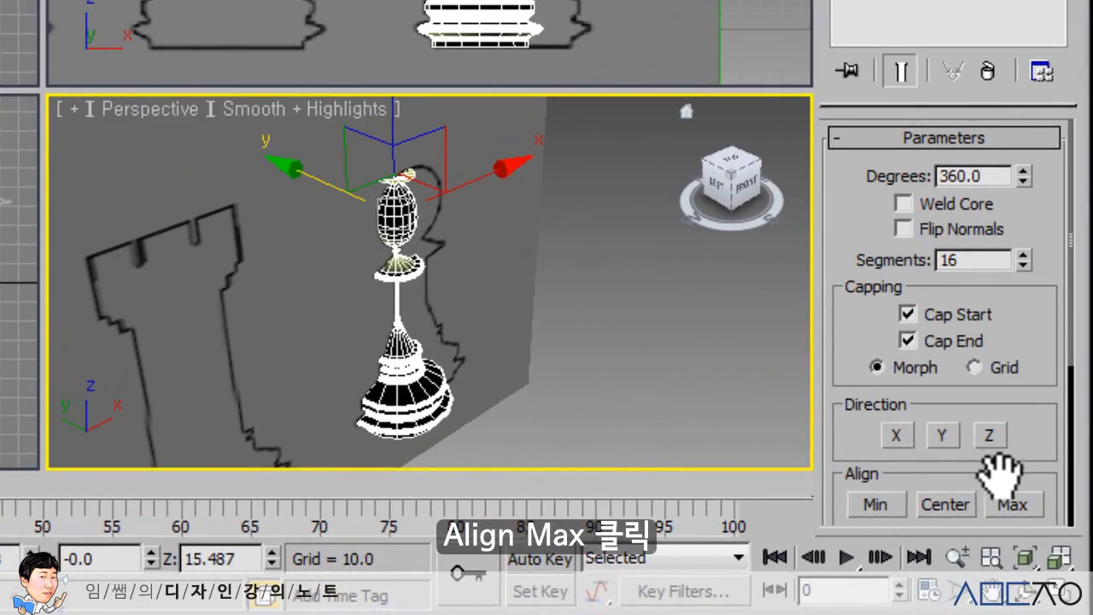
pyautogui.click(1010, 505)
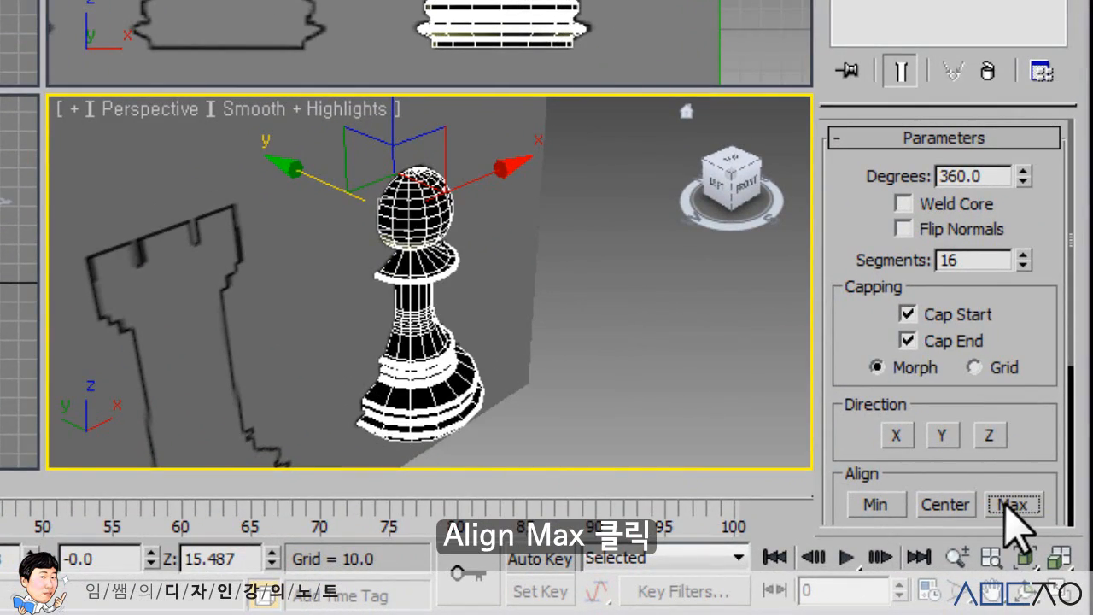
# Step: Enable Weld Core on the lathe and set its segments to 40
pyautogui.click(903, 205)
pyautogui.doubleClick(956, 260)
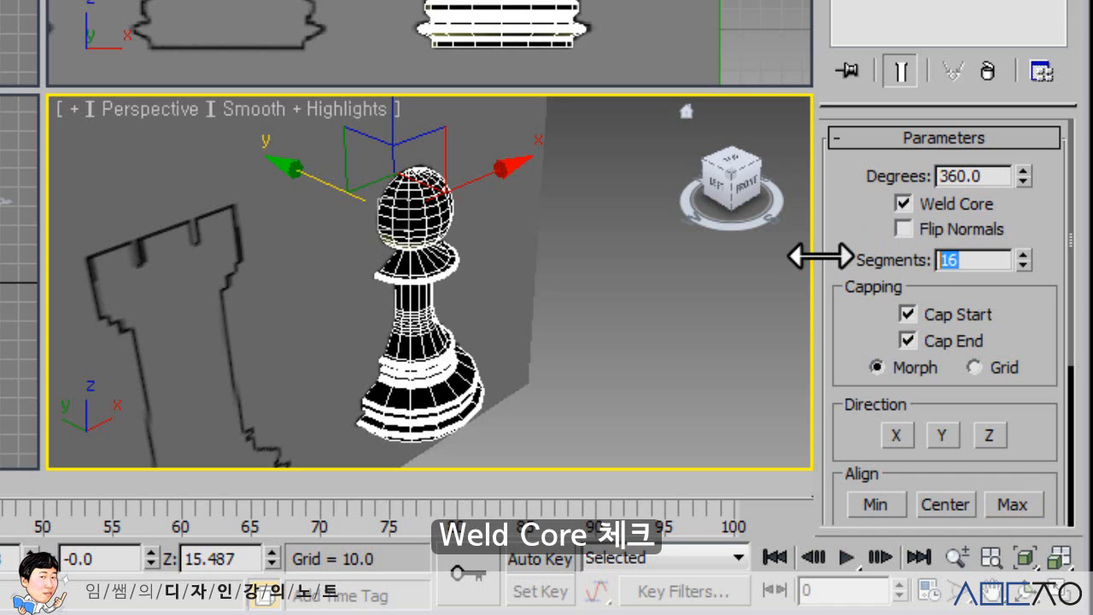
pyautogui.write('40')
pyautogui.press('Return')
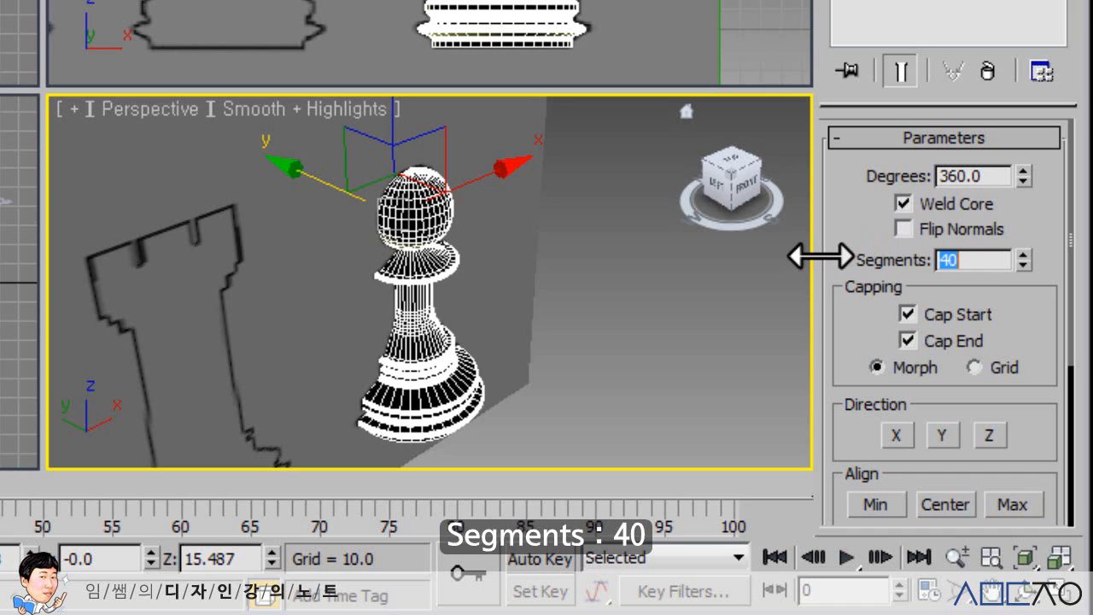
# Step: Enable Flip Normals on the lathe and inspect the pawn's shaded surface up close in Perspective
pyautogui.keyDown('alt'); pyautogui.moveTo(629, 273); pyautogui.dragTo(559, 224, button='middle'); pyautogui.keyUp('alt')
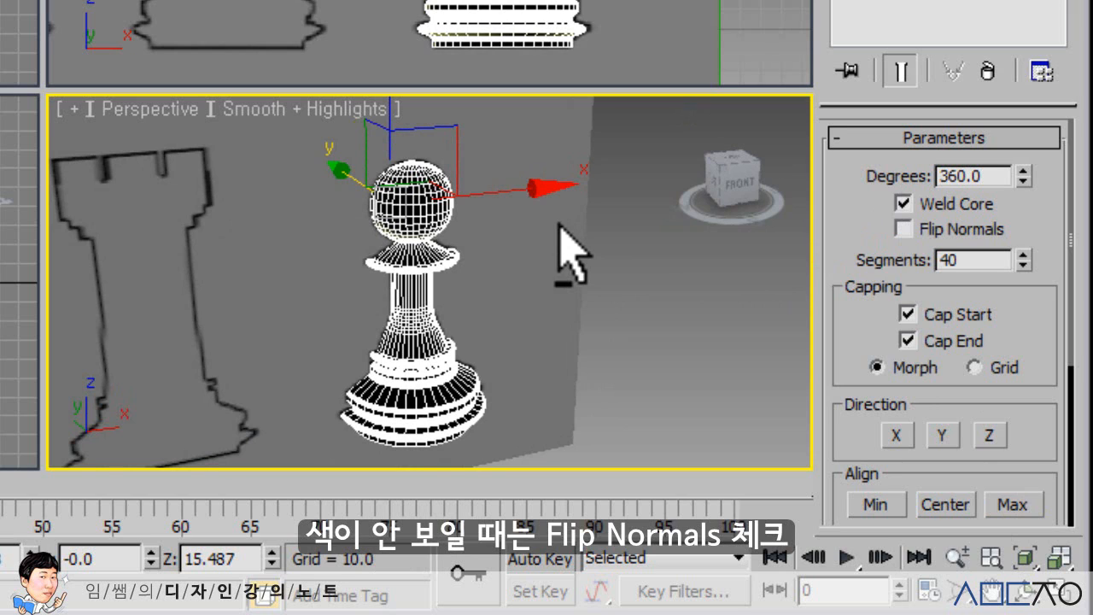
pyautogui.click(902, 229)
pyautogui.click(615, 320)
pyautogui.moveTo(598, 279); pyautogui.dragTo(607, 264, button='middle')
pyautogui.press('z')
pyautogui.moveTo(514, 286); pyautogui.dragTo(243, 292, button='middle')
pyautogui.scroll(5, 366, 288)
pyautogui.click(388, 294)
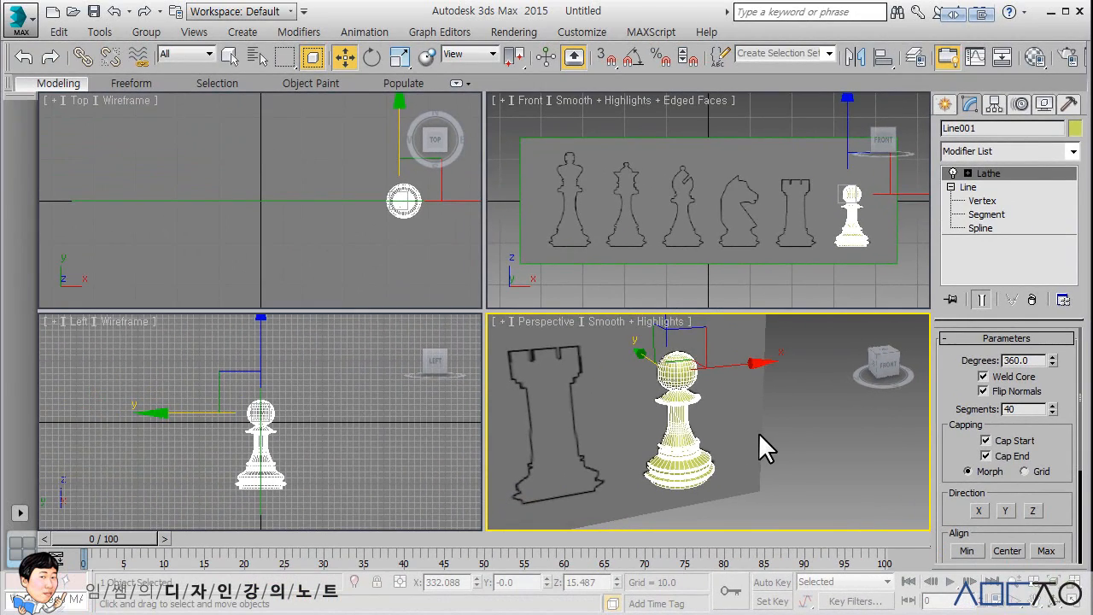